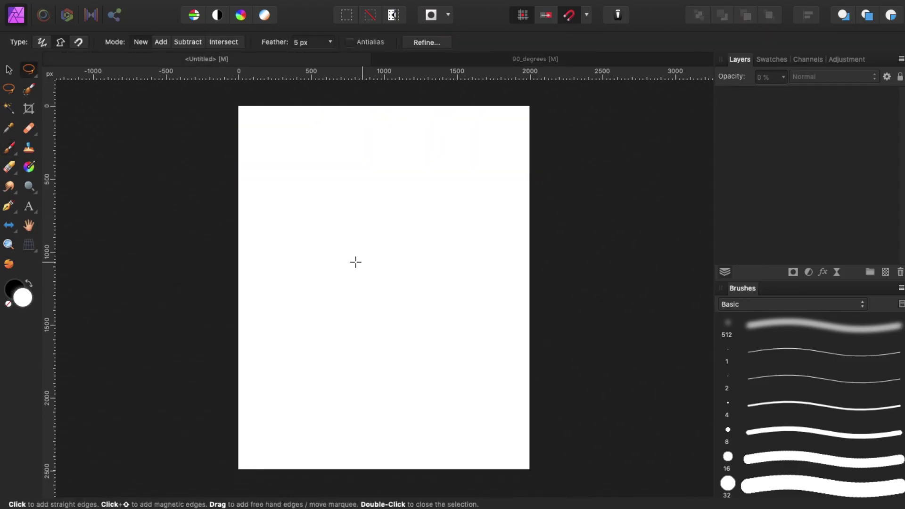
# Switch to Preview, copy the forest road photo, and paste it into the blank Affinity Photo document
pyautogui.hotkey('ctrl', 'Left')
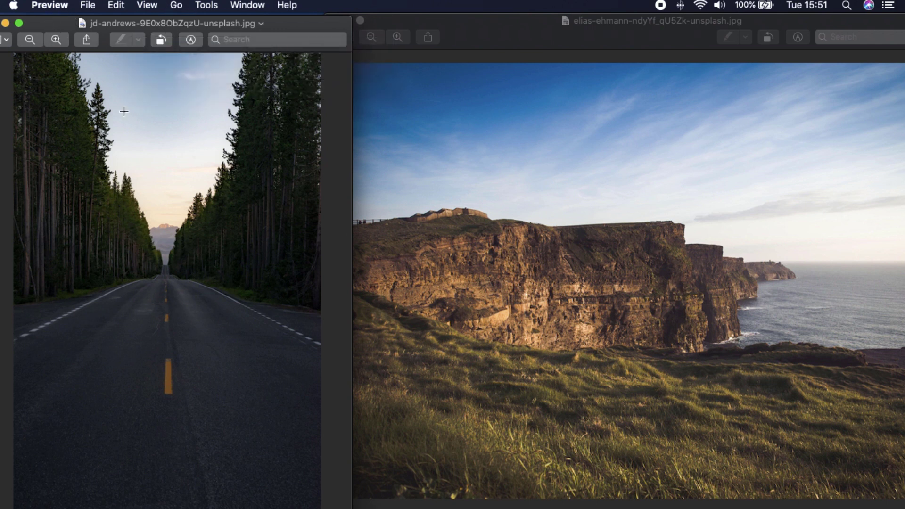
pyautogui.press('super+c')
pyautogui.hotkey('ctrl', 'Right')
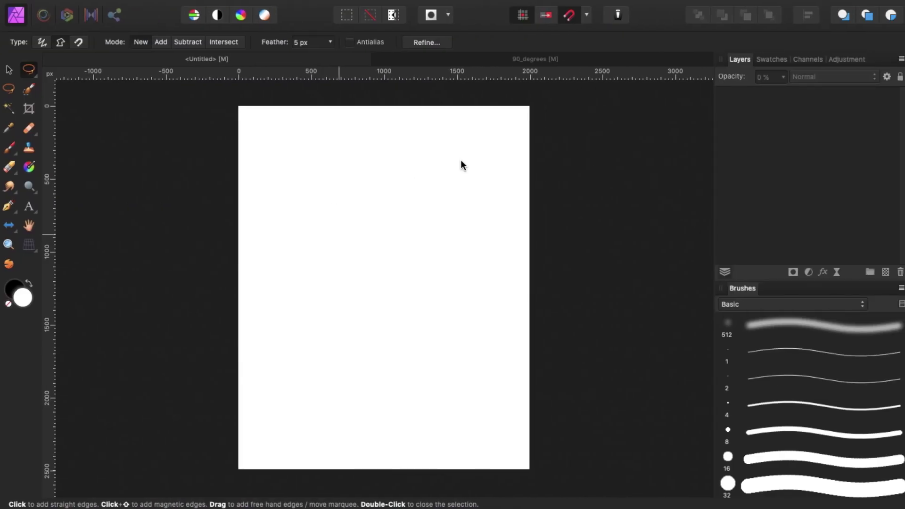
pyautogui.press('super+v')
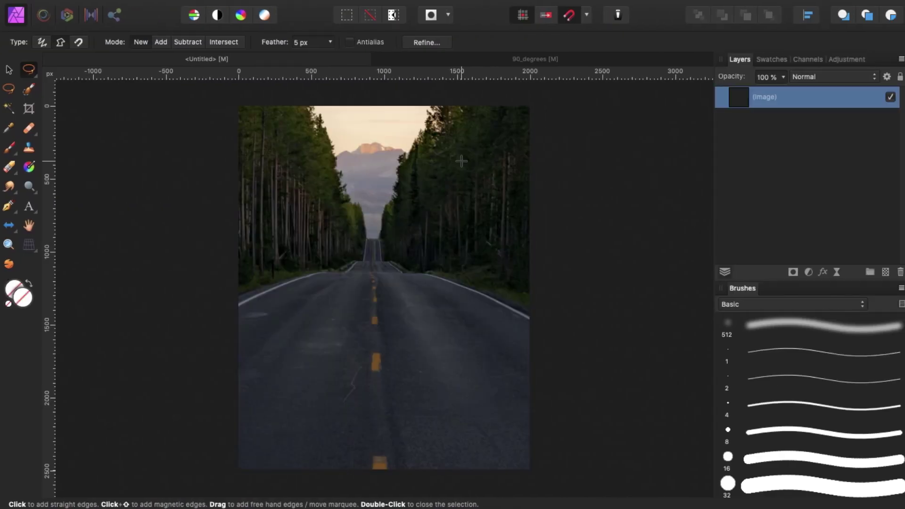
# Align the road photo with the canvas's upper-left corner and scale it proportionally to the 2000 px canvas width
pyautogui.doubleClick(742, 96)
pyautogui.press('v')
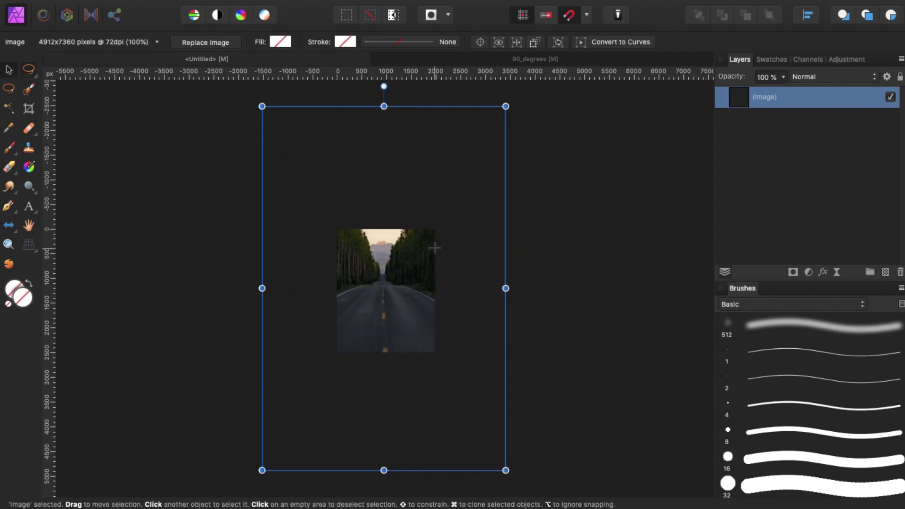
pyautogui.moveTo(367, 162); pyautogui.dragTo(438, 283)
pyautogui.scroll(-5, 452, 284)
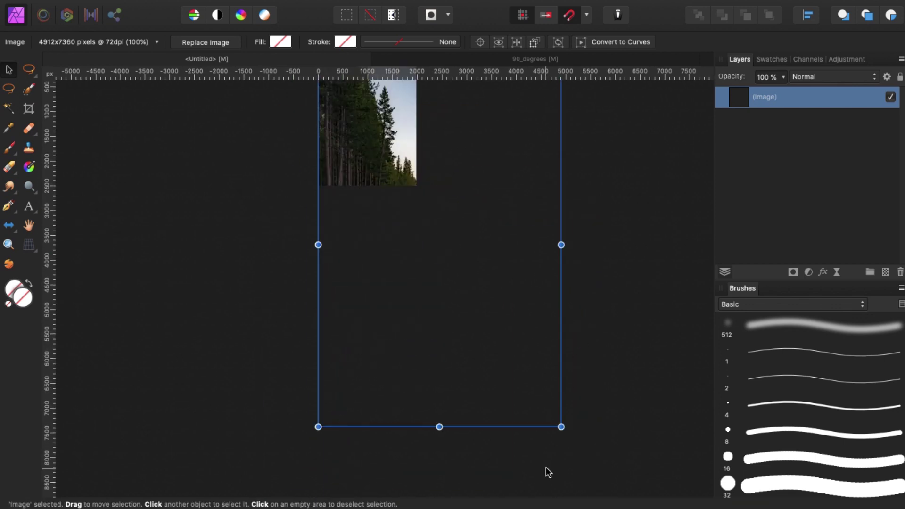
pyautogui.moveTo(561, 426); pyautogui.dragTo(421, 316)
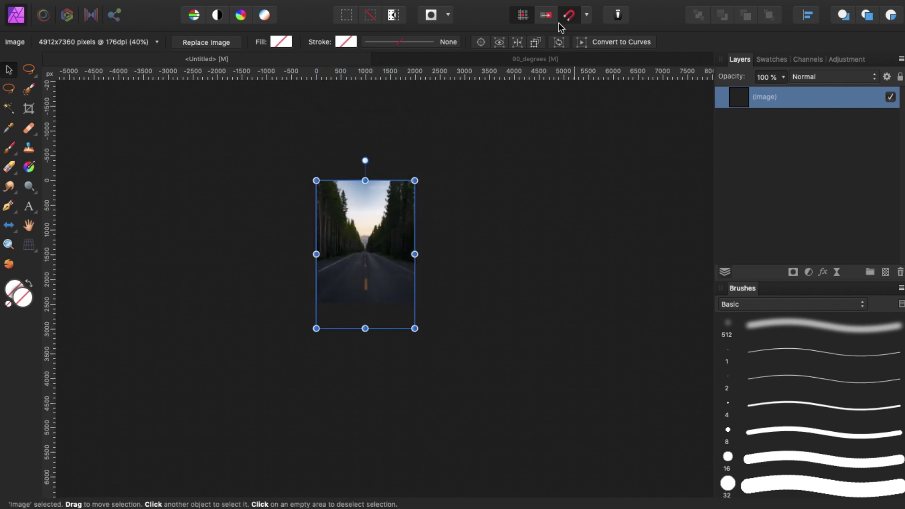
pyautogui.moveTo(370, 219)
pyautogui.mouseDown()
pyautogui.moveTo(349, 218)
pyautogui.moveTo(357, 226)
pyautogui.mouseUp()
pyautogui.scroll(5, 445, 225)
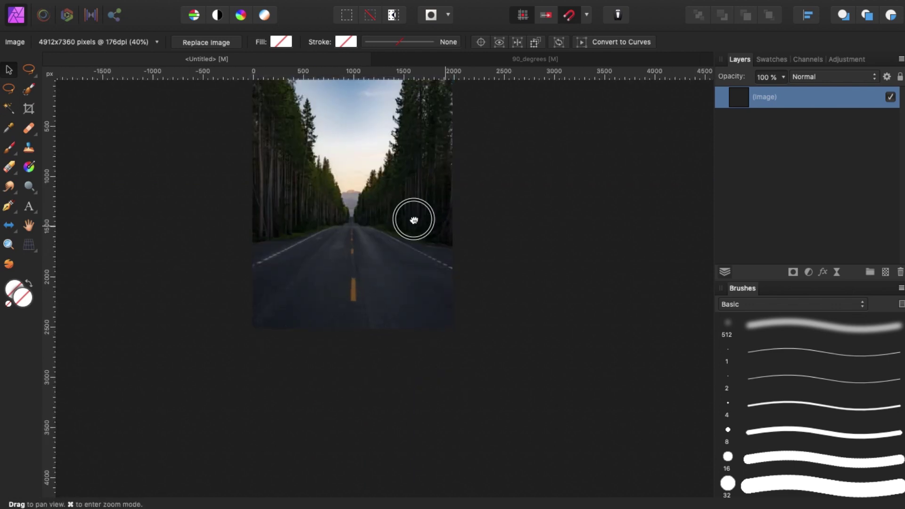
pyautogui.moveTo(412, 242); pyautogui.dragTo(418, 292)
pyautogui.click(571, 16)
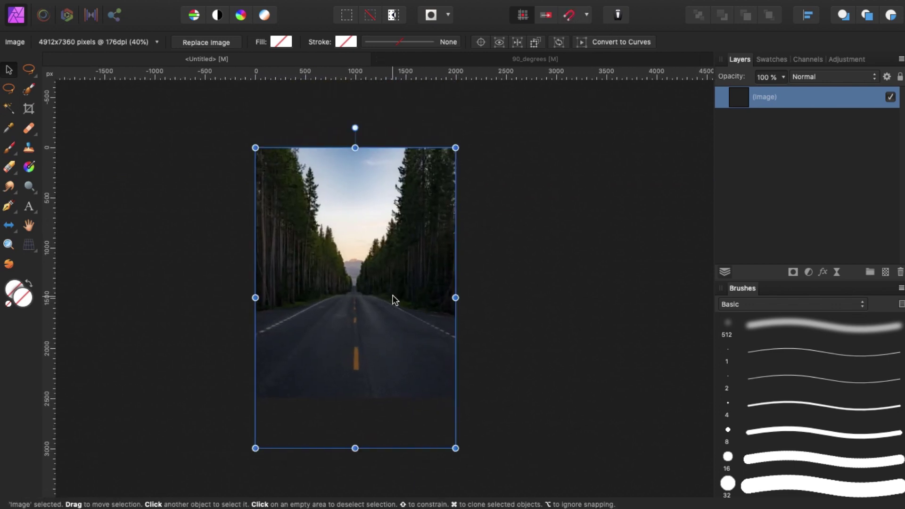
pyautogui.scroll(3, 395, 301)
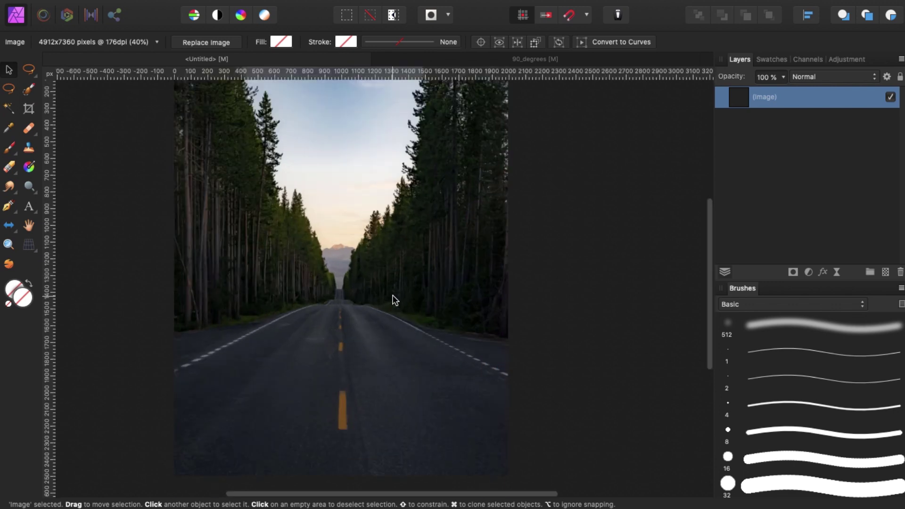
pyautogui.hscroll(-4, 395, 300)
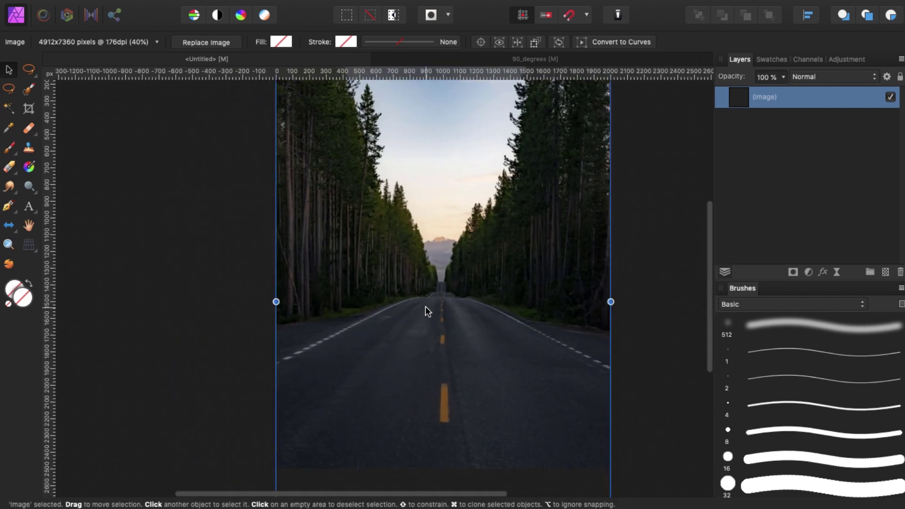
# Outline the road's foreground with a straight-edged freehand selection, from just below the road's crest down past the canvas's lower edge
pyautogui.press('l')
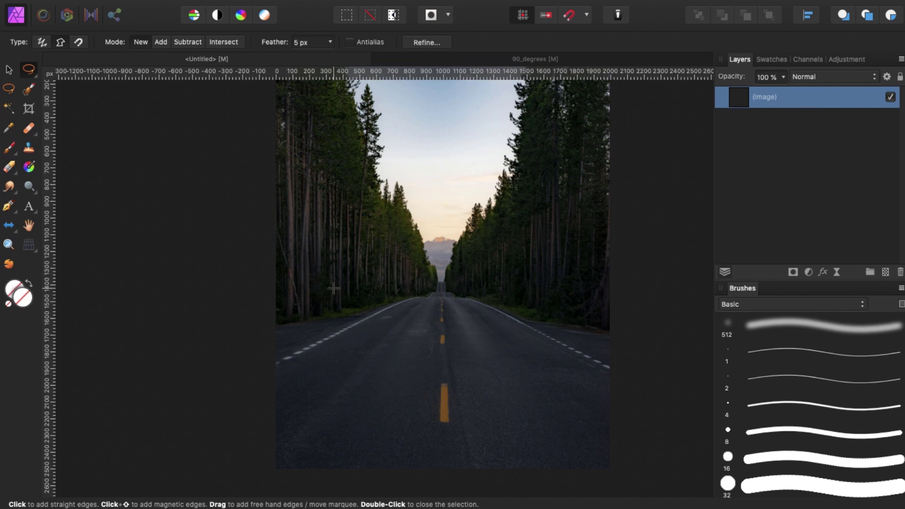
pyautogui.click(263, 357)
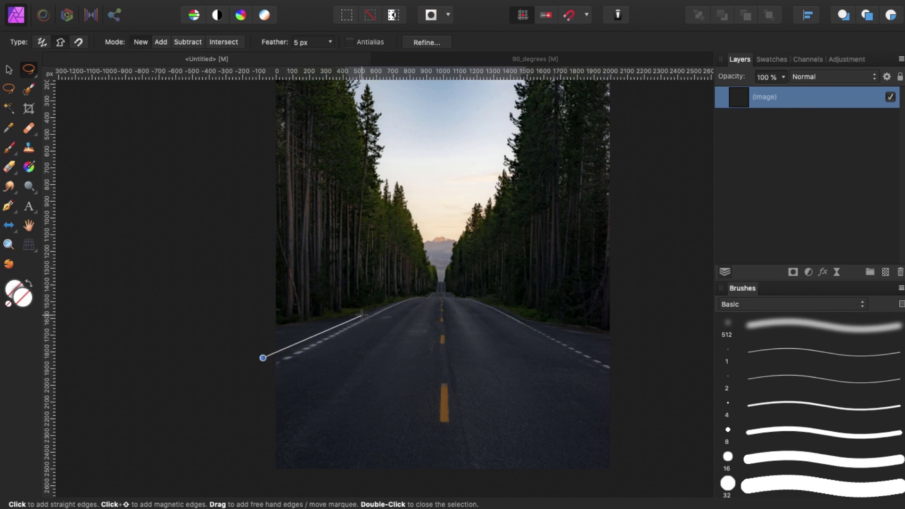
pyautogui.click(363, 316)
pyautogui.click(515, 315)
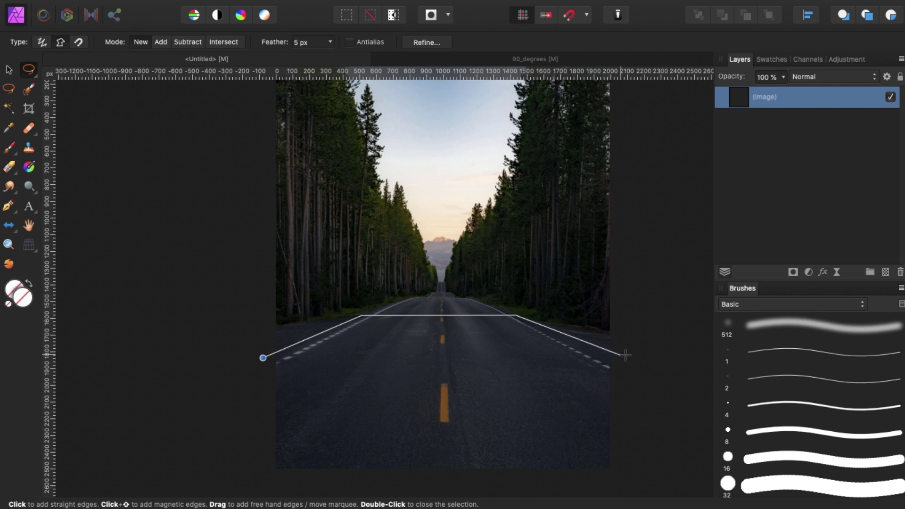
pyautogui.click(631, 362)
pyautogui.click(637, 479)
pyautogui.click(325, 484)
pyautogui.click(229, 479)
pyautogui.click(229, 473)
pyautogui.click(263, 358)
pyautogui.click(381, 345)
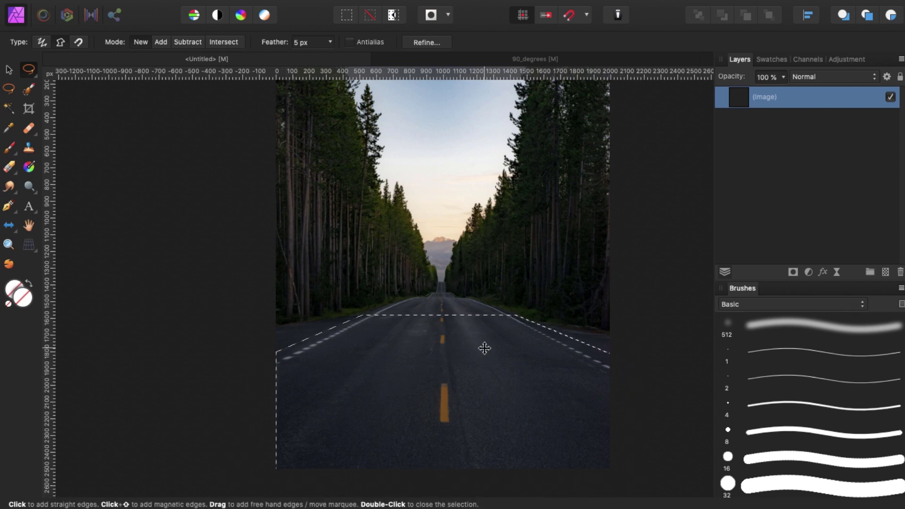
# Try to duplicate the selected road area from the image layer and shift the copy sideways, and undo the duplication
pyautogui.press('super+j')
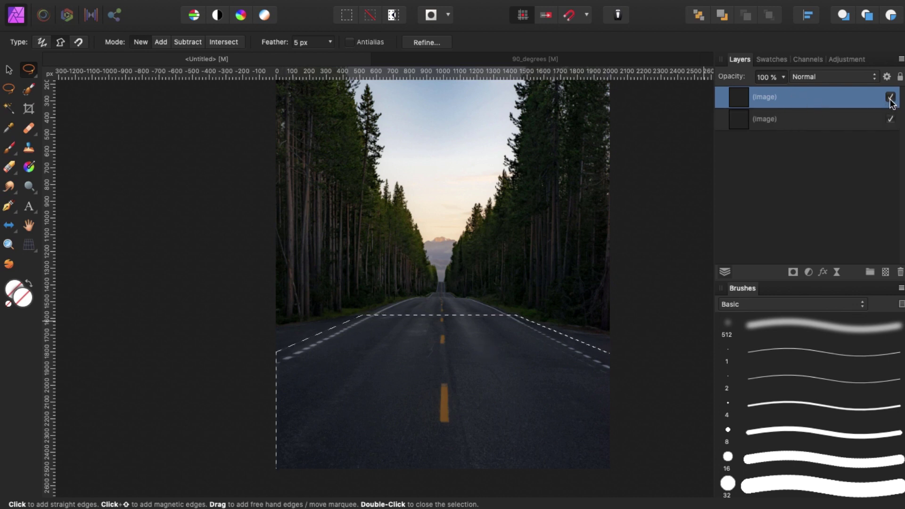
pyautogui.press('v')
pyautogui.hscroll(3, 551, 230)
pyautogui.scroll(2, 551, 231)
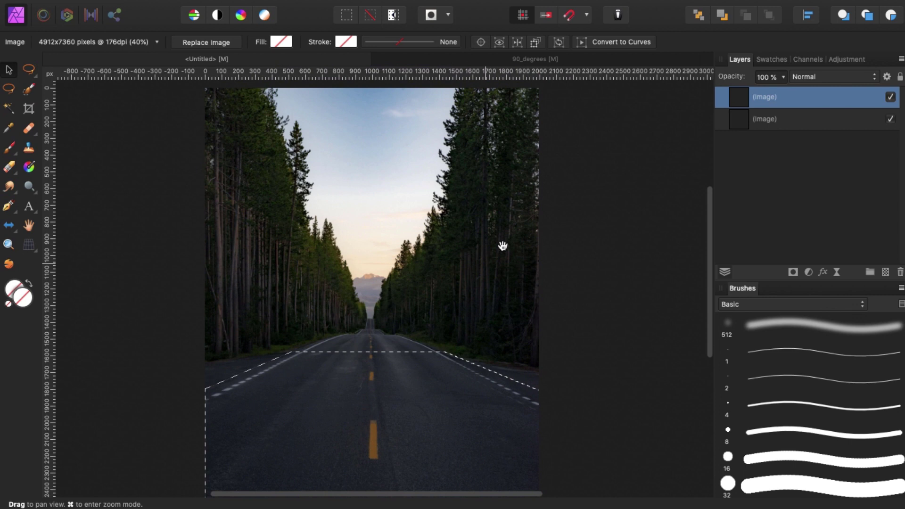
pyautogui.press('super+d')
pyautogui.moveTo(366, 228); pyautogui.dragTo(437, 233)
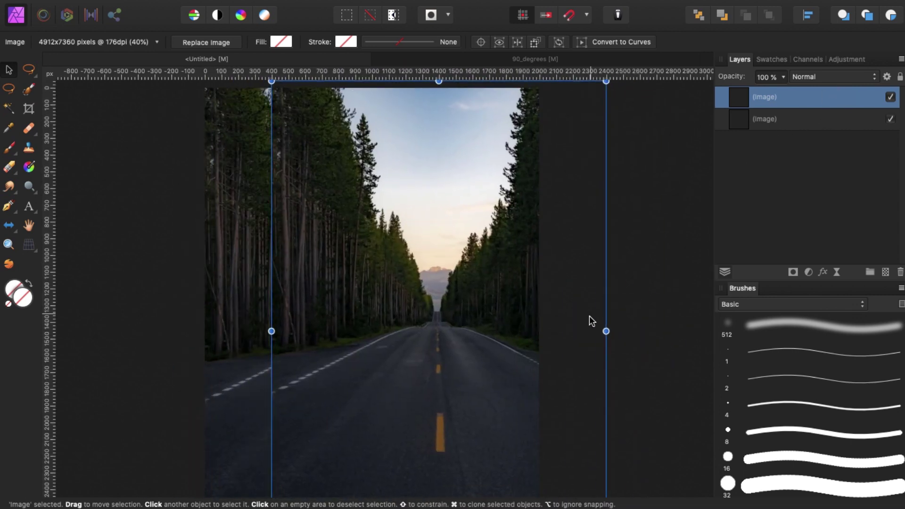
pyautogui.press('super+z')
pyautogui.press('super+z')
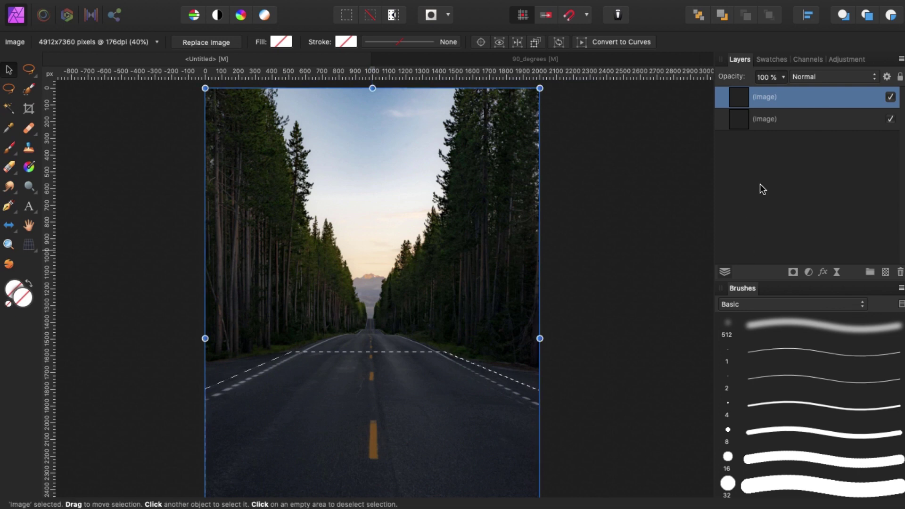
pyautogui.press('super+z')
# Rasterise the road image layer and duplicate the selected road foreground onto its own layer
pyautogui.press('space')
pyautogui.moveTo(351, 240); pyautogui.dragTo(407, 192)
pyautogui.rightClick(803, 101)
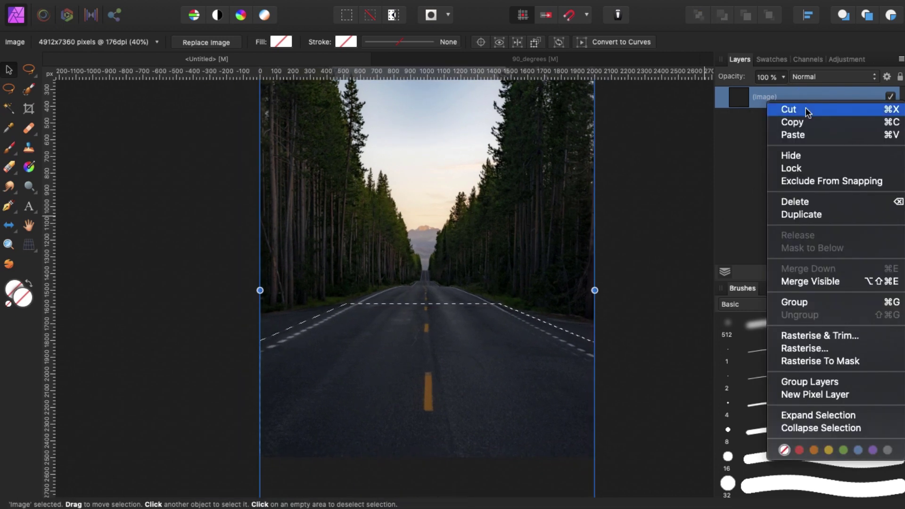
pyautogui.click(817, 348)
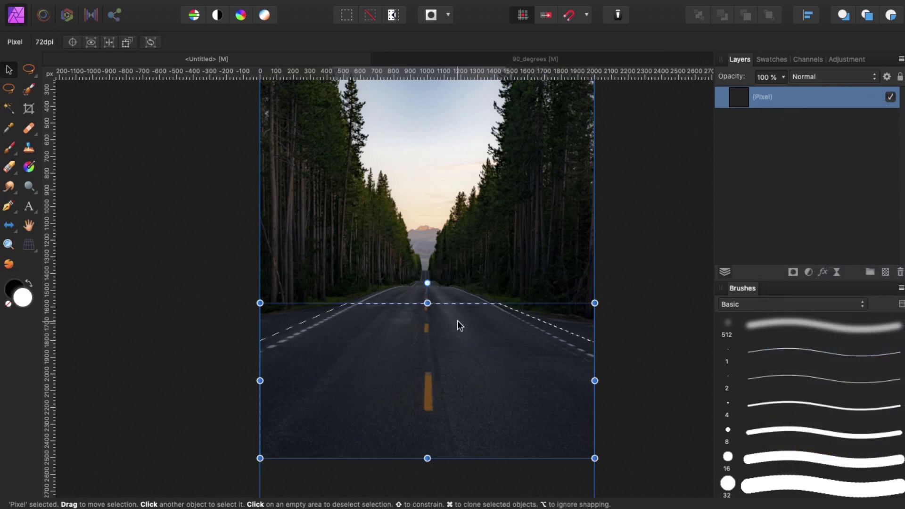
pyautogui.press('super+j')
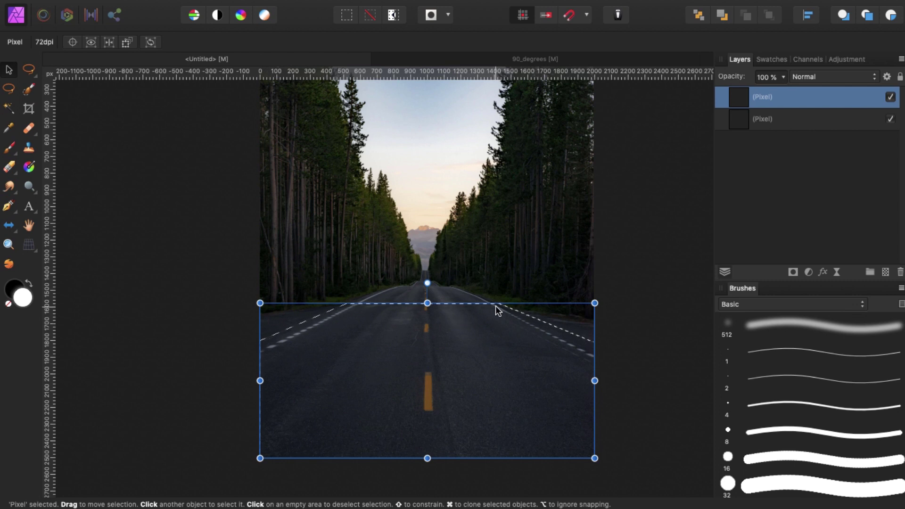
# Move the road copy off the original to check it and snap it back to its place at the canvas's lower edge
pyautogui.moveTo(428, 350); pyautogui.dragTo(454, 368)
pyautogui.press('super+0')
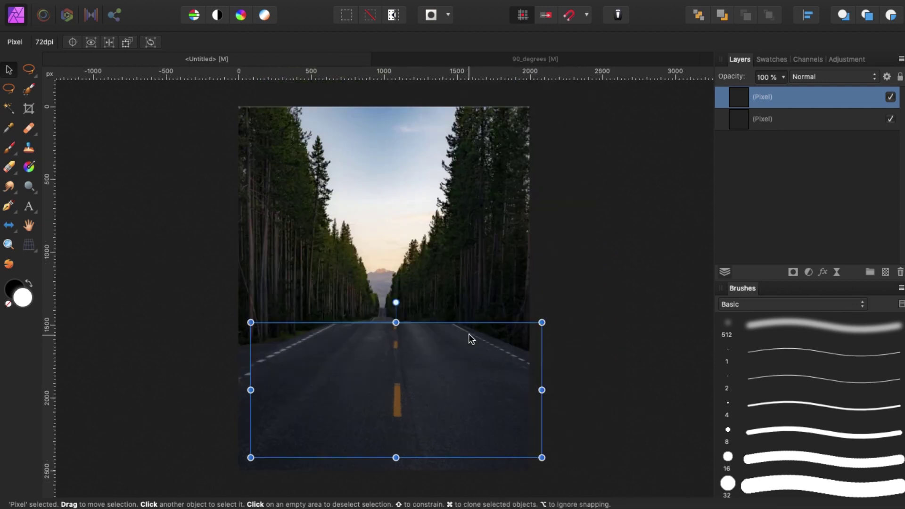
pyautogui.moveTo(401, 355); pyautogui.dragTo(389, 367)
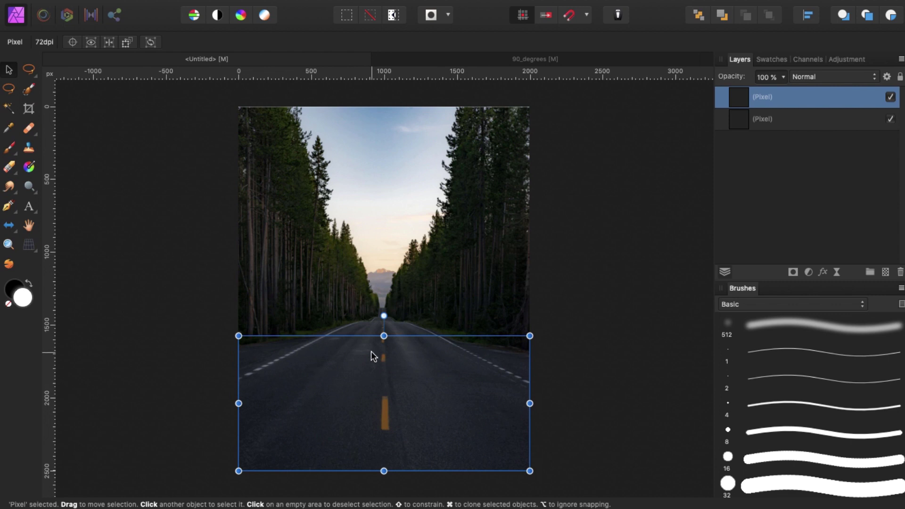
# Apply a single-plane Perspective to the road copy, pulling its lower corners inward to about 800 px and 1170 px across the canvas
pyautogui.scroll(3, 430, 376)
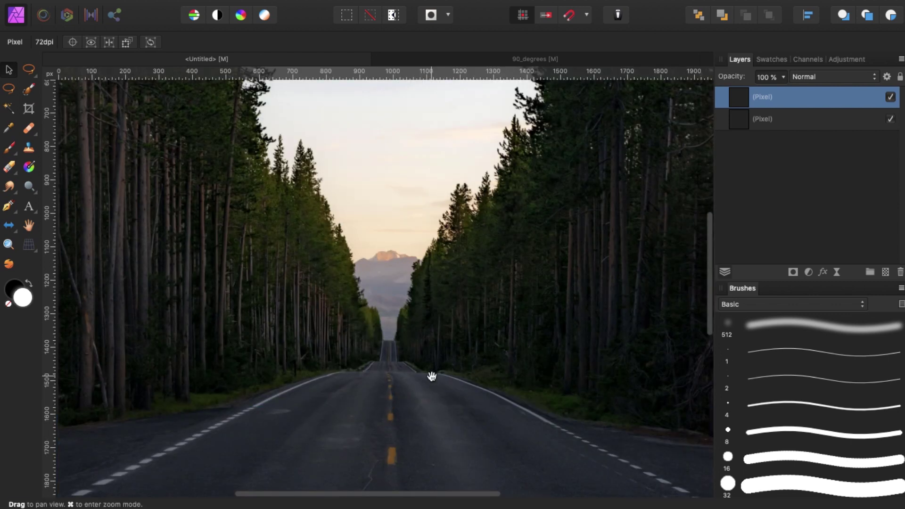
pyautogui.moveTo(430, 376); pyautogui.dragTo(421, 202)
pyautogui.moveTo(378, 344); pyautogui.dragTo(405, 242)
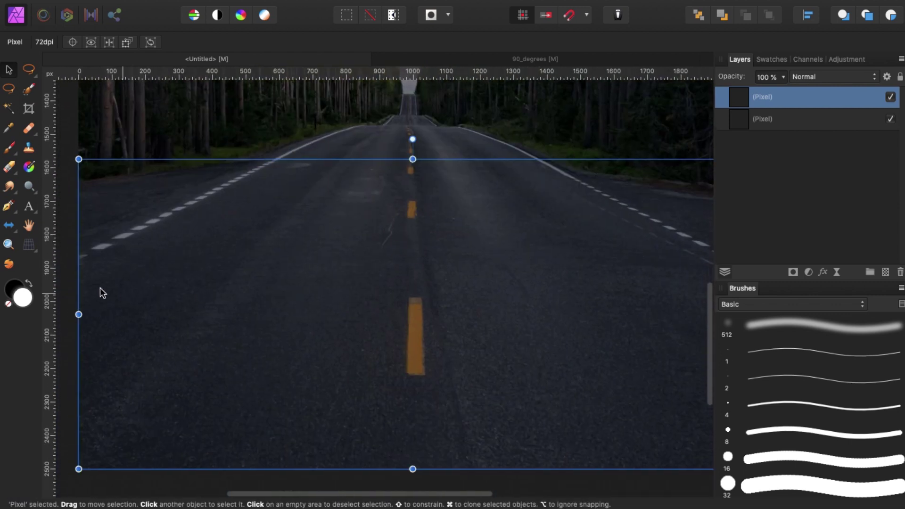
pyautogui.click(28, 245)
pyautogui.click(29, 245)
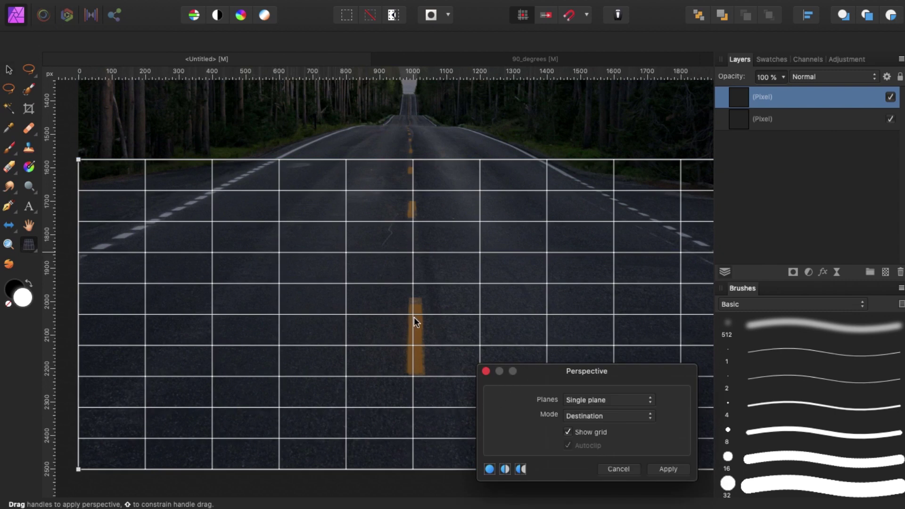
pyautogui.moveTo(329, 355); pyautogui.dragTo(391, 278)
pyautogui.scroll(-2, 261, 378)
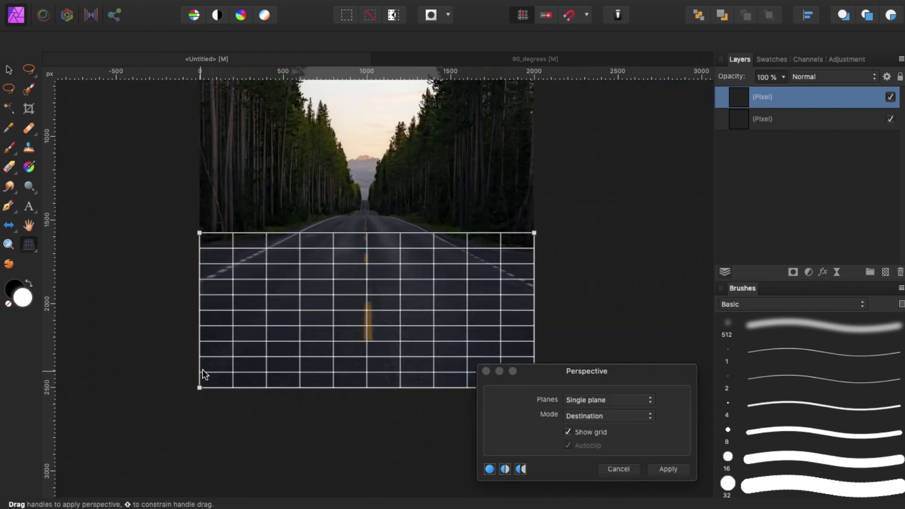
pyautogui.moveTo(250, 339); pyautogui.dragTo(183, 343)
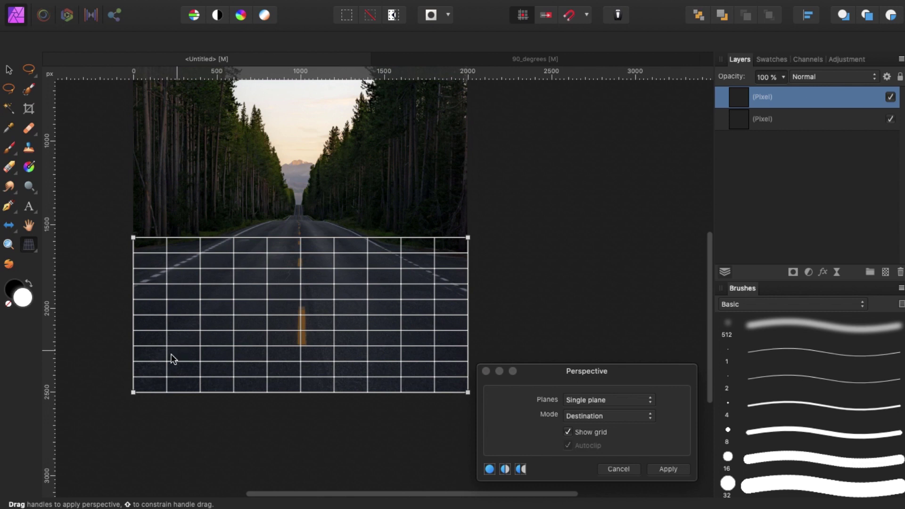
pyautogui.moveTo(133, 392); pyautogui.dragTo(268, 391)
pyautogui.moveTo(468, 392); pyautogui.dragTo(329, 393)
pyautogui.moveTo(268, 391)
pyautogui.mouseDown()
pyautogui.moveTo(277, 390)
pyautogui.moveTo(269, 391)
pyautogui.mouseUp()
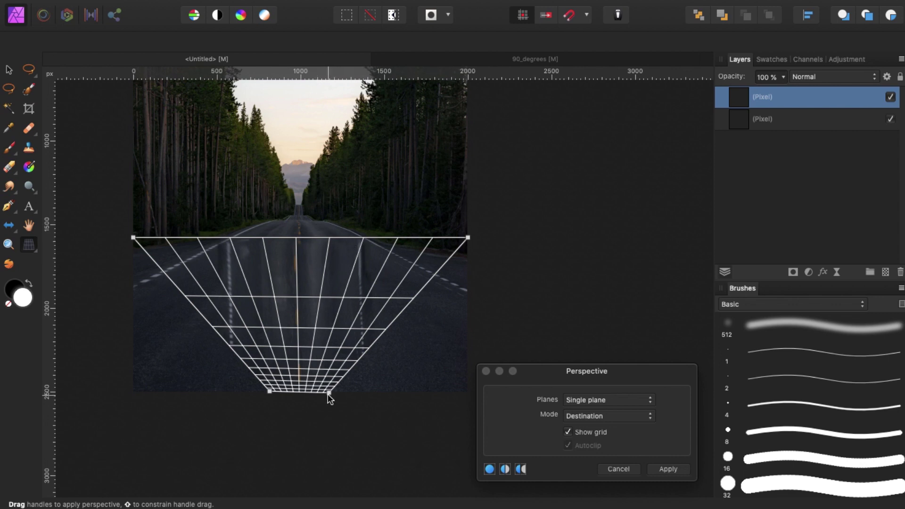
# Fine-tune the two lower perspective corners so the road's edge lines run vertically, and apply the distortion
pyautogui.moveTo(329, 396); pyautogui.dragTo(330, 391)
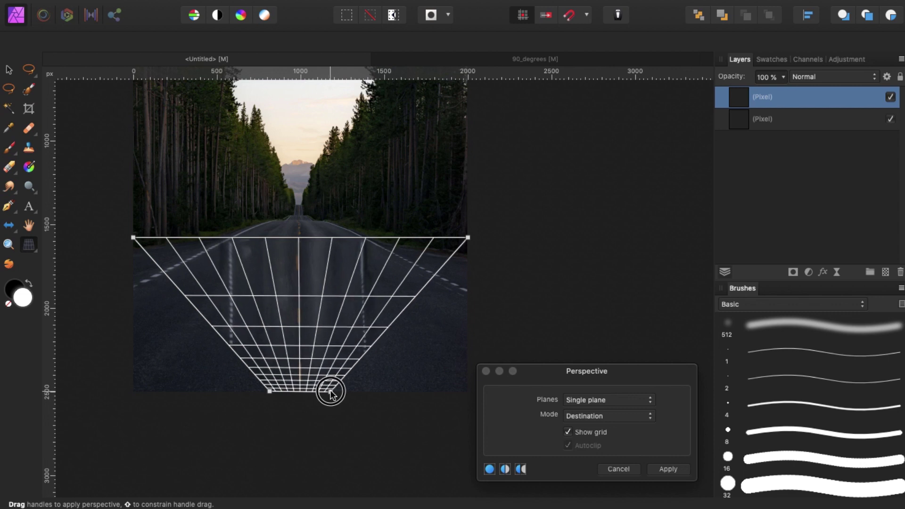
pyautogui.moveTo(332, 395); pyautogui.dragTo(329, 393)
pyautogui.moveTo(269, 391); pyautogui.dragTo(265, 393)
pyautogui.click(675, 469)
# Widen the straightened road copy around its centre to about 1140 px so its edge lines meet the original road's side lines
pyautogui.moveTo(333, 284)
pyautogui.mouseDown()
pyautogui.moveTo(328, 327)
pyautogui.moveTo(336, 281)
pyautogui.moveTo(319, 279)
pyautogui.moveTo(331, 284)
pyautogui.mouseUp()
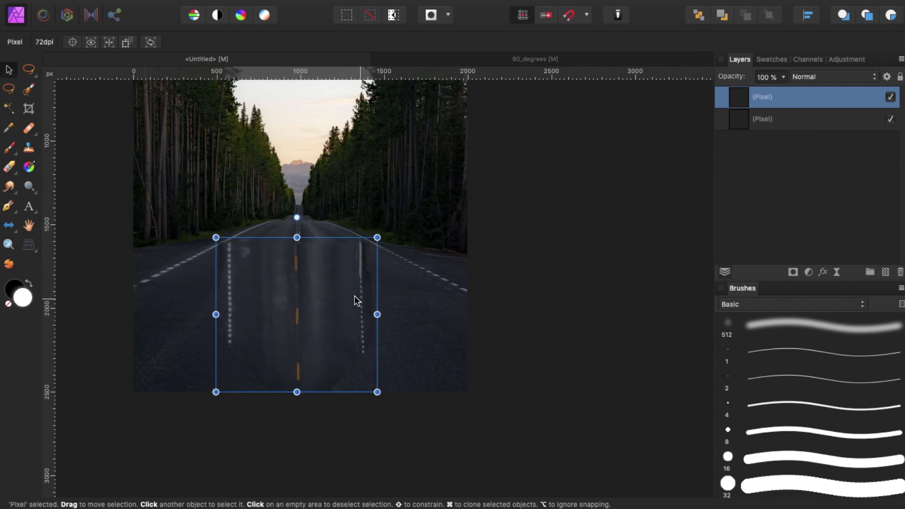
pyautogui.scroll(5, 354, 265)
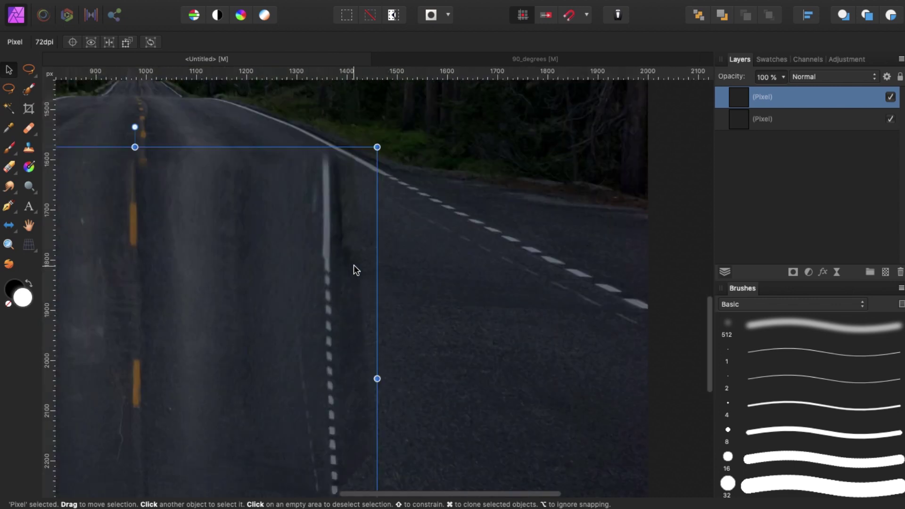
pyautogui.moveTo(174, 216); pyautogui.dragTo(355, 229)
pyautogui.press('v')
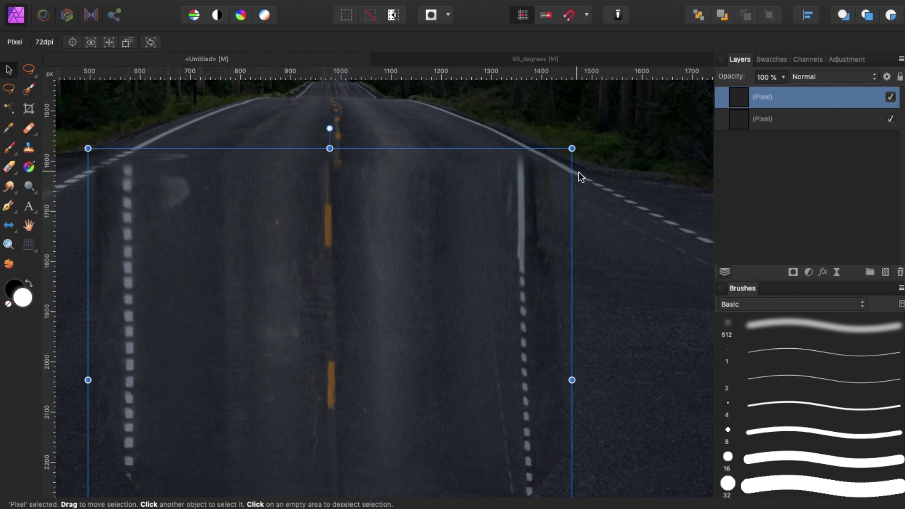
pyautogui.moveTo(336, 262); pyautogui.dragTo(393, 262)
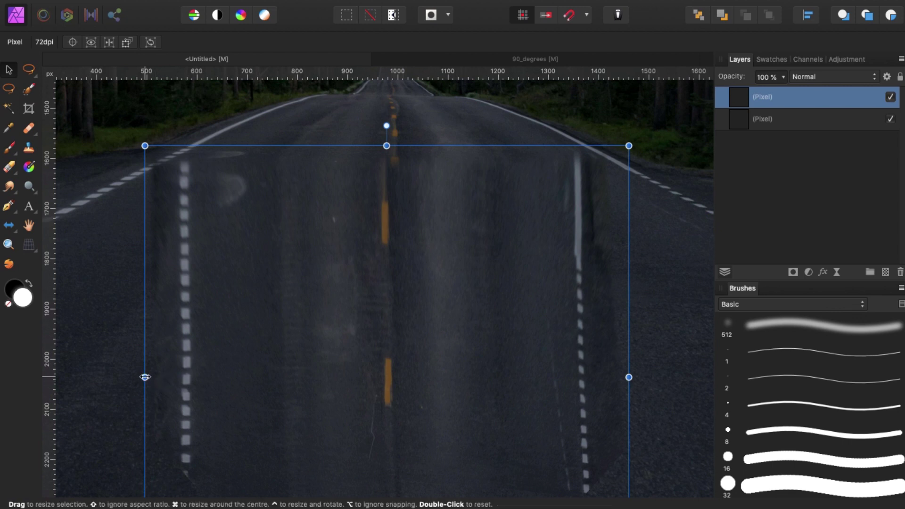
pyautogui.moveTo(145, 377); pyautogui.dragTo(101, 377)
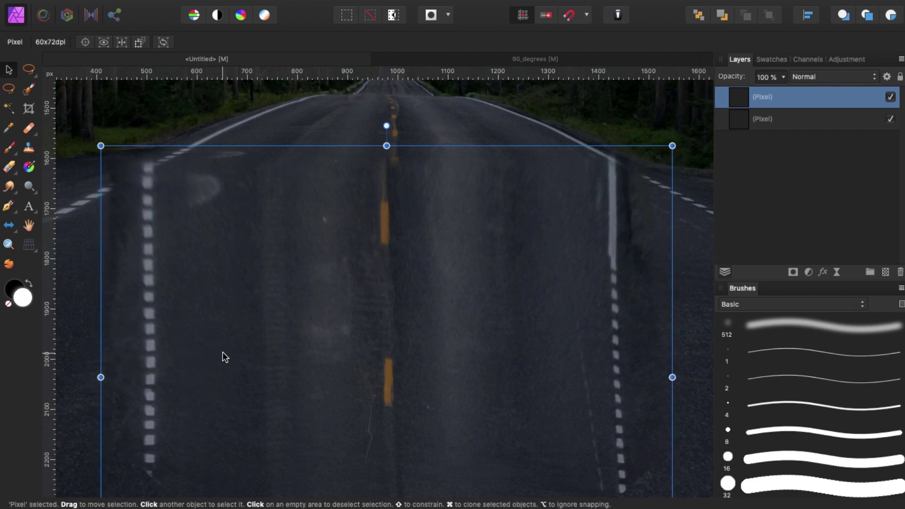
# Move the road copy about 20 px right and 10 px up to match the original's edge lines, and add a mask to it
pyautogui.moveTo(222, 351); pyautogui.dragTo(232, 346)
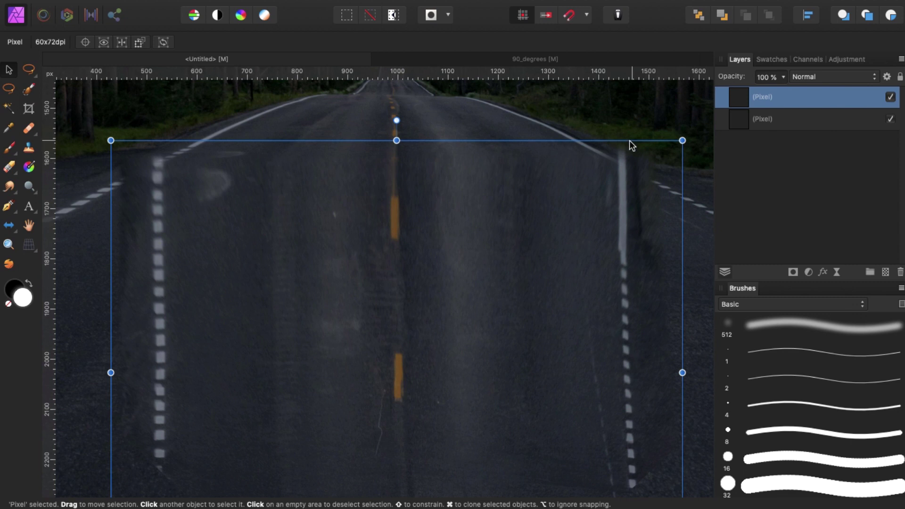
pyautogui.click(30, 71)
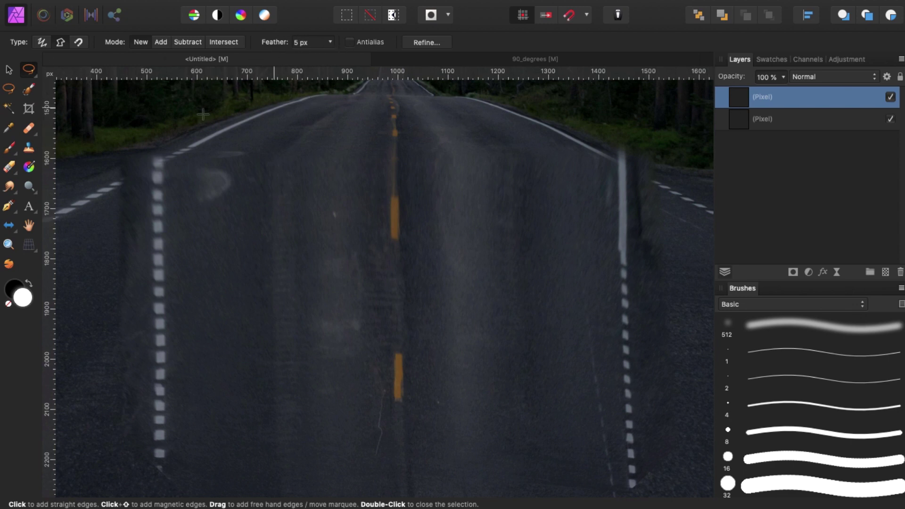
pyautogui.scroll(2, 217, 180)
pyautogui.hscroll(-4, 217, 179)
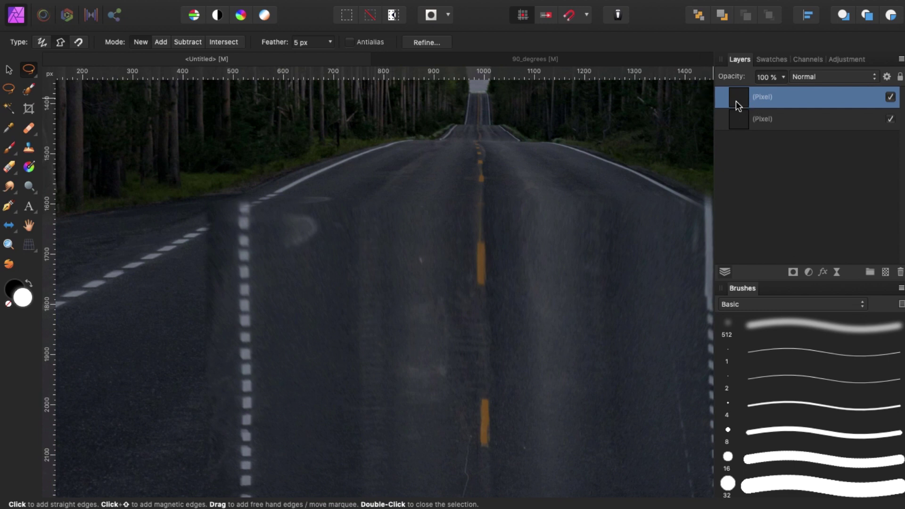
pyautogui.click(793, 273)
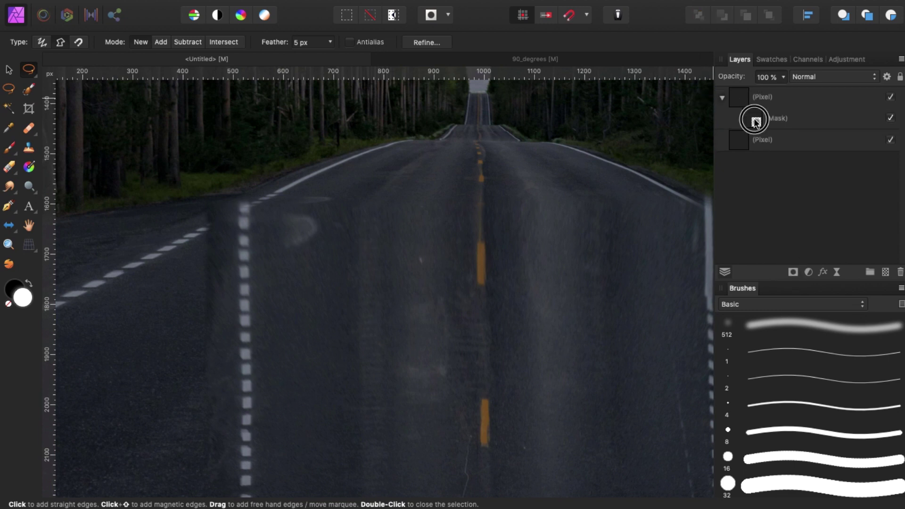
# Paint black on the mask with a 44.7 px brush to hide the copy's overlap above both edge lines' upper ends
pyautogui.press('b')
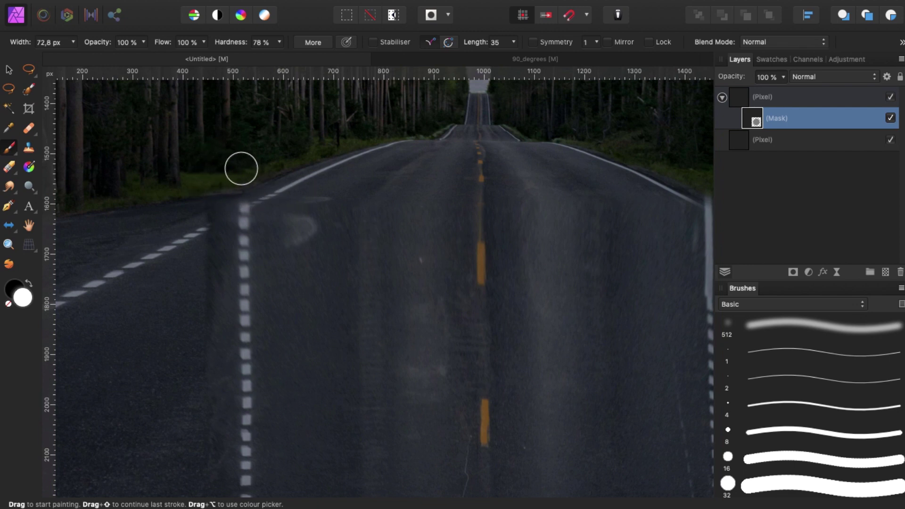
pyautogui.press('[')
pyautogui.press('[')
pyautogui.press('[')
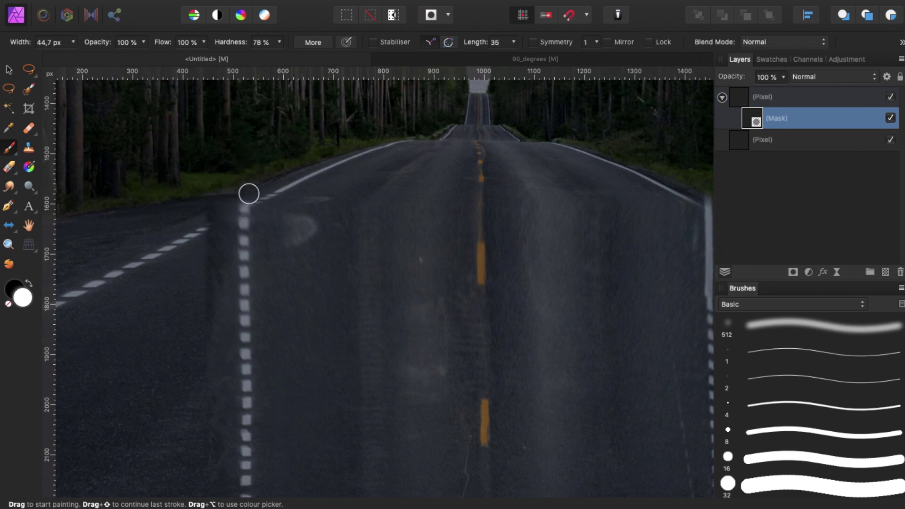
pyautogui.scroll(-2, 203, 170)
pyautogui.hscroll(2, 203, 170)
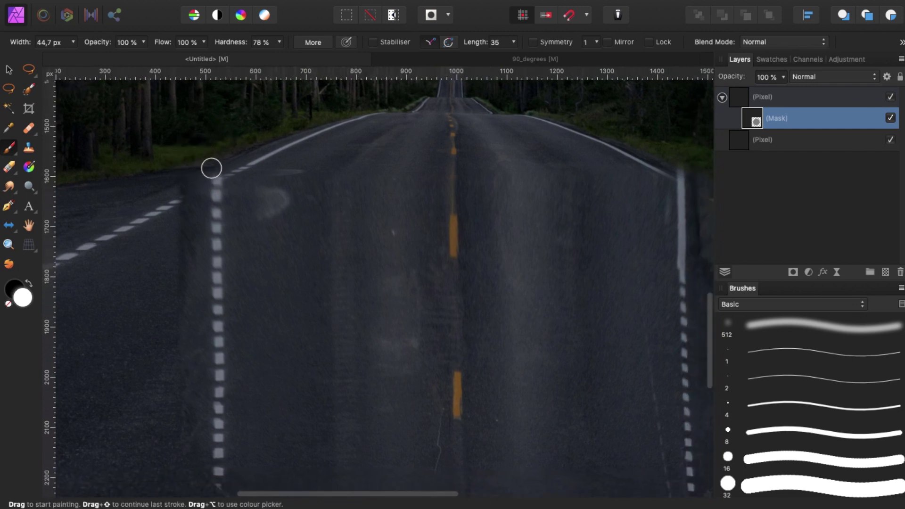
pyautogui.press('x')
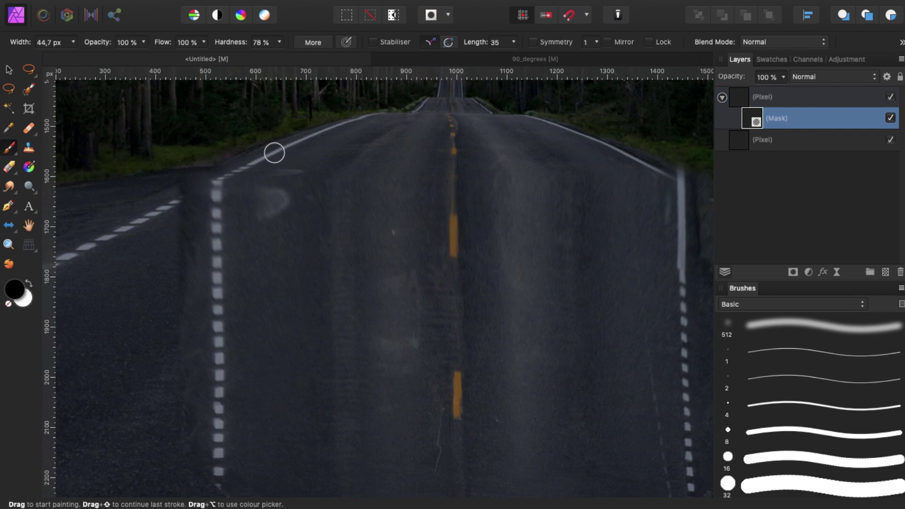
pyautogui.hscroll(5, 335, 174)
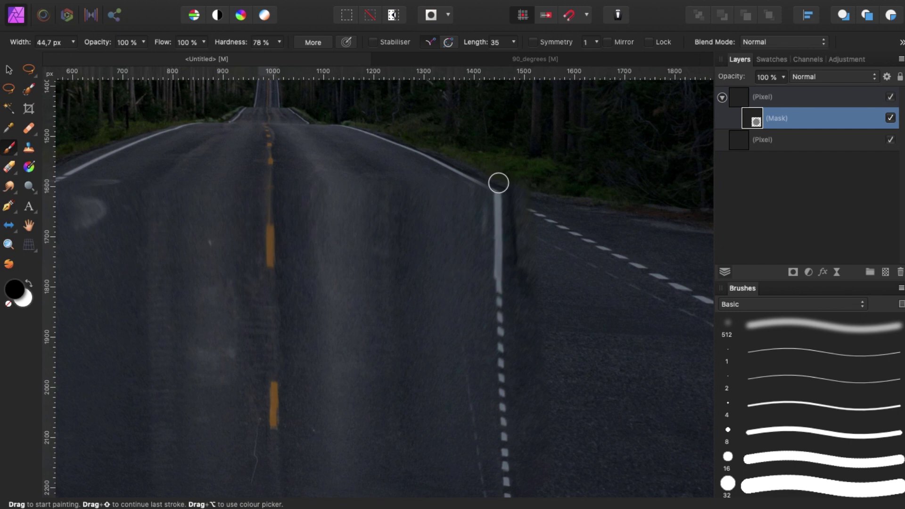
pyautogui.hscroll(-4, 448, 169)
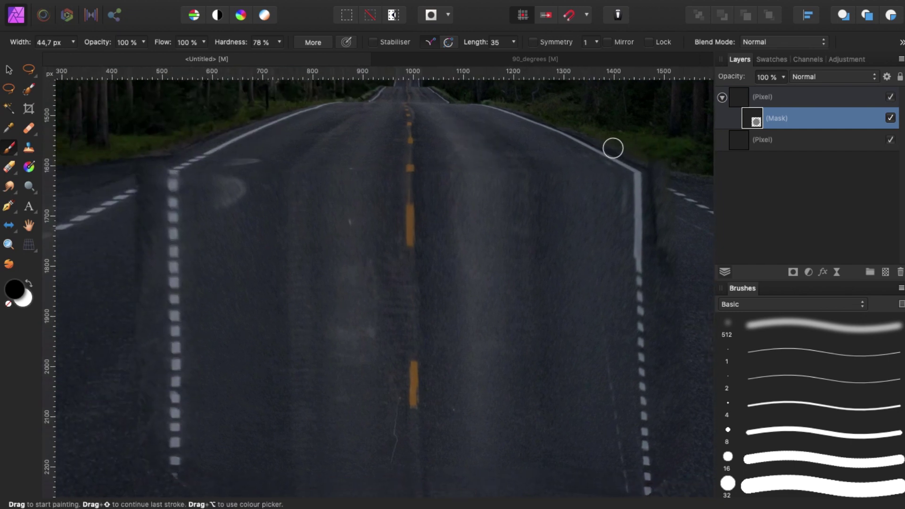
pyautogui.press(']')
pyautogui.hscroll(3, 609, 150)
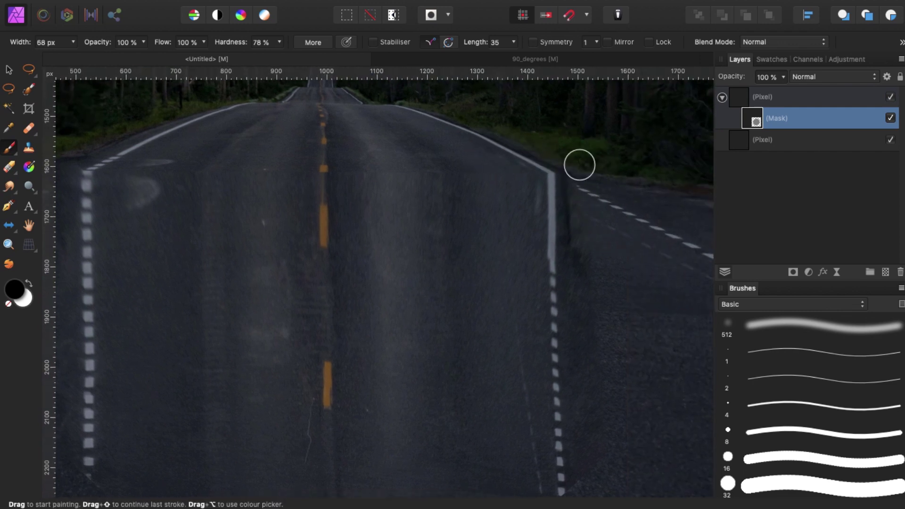
pyautogui.moveTo(571, 169); pyautogui.dragTo(583, 222)
pyautogui.press('super+z')
# Set the brush hardness to 0% and its width to 119 px, and mask out the dark border outside the copy's right edge line
pyautogui.moveTo(238, 40); pyautogui.dragTo(169, 68)
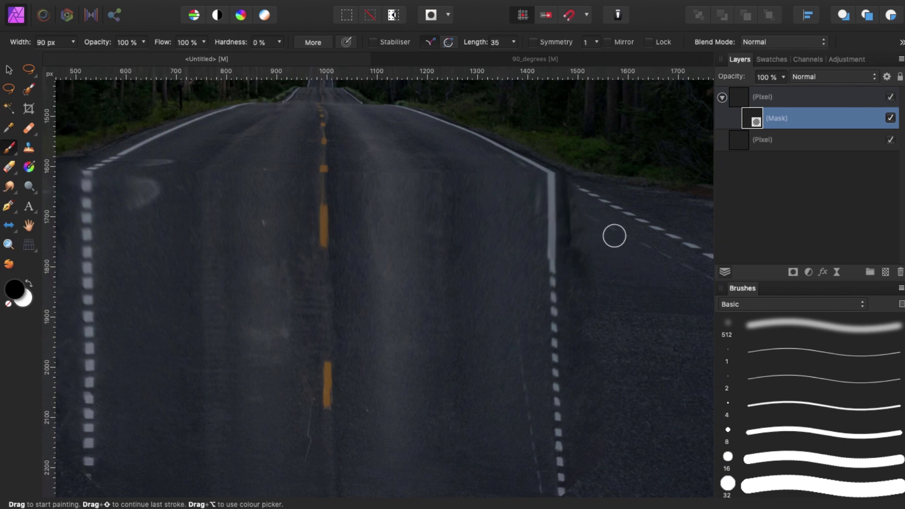
pyautogui.press(']')
pyautogui.press(']')
pyautogui.press(']')
pyautogui.moveTo(576, 160)
pyautogui.mouseDown()
pyautogui.moveTo(594, 474)
pyautogui.moveTo(585, 350)
pyautogui.mouseUp()
# Mask out the border outside the copy's left edge line, using a 52.8 px soft brush close to the line's upper end
pyautogui.hscroll(-10, 543, 330)
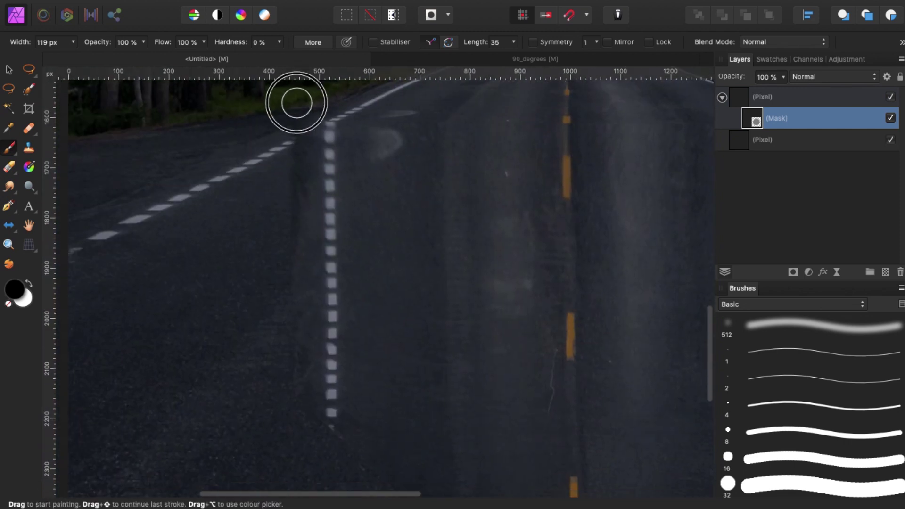
pyautogui.moveTo(286, 121)
pyautogui.mouseDown()
pyautogui.moveTo(311, 97)
pyautogui.moveTo(293, 152)
pyautogui.moveTo(301, 368)
pyautogui.moveTo(287, 325)
pyautogui.moveTo(282, 187)
pyautogui.mouseUp()
pyautogui.press('[')
pyautogui.press('[')
pyautogui.press('[')
pyautogui.press('[')
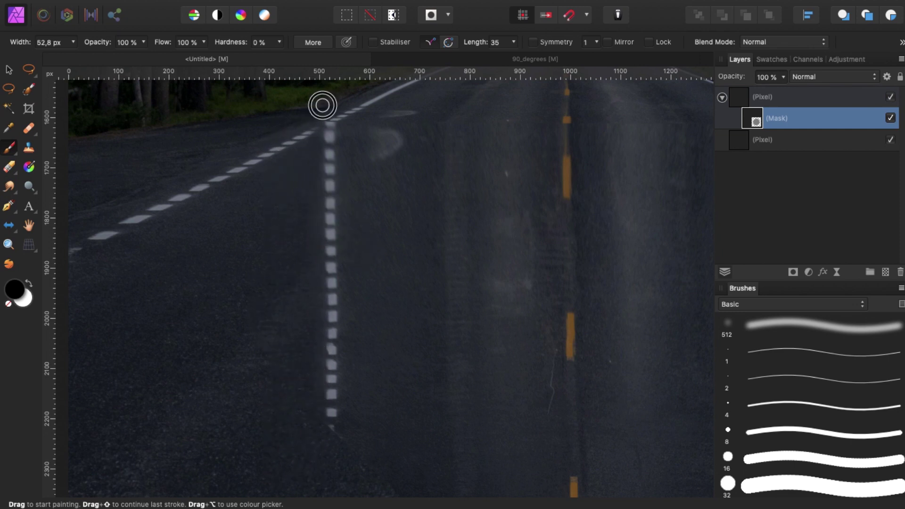
pyautogui.moveTo(319, 108); pyautogui.dragTo(302, 126)
pyautogui.hotkey('ctrl', '0')
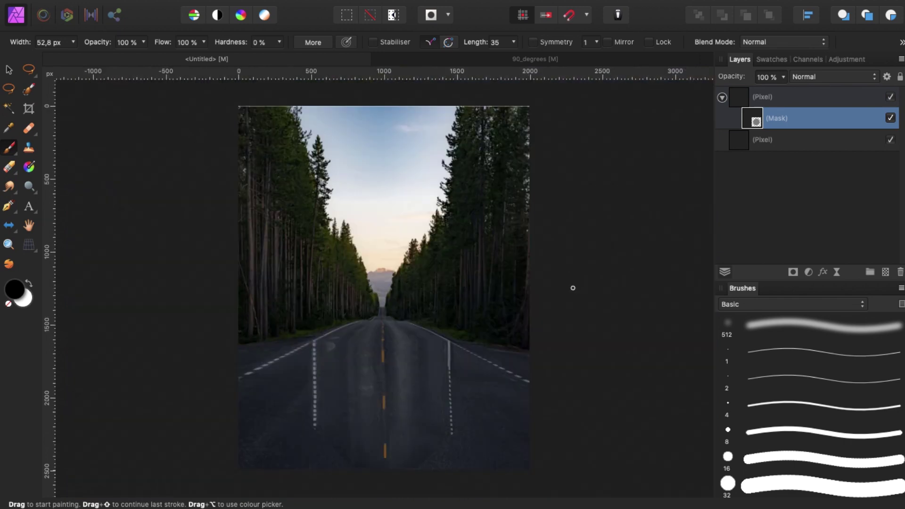
# Duplicate the masked road copy and move the duplicate about 350 px straight down to extend the road
pyautogui.click(791, 99)
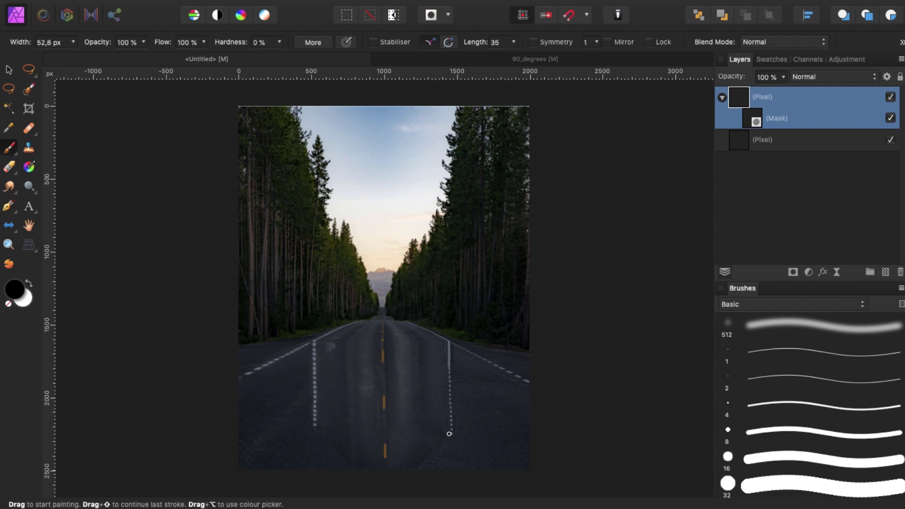
pyautogui.press('super+j')
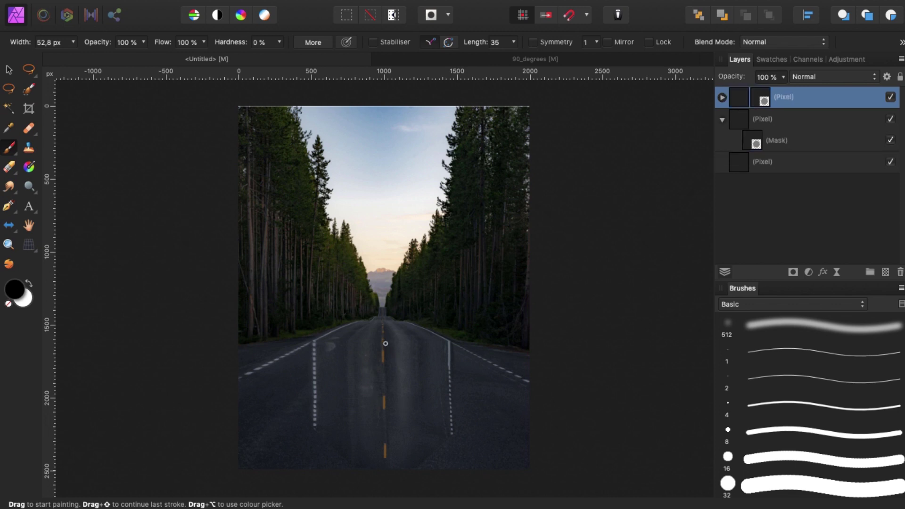
pyautogui.press('v')
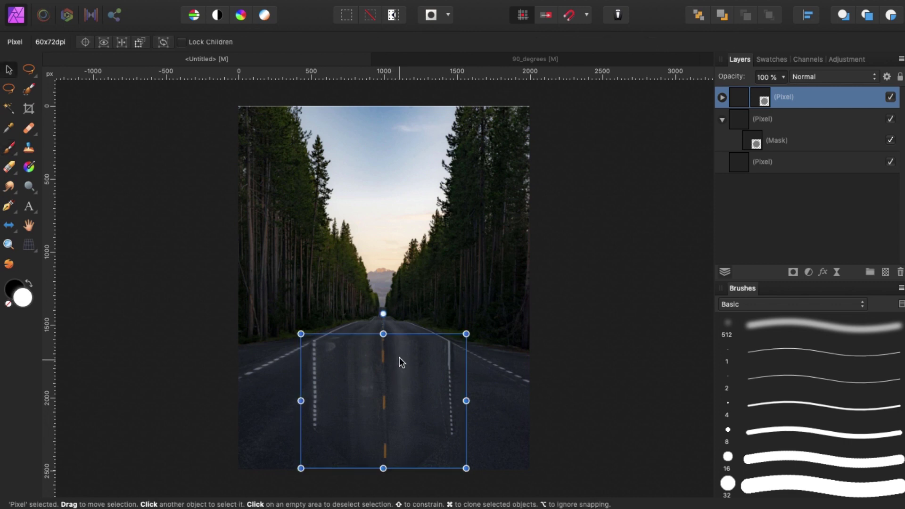
pyautogui.moveTo(399, 360)
pyautogui.mouseDown()
pyautogui.moveTo(404, 431)
pyautogui.moveTo(409, 356)
pyautogui.mouseUp()
pyautogui.press('space')
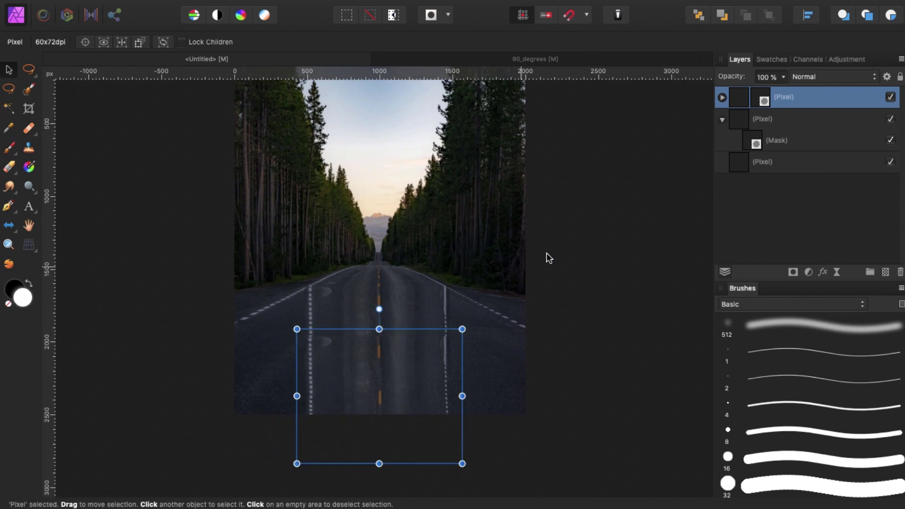
# Select the duplicate's mask for painting and enlarge the soft brush to 245.6 px
pyautogui.click(767, 101)
pyautogui.press('b')
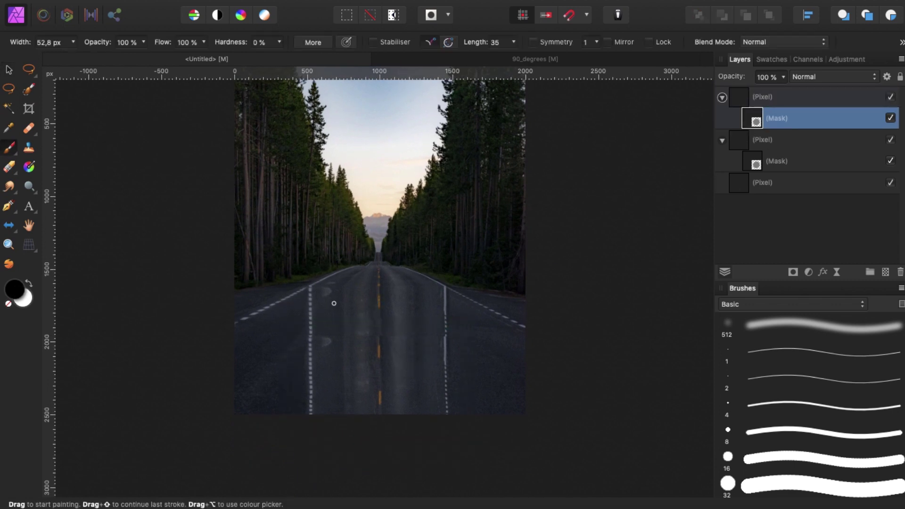
pyautogui.scroll(3, 334, 303)
pyautogui.scroll(2, 437, 327)
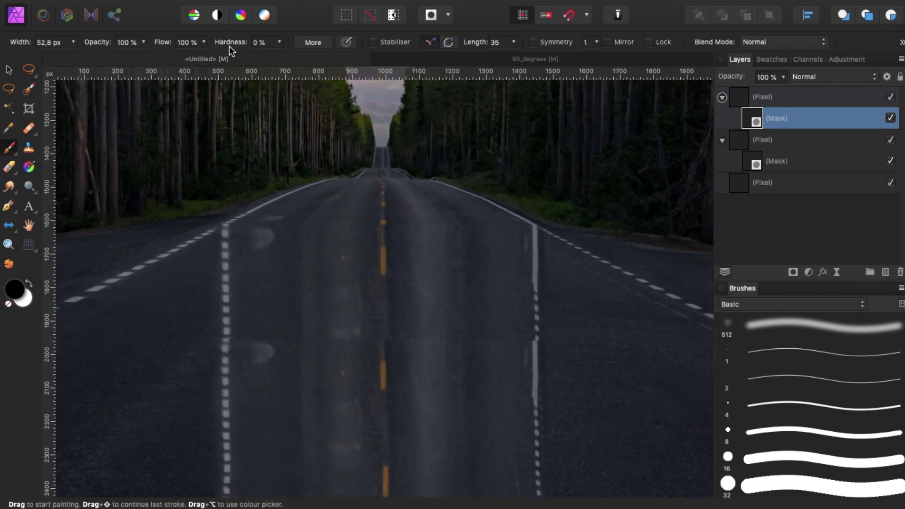
pyautogui.press(']')
pyautogui.press(']')
pyautogui.press(']')
pyautogui.press(']')
pyautogui.press(']')
pyautogui.press(']')
pyautogui.press(']')
pyautogui.press(']')
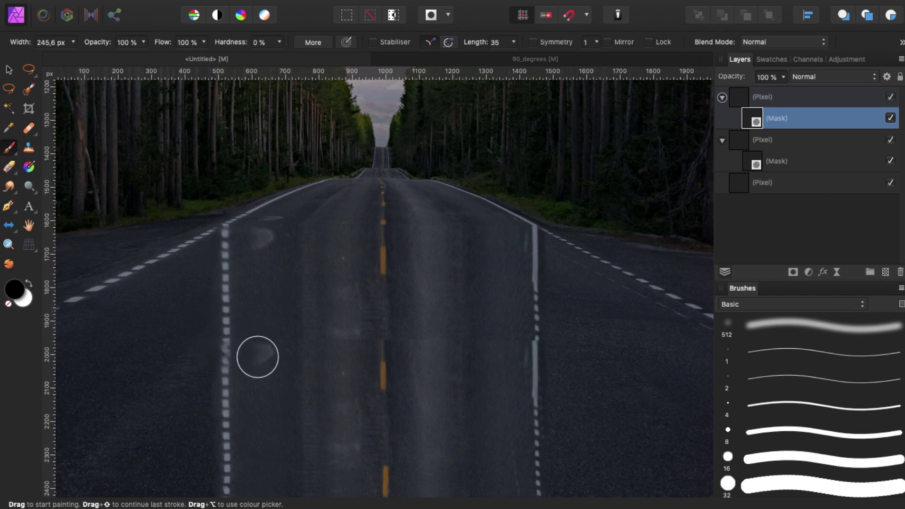
# Nudge the duplicate's mask 10 px and the duplicate itself 4 px to the right to align the edge lines
pyautogui.press('v')
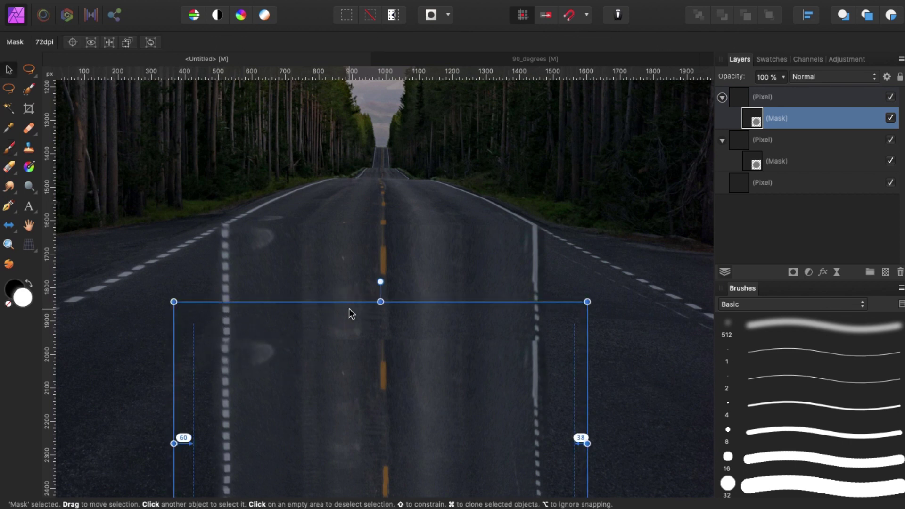
pyautogui.hotkey('shift', 'Right')
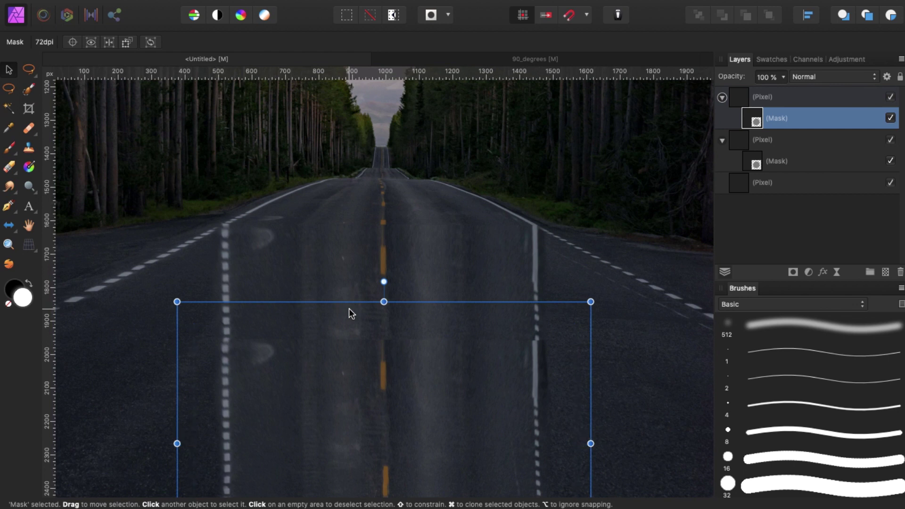
pyautogui.click(784, 96)
pyautogui.press('Right')
pyautogui.press('Right')
pyautogui.press('Right')
pyautogui.press('Right')
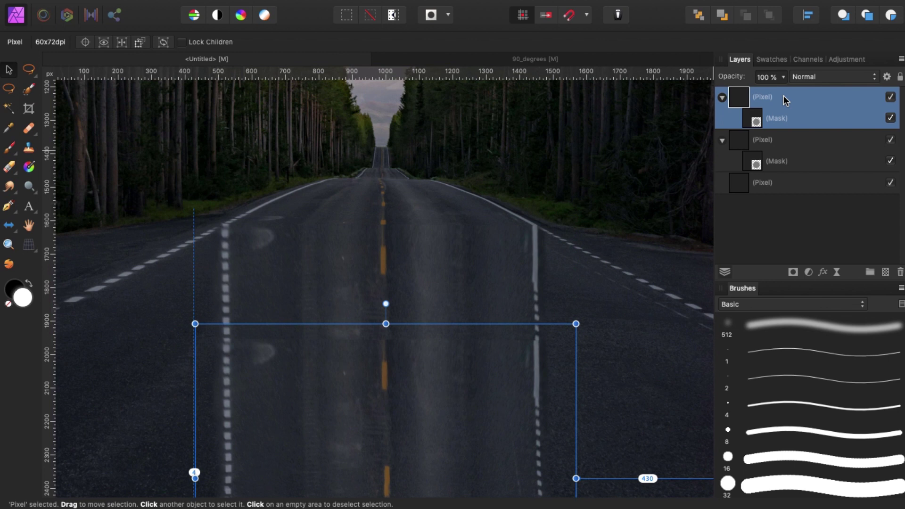
# Paint black on the duplicate's mask to blend its upper seam, hiding the repeated light patch and the solid part of the right line
pyautogui.click(756, 121)
pyautogui.press('b')
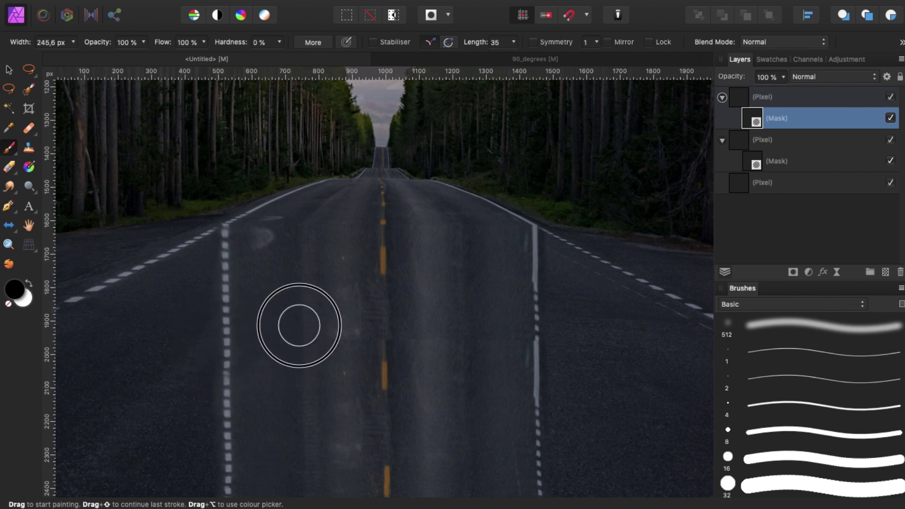
pyautogui.moveTo(460, 308)
pyautogui.mouseDown()
pyautogui.moveTo(493, 338)
pyautogui.moveTo(553, 340)
pyautogui.moveTo(553, 383)
pyautogui.moveTo(541, 397)
pyautogui.moveTo(552, 392)
pyautogui.moveTo(557, 413)
pyautogui.moveTo(529, 327)
pyautogui.moveTo(533, 356)
pyautogui.moveTo(522, 339)
pyautogui.moveTo(519, 346)
pyautogui.moveTo(532, 350)
pyautogui.moveTo(524, 337)
pyautogui.moveTo(550, 309)
pyautogui.moveTo(536, 313)
pyautogui.moveTo(537, 330)
pyautogui.moveTo(533, 288)
pyautogui.moveTo(530, 318)
pyautogui.moveTo(539, 310)
pyautogui.moveTo(536, 325)
pyautogui.moveTo(535, 279)
pyautogui.mouseUp()
pyautogui.press('space')
pyautogui.press('x')
pyautogui.press('x')
pyautogui.moveTo(496, 313)
pyautogui.mouseDown()
pyautogui.moveTo(479, 313)
pyautogui.moveTo(509, 313)
pyautogui.moveTo(513, 371)
pyautogui.mouseUp()
pyautogui.press('x')
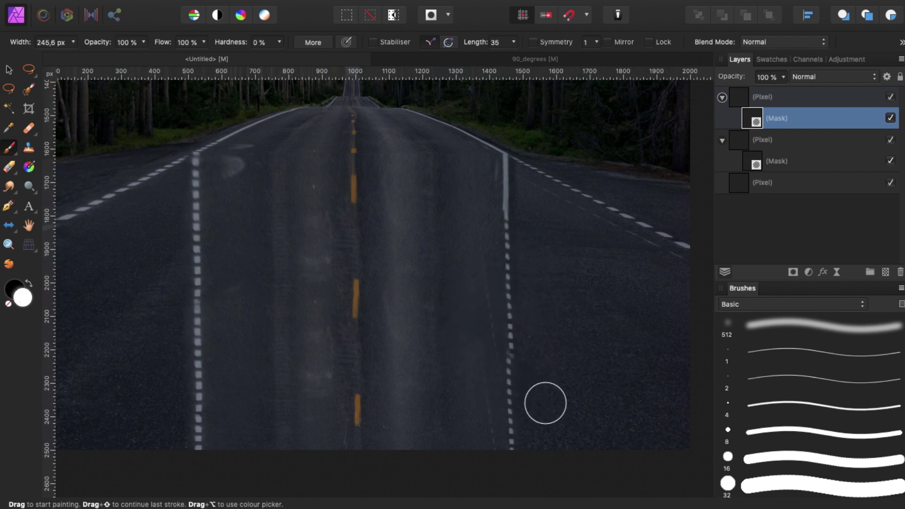
# Widen the duplicate road layer by about 12 px on its right side, keeping its left side in place
pyautogui.press('v')
pyautogui.moveTo(608, 362); pyautogui.dragTo(616, 360)
pyautogui.press('super+z')
pyautogui.click(785, 101)
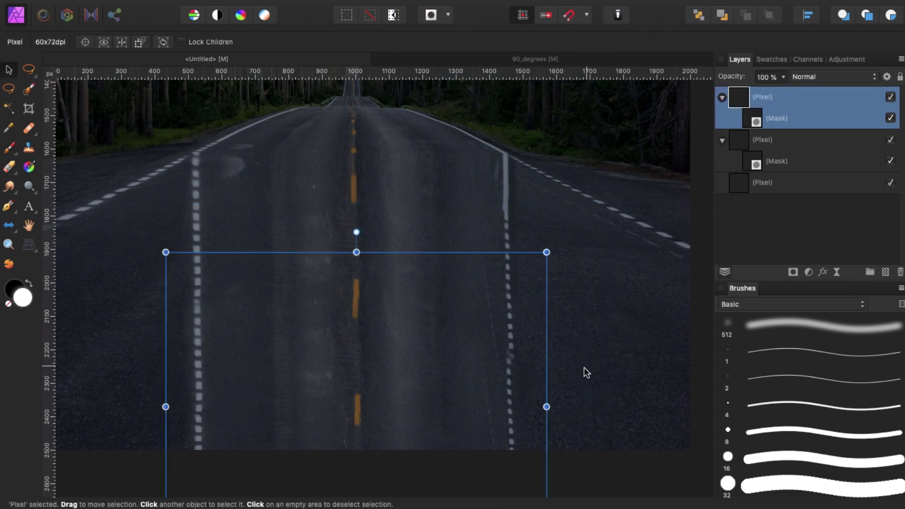
pyautogui.moveTo(547, 406); pyautogui.dragTo(551, 407)
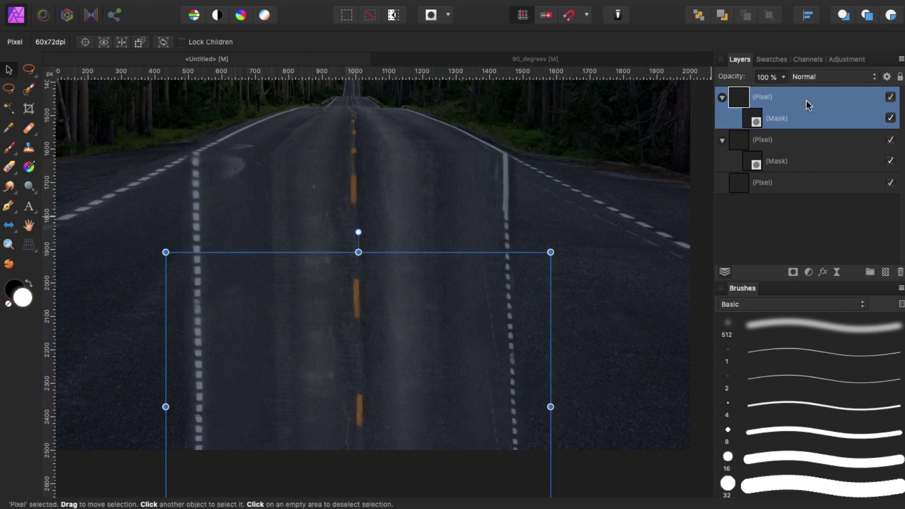
# Touch up the duplicate's mask with white and black so the right dashed line joins smoothly across the seam
pyautogui.click(755, 124)
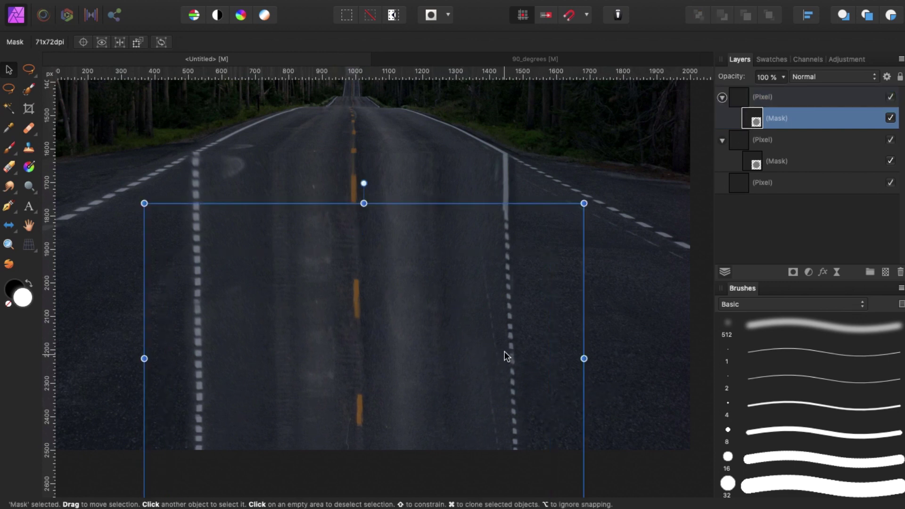
pyautogui.press('b')
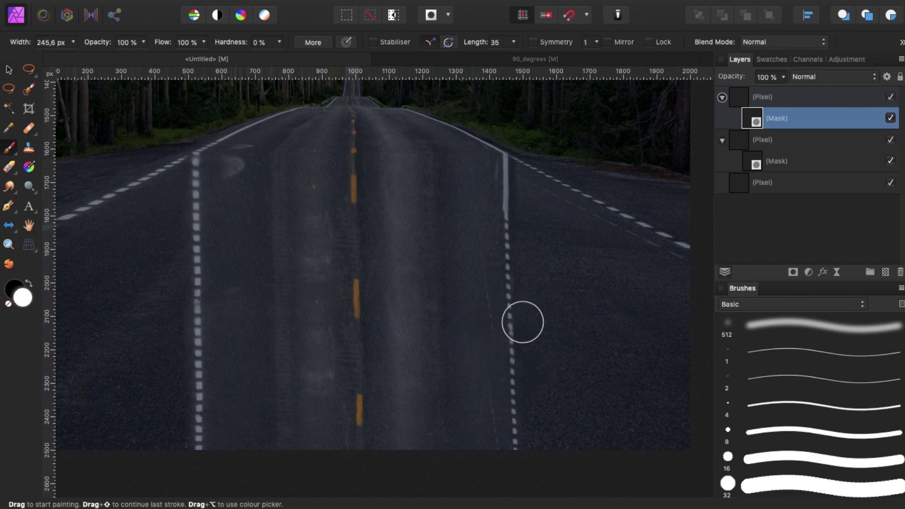
pyautogui.click(507, 312)
pyautogui.press('x')
pyautogui.moveTo(505, 311); pyautogui.dragTo(522, 318)
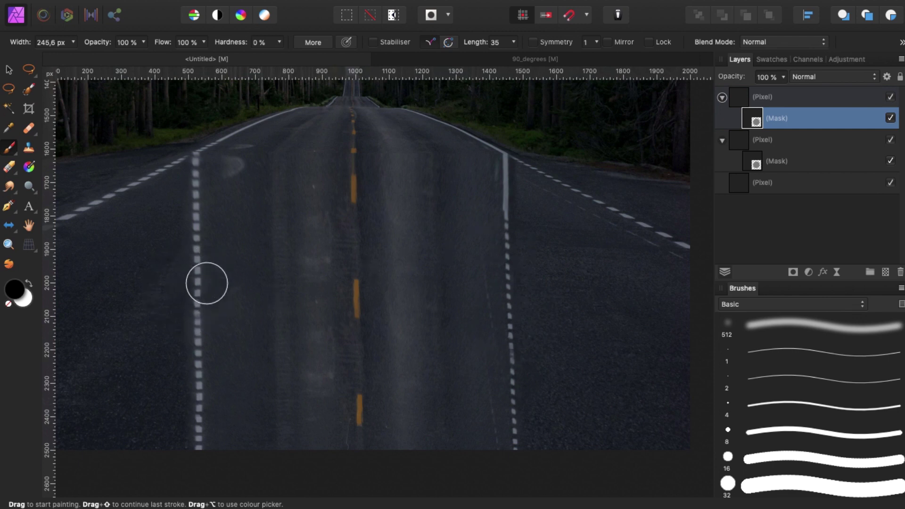
pyautogui.press('super+0')
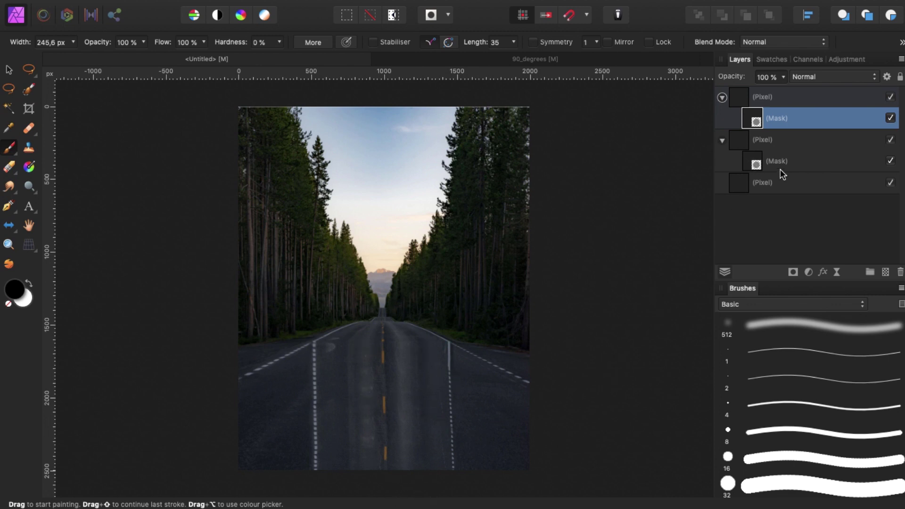
# Try to merge the duplicate road layer down into the road copy beneath it
pyautogui.click(768, 104)
pyautogui.rightClick(787, 102)
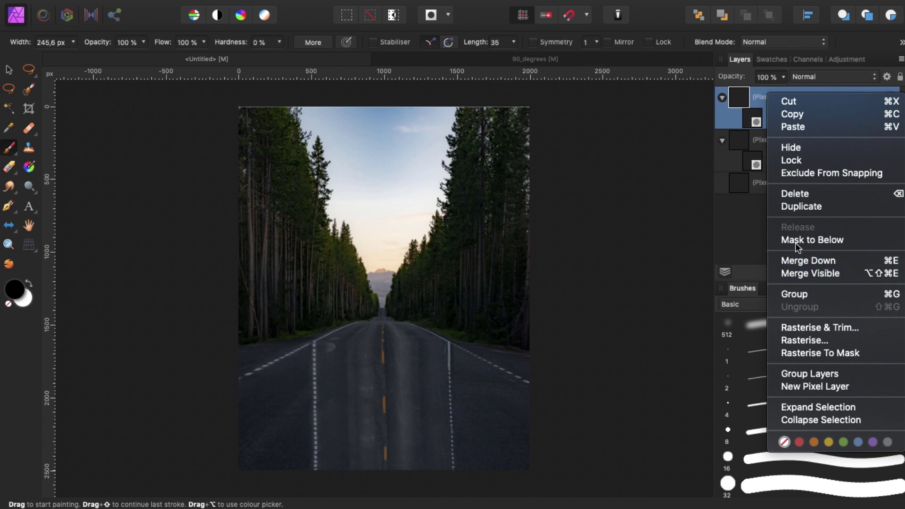
pyautogui.click(793, 259)
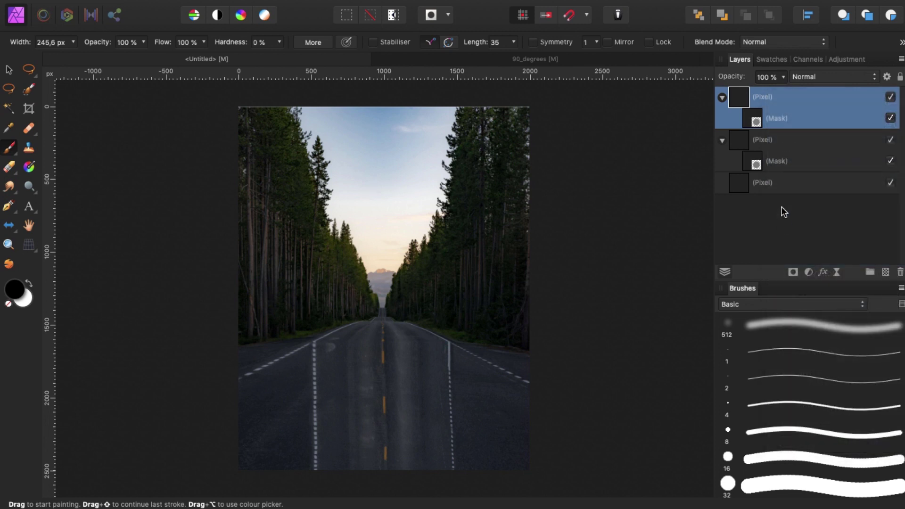
# Merge the masked duplicate road layer into the road copy beneath it, test-move the merged layer and undo that move
pyautogui.click(889, 97)
pyautogui.click(889, 96)
pyautogui.press('v')
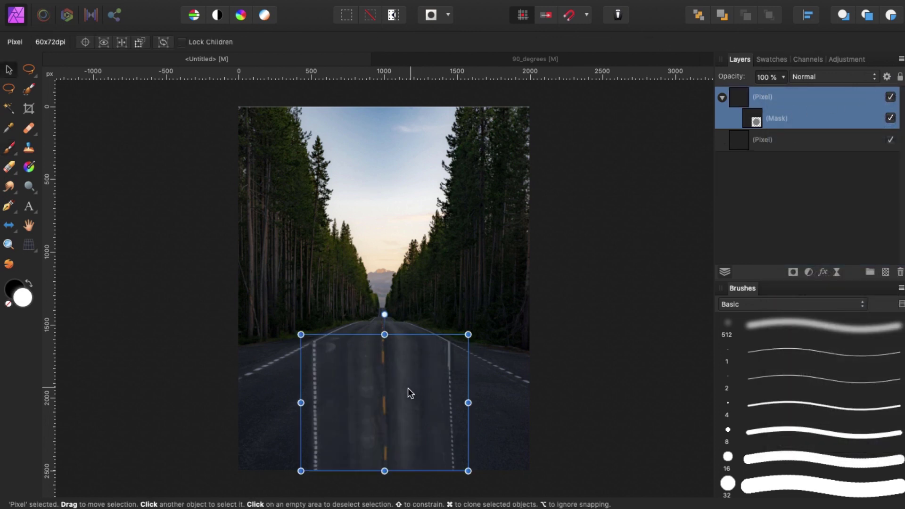
pyautogui.moveTo(409, 407)
pyautogui.mouseDown()
pyautogui.moveTo(433, 348)
pyautogui.moveTo(401, 392)
pyautogui.mouseUp()
pyautogui.press('super+z')
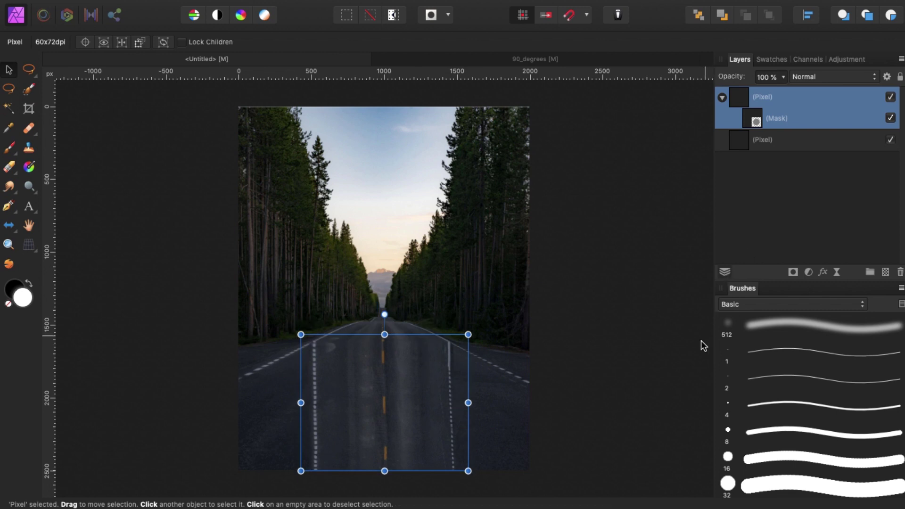
# Switch to Preview to copy the cliff photo and paste it above the road layers in the composite
pyautogui.click(682, 330)
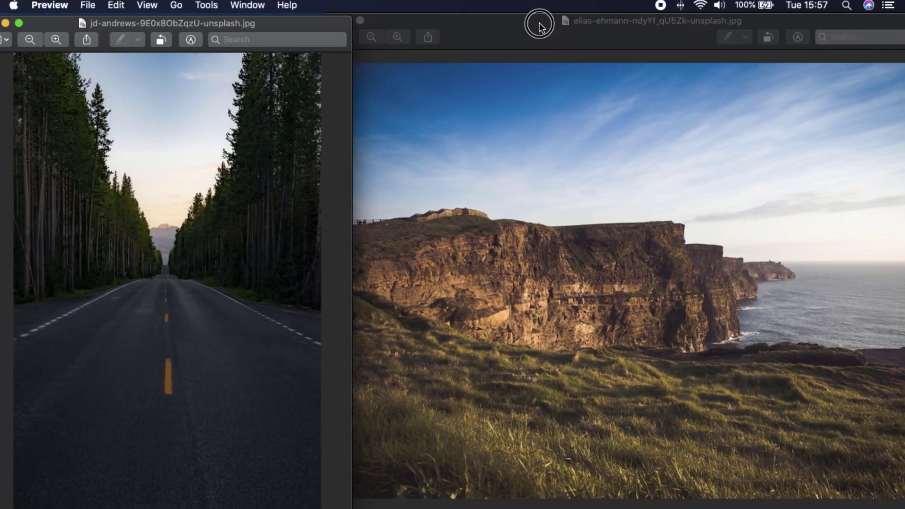
pyautogui.click(539, 27)
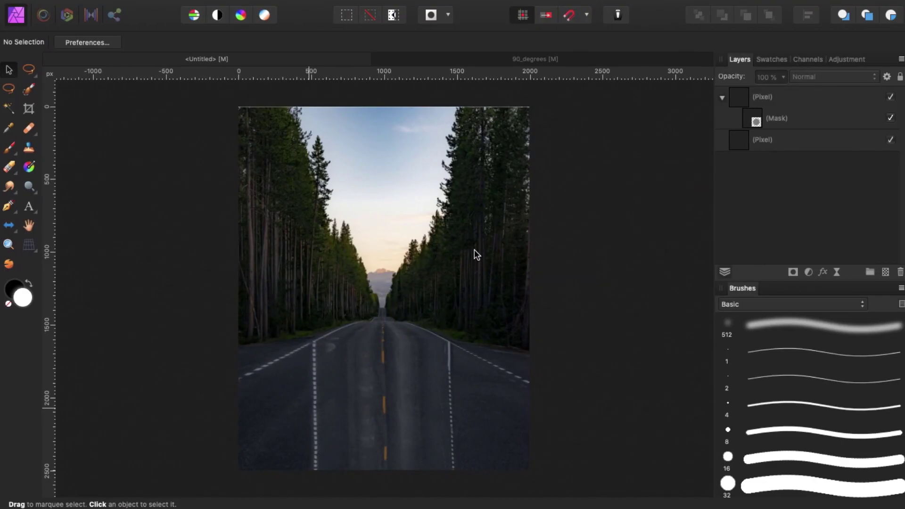
pyautogui.press('super+v')
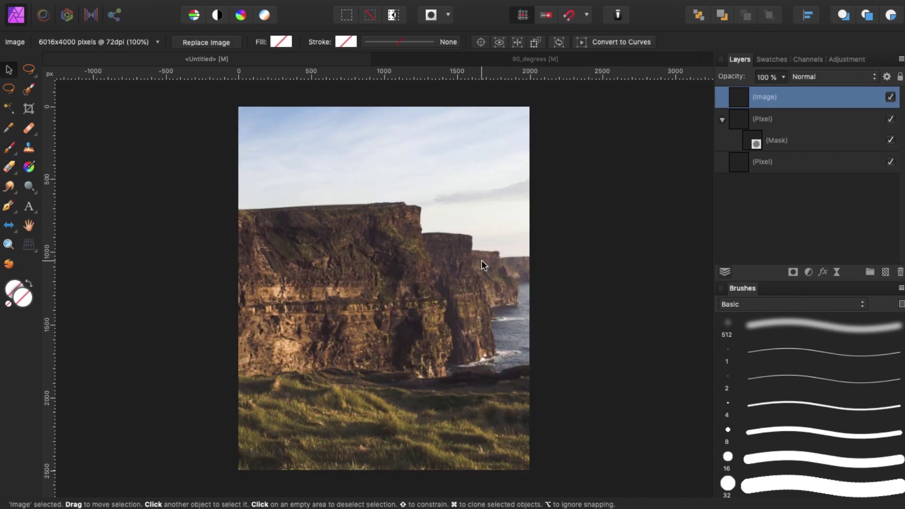
# Lower the cliff image's opacity to 42% and reposition the image so the cliff face overlays the road area
pyautogui.press('b')
pyautogui.moveTo(735, 80); pyautogui.dragTo(696, 84)
pyautogui.press('v')
pyautogui.moveTo(418, 272)
pyautogui.mouseDown()
pyautogui.moveTo(438, 360)
pyautogui.moveTo(487, 345)
pyautogui.moveTo(486, 282)
pyautogui.mouseUp()
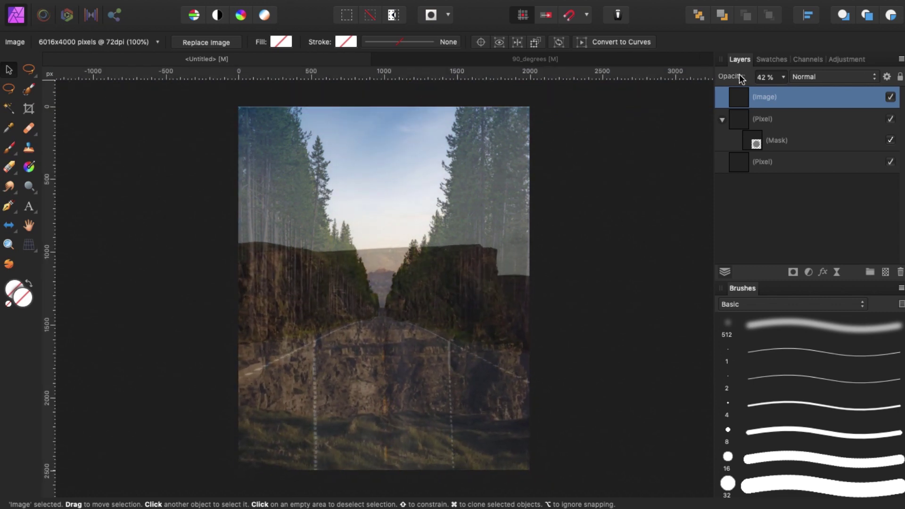
# Compare the cliff image at 11% opacity, restore it to 100% and move it beneath all the road layers
pyautogui.moveTo(740, 80); pyautogui.dragTo(718, 81)
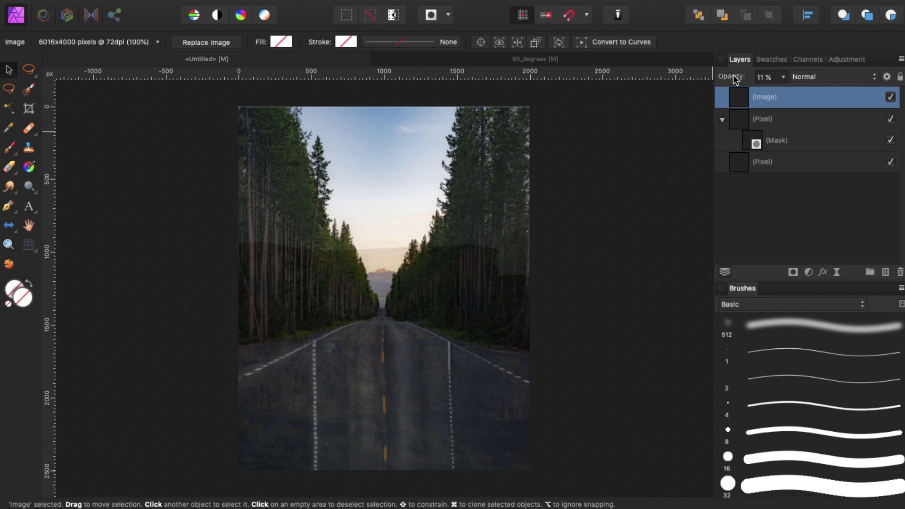
pyautogui.moveTo(733, 80); pyautogui.dragTo(794, 81)
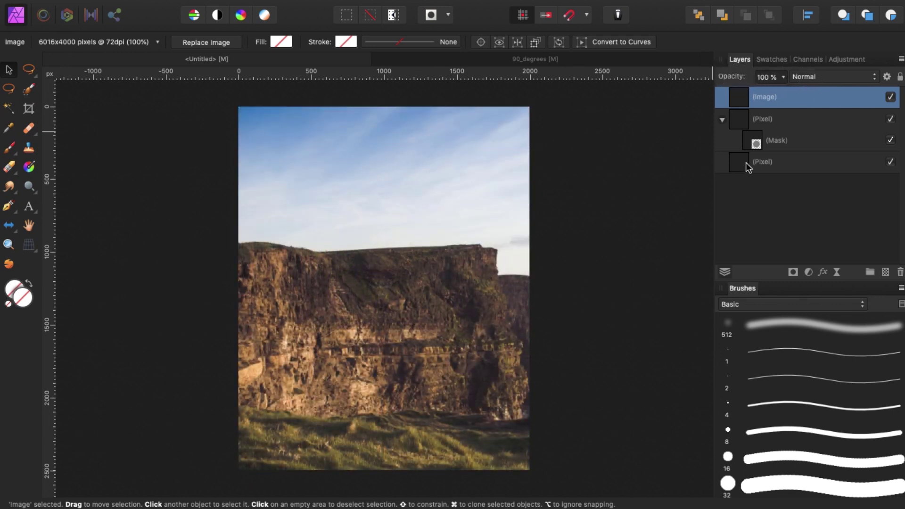
pyautogui.moveTo(766, 98); pyautogui.dragTo(744, 166)
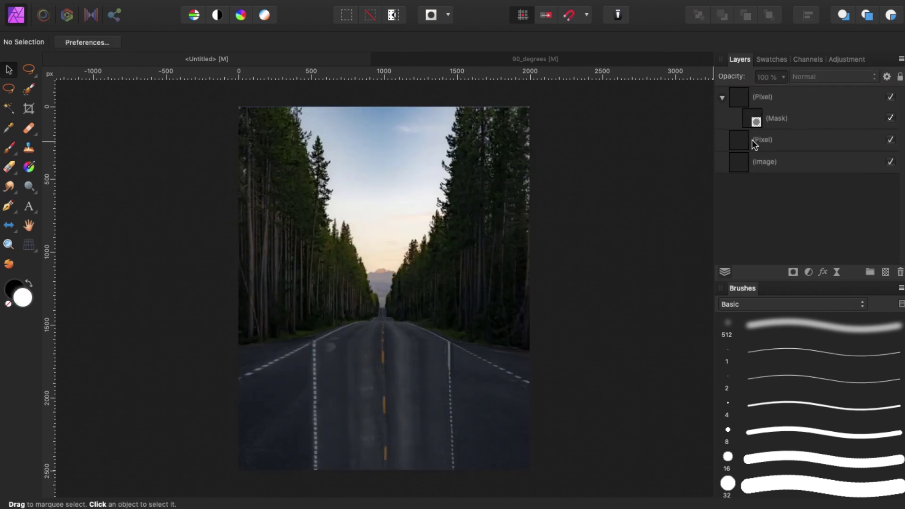
# Add a mask to the original full-size road layer just above the cliff image and select that mask
pyautogui.click(743, 143)
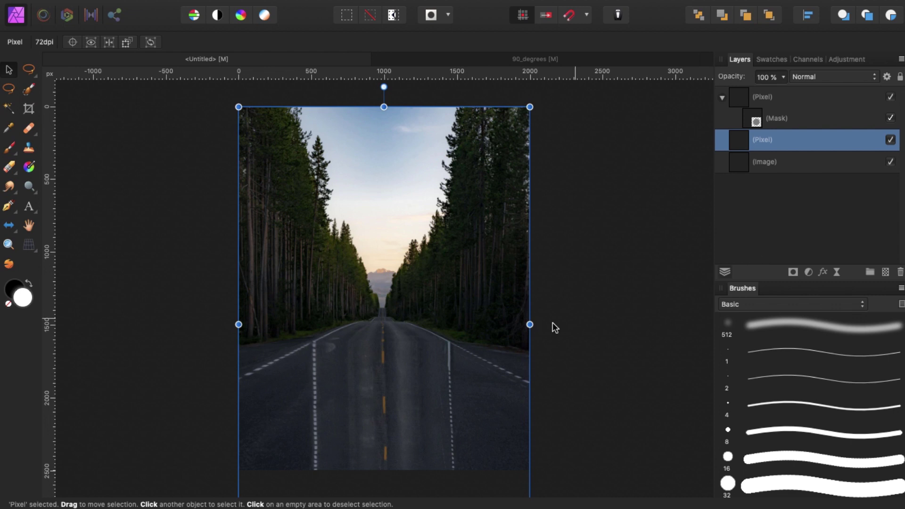
pyautogui.press('space')
pyautogui.moveTo(348, 273); pyautogui.dragTo(352, 196)
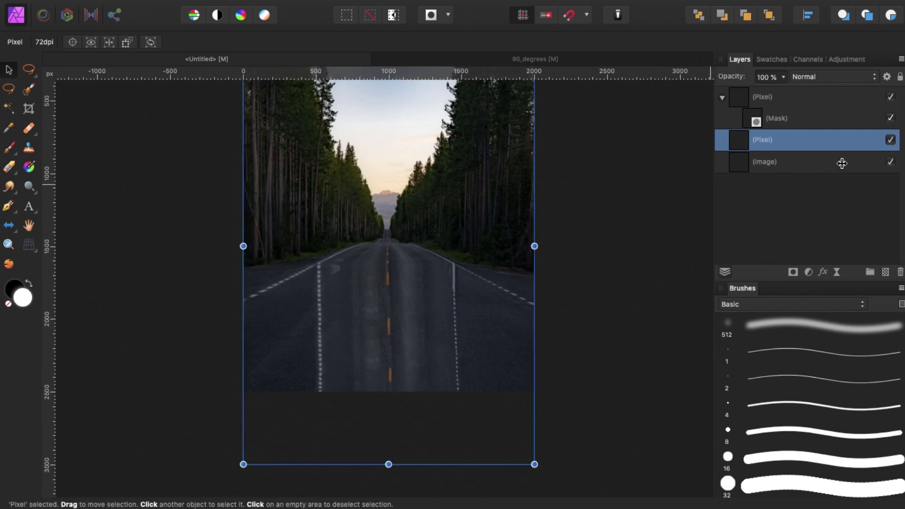
pyautogui.click(890, 142)
pyautogui.click(891, 142)
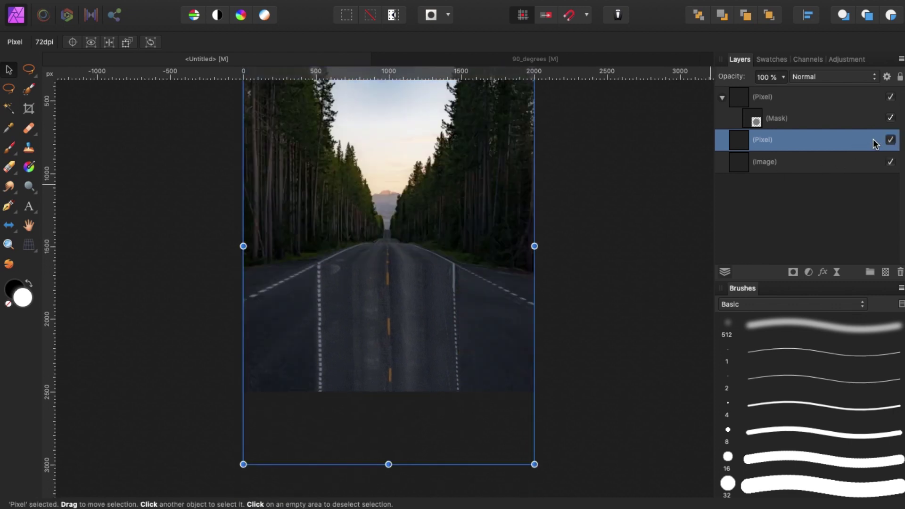
pyautogui.click(794, 272)
pyautogui.click(753, 160)
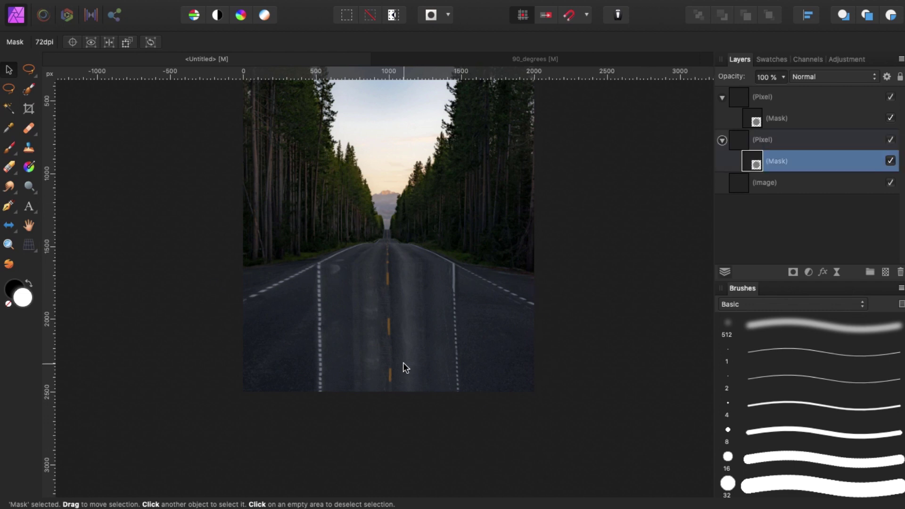
# Prepare a black paint brush 429.5 px wide with 70% hardness for the original road layer's mask
pyautogui.press('b')
pyautogui.press('x')
pyautogui.press(']')
pyautogui.press(']')
pyautogui.press(']')
pyautogui.press(']')
pyautogui.press('super+minus')
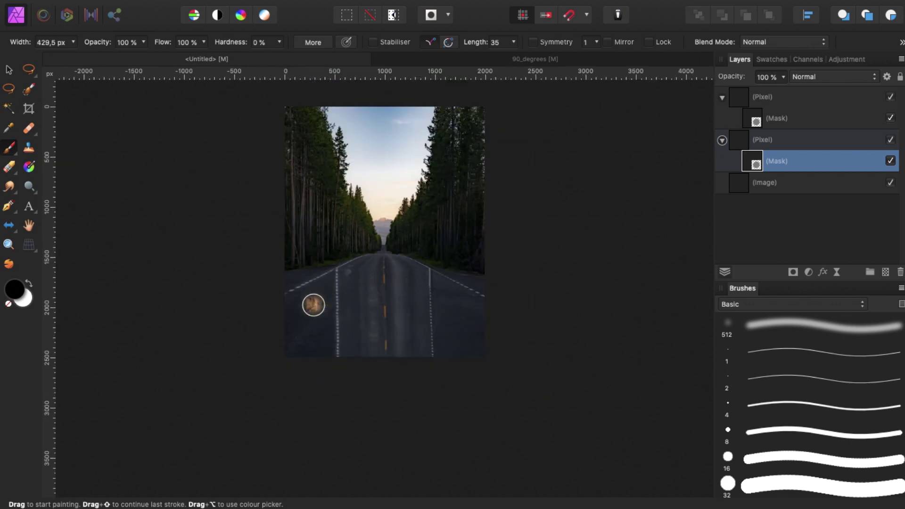
pyautogui.press('super+plus')
pyautogui.press('super+plus')
pyautogui.press('super+plus')
pyautogui.press('super+minus')
pyautogui.press('super+minus')
pyautogui.press('super+plus')
pyautogui.moveTo(345, 287); pyautogui.dragTo(444, 297)
pyautogui.moveTo(230, 45)
pyautogui.mouseDown()
pyautogui.moveTo(277, 54)
pyautogui.moveTo(234, 41)
pyautogui.mouseUp()
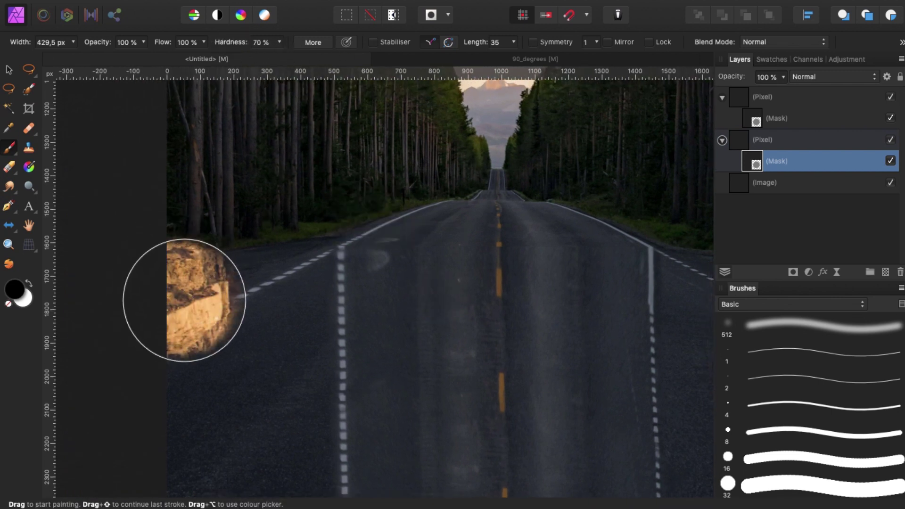
# Reduce the brush to 84.6 px and paint a black strip on the mask below the trees, up to the left dashed line
pyautogui.press('[')
pyautogui.press('[')
pyautogui.press('[')
pyautogui.press('[')
pyautogui.press('[')
pyautogui.press('[')
pyautogui.press('[')
pyautogui.press('[')
pyautogui.press('[')
pyautogui.press('[')
pyautogui.press('[')
pyautogui.press('[')
pyautogui.press('[')
pyautogui.press('[')
pyautogui.press('[')
pyautogui.press('[')
pyautogui.press('[')
pyautogui.press('[')
pyautogui.press('[')
pyautogui.press('[')
pyautogui.press('[')
pyautogui.moveTo(174, 270); pyautogui.dragTo(335, 261)
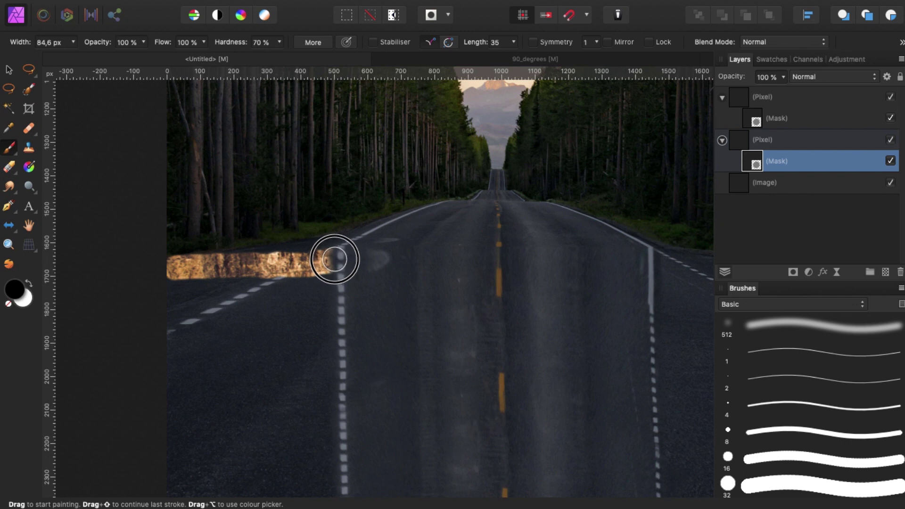
pyautogui.moveTo(334, 260)
pyautogui.mouseDown()
pyautogui.moveTo(256, 267)
pyautogui.moveTo(310, 263)
pyautogui.mouseUp()
# Widen the brush to 170.1 px and mask out more of the asphalt left of the left dashed line
pyautogui.press(']')
pyautogui.press(']')
pyautogui.press(']')
pyautogui.moveTo(182, 287)
pyautogui.mouseDown()
pyautogui.moveTo(167, 354)
pyautogui.moveTo(169, 495)
pyautogui.mouseUp()
pyautogui.click(234, 382)
pyautogui.moveTo(231, 394); pyautogui.dragTo(252, 314)
pyautogui.moveTo(204, 430)
pyautogui.mouseDown()
pyautogui.moveTo(228, 467)
pyautogui.moveTo(307, 479)
pyautogui.moveTo(210, 455)
pyautogui.moveTo(225, 249)
pyautogui.moveTo(273, 212)
pyautogui.moveTo(330, 210)
pyautogui.moveTo(259, 216)
pyautogui.moveTo(297, 250)
pyautogui.moveTo(95, 259)
pyautogui.mouseUp()
# Mask out the asphalt right of the road and, with the downward road copy hidden, the strip across its centre below the bend
pyautogui.click(478, 205)
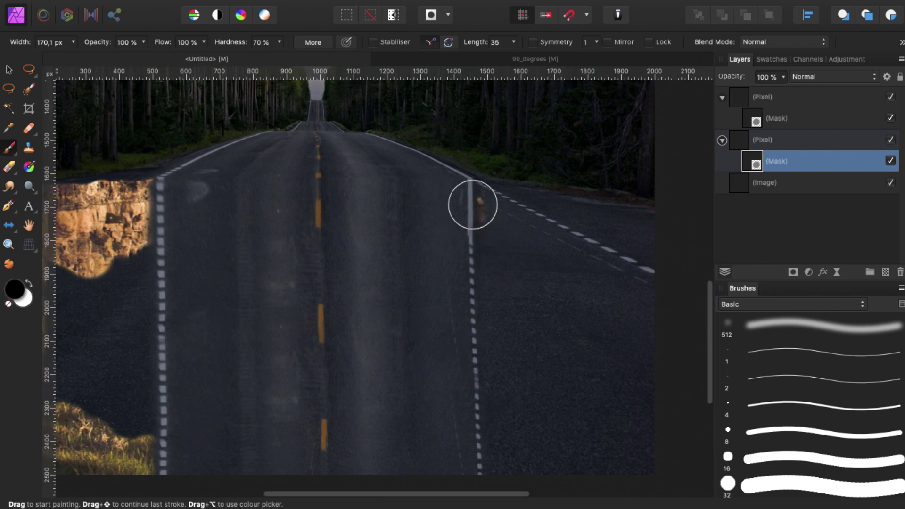
pyautogui.moveTo(474, 204)
pyautogui.mouseDown()
pyautogui.moveTo(667, 226)
pyautogui.moveTo(578, 214)
pyautogui.moveTo(620, 214)
pyautogui.moveTo(651, 258)
pyautogui.moveTo(638, 234)
pyautogui.moveTo(510, 226)
pyautogui.moveTo(496, 235)
pyautogui.moveTo(570, 244)
pyautogui.moveTo(572, 256)
pyautogui.mouseUp()
pyautogui.press('space')
pyautogui.moveTo(519, 217); pyautogui.dragTo(536, 205)
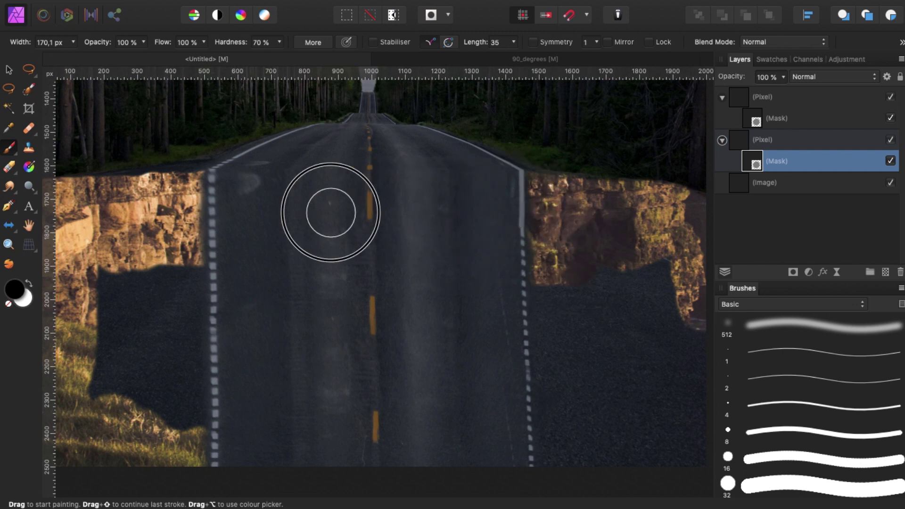
pyautogui.click(891, 97)
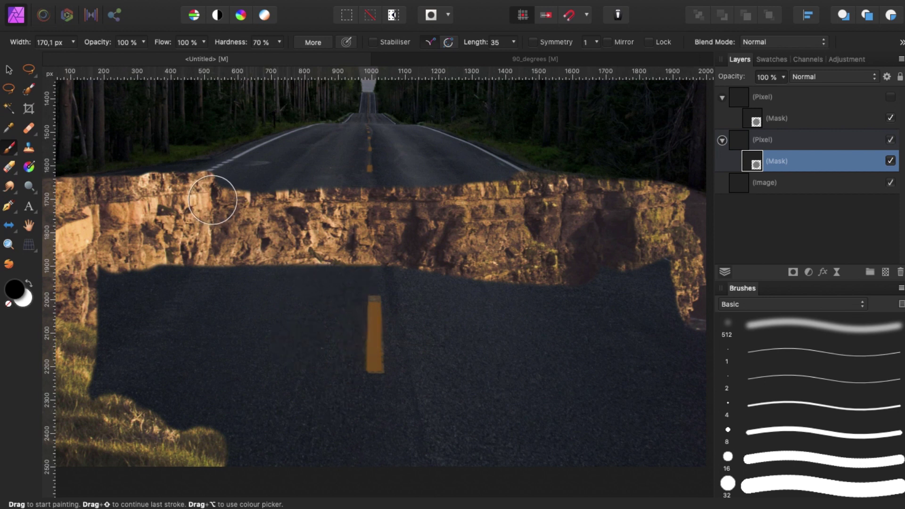
pyautogui.keyDown('shift'); pyautogui.click(515, 203); pyautogui.keyUp('shift')
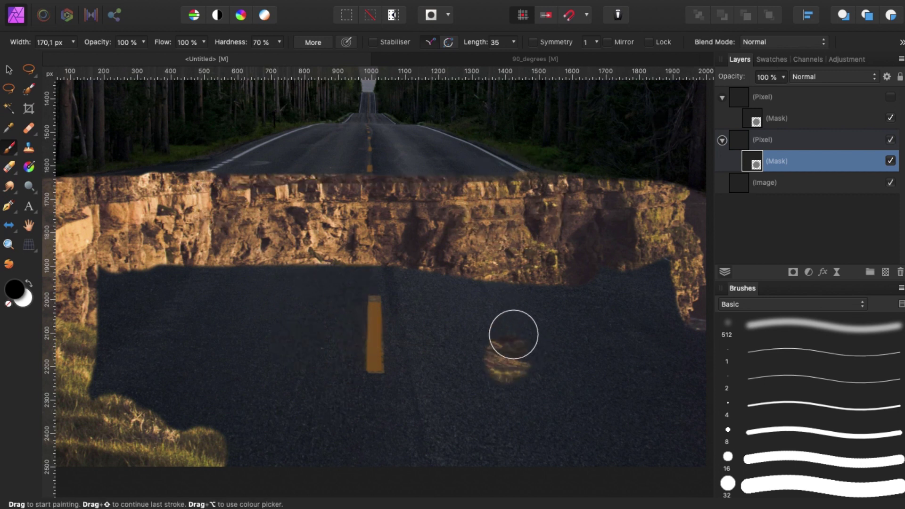
# Select the remaining lower asphalt with a rectangle, fill the mask there with the secondary colour, and show the downward road copy again
pyautogui.press('m')
pyautogui.press('super+minus')
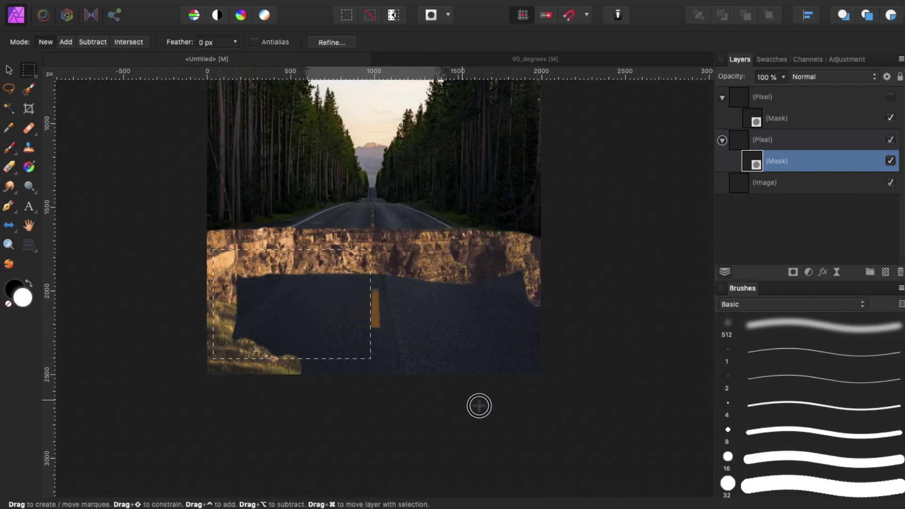
pyautogui.moveTo(506, 415); pyautogui.dragTo(592, 457)
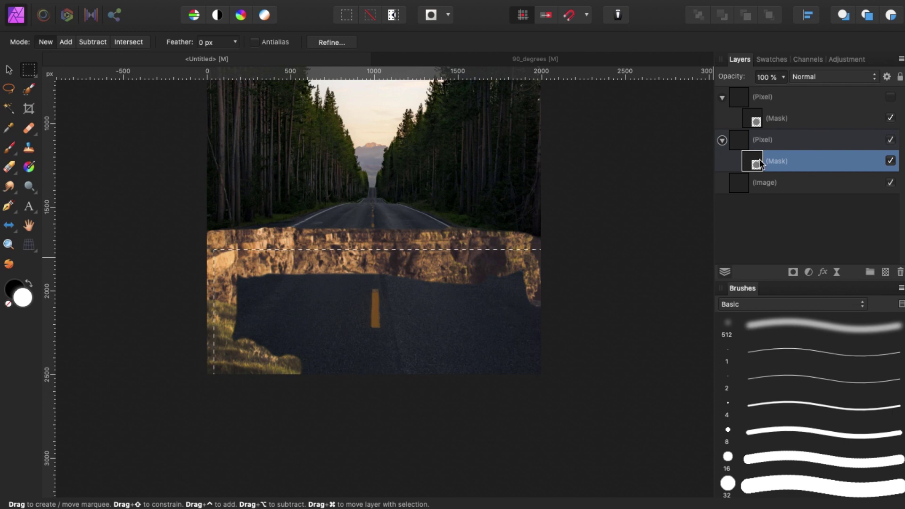
pyautogui.hotkey('shift', 'F5')
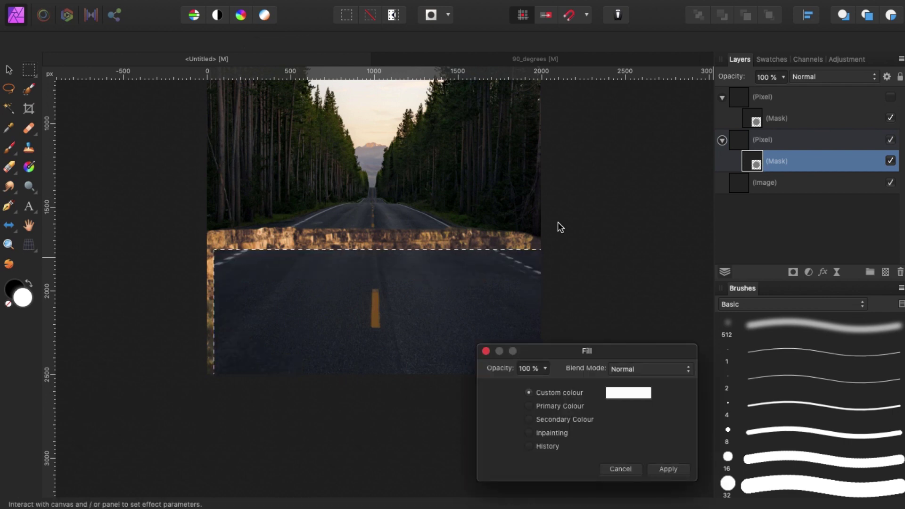
pyautogui.click(537, 419)
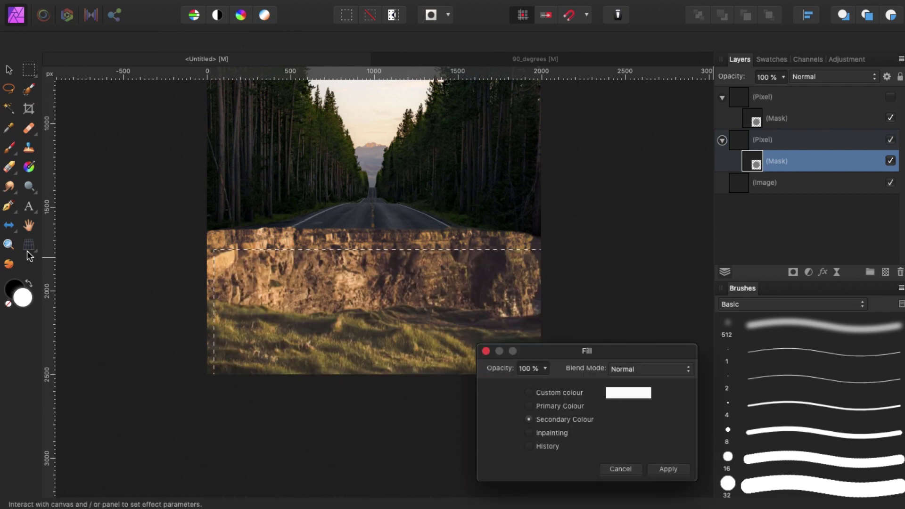
pyautogui.click(665, 468)
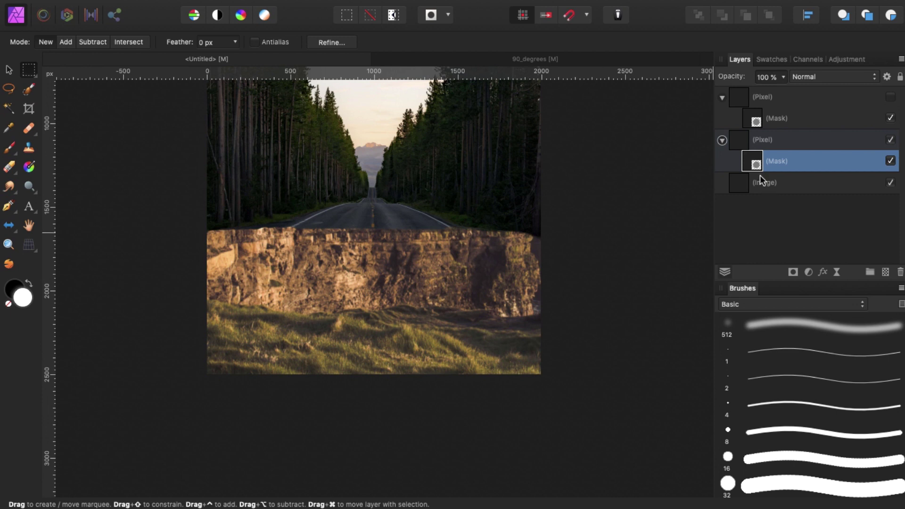
pyautogui.click(890, 97)
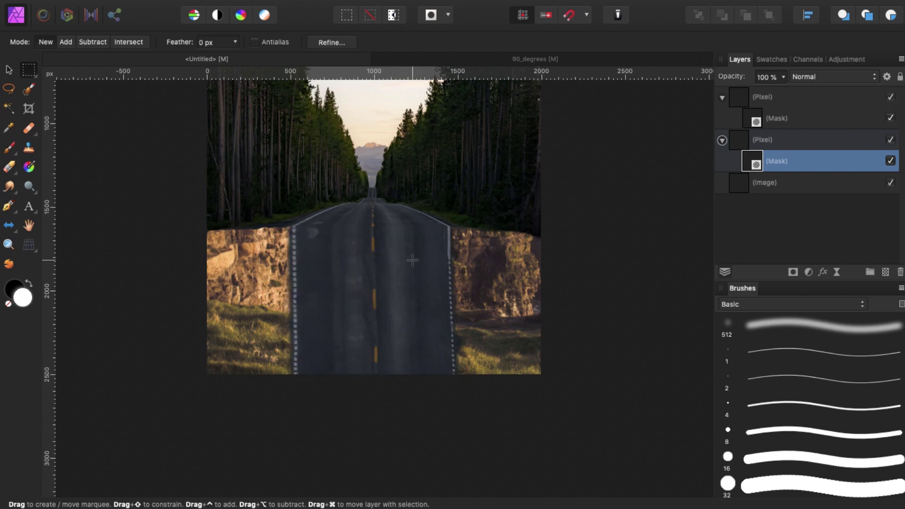
# Reposition the cliff image so bare rock instead of grass fills both sides of the downward road
pyautogui.click(784, 144)
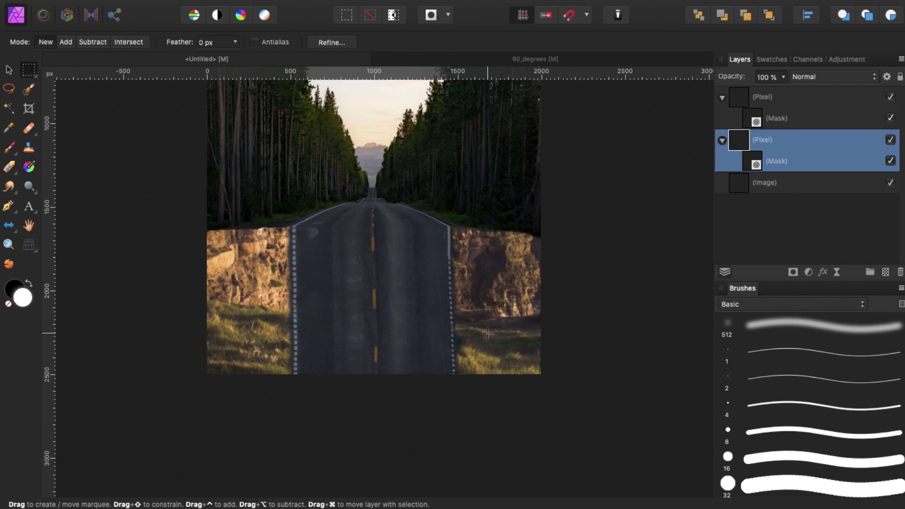
pyautogui.click(761, 184)
pyautogui.press('v')
pyautogui.moveTo(470, 348)
pyautogui.mouseDown()
pyautogui.moveTo(481, 323)
pyautogui.moveTo(471, 332)
pyautogui.mouseUp()
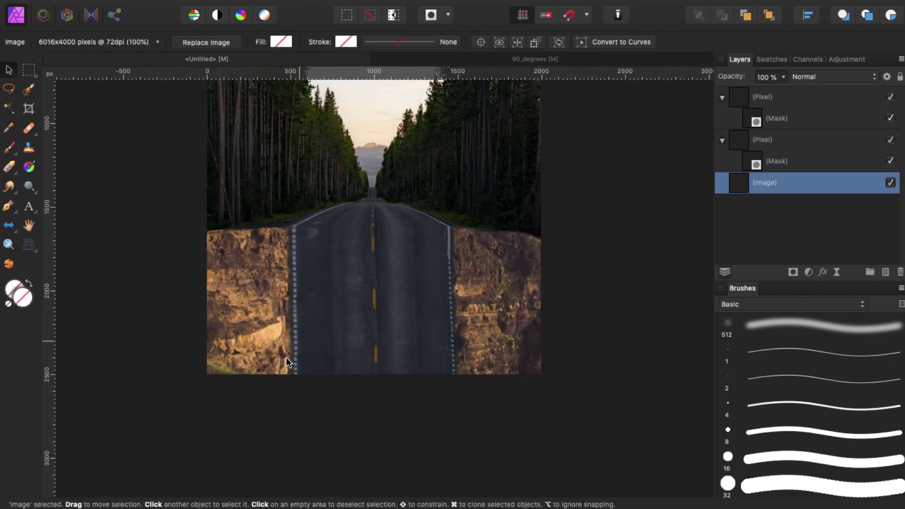
pyautogui.moveTo(247, 318); pyautogui.dragTo(277, 335)
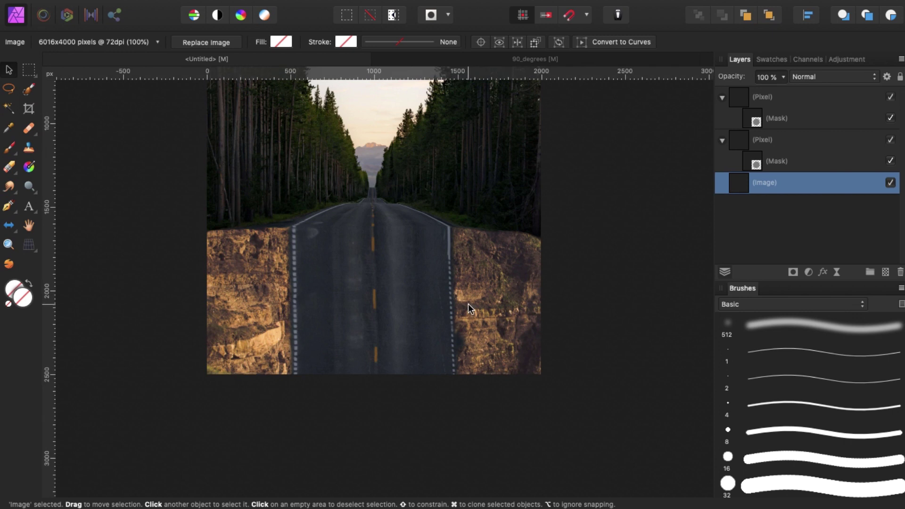
pyautogui.moveTo(468, 304); pyautogui.dragTo(502, 318)
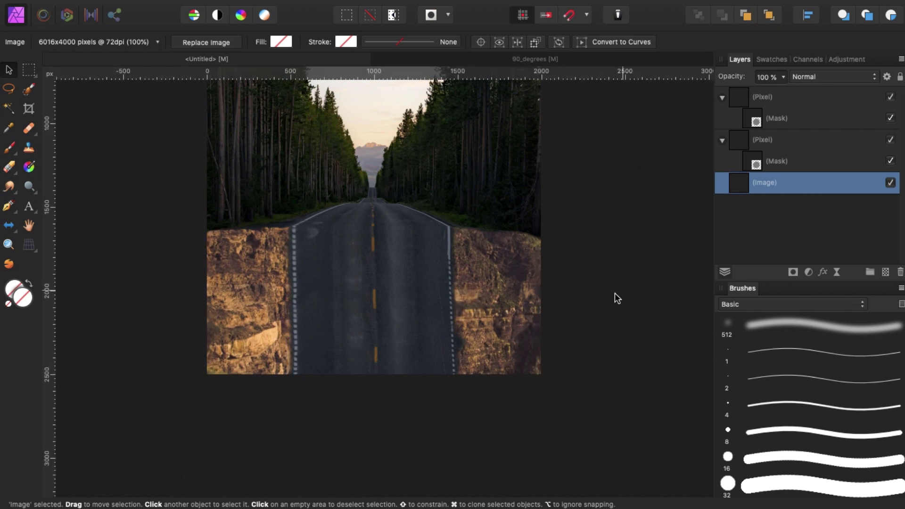
# Flip the cliff image horizontally and move it back behind the road so rock covers both sides
pyautogui.rightClick(521, 320)
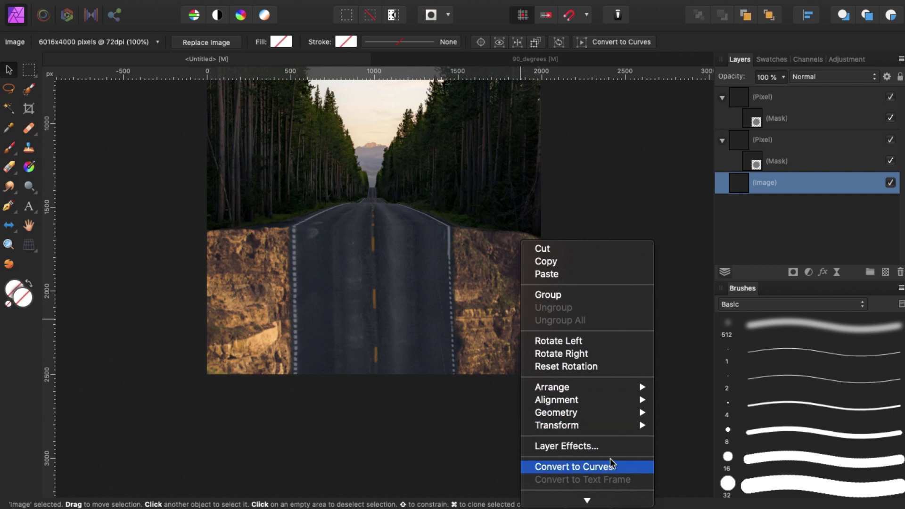
pyautogui.moveTo(621, 430)
pyautogui.click(675, 460)
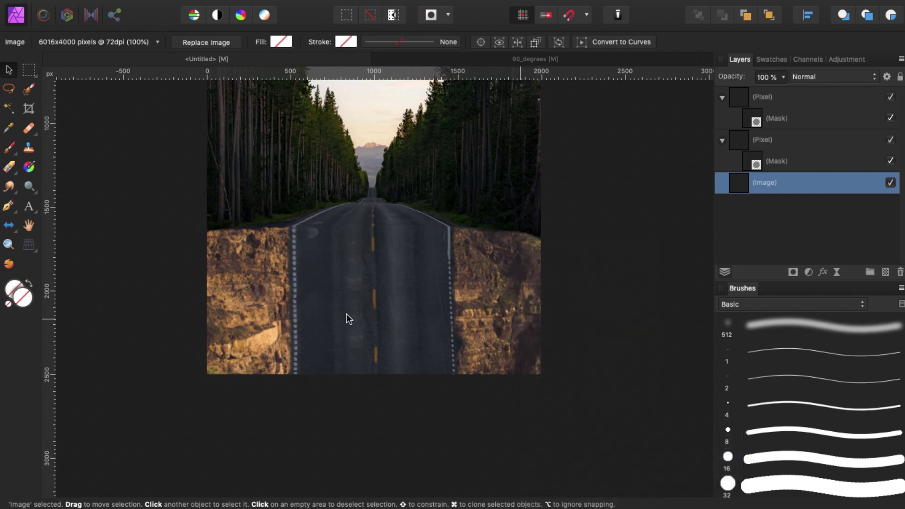
pyautogui.moveTo(433, 320); pyautogui.dragTo(215, 314)
pyautogui.moveTo(381, 339); pyautogui.dragTo(490, 353)
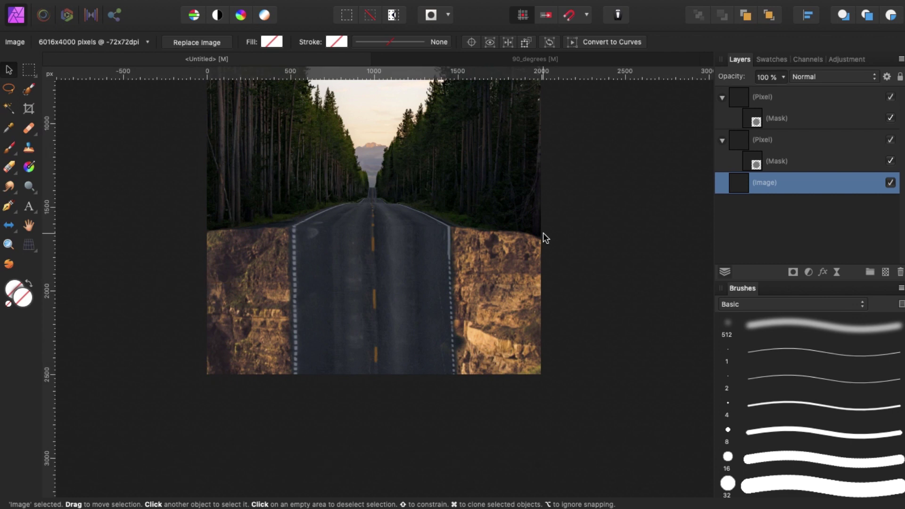
# On the downward road copy's mask, paint out the dark smudge spilling onto the rock beside its lower right edge
pyautogui.press('super+plus')
pyautogui.press('super+plus')
pyautogui.press('space')
pyautogui.moveTo(488, 412); pyautogui.dragTo(408, 291)
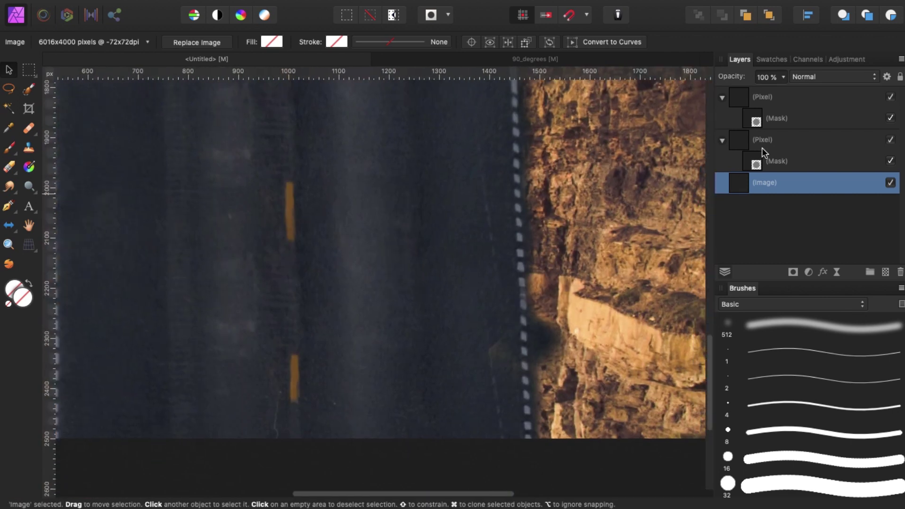
pyautogui.click(756, 165)
pyautogui.press('b')
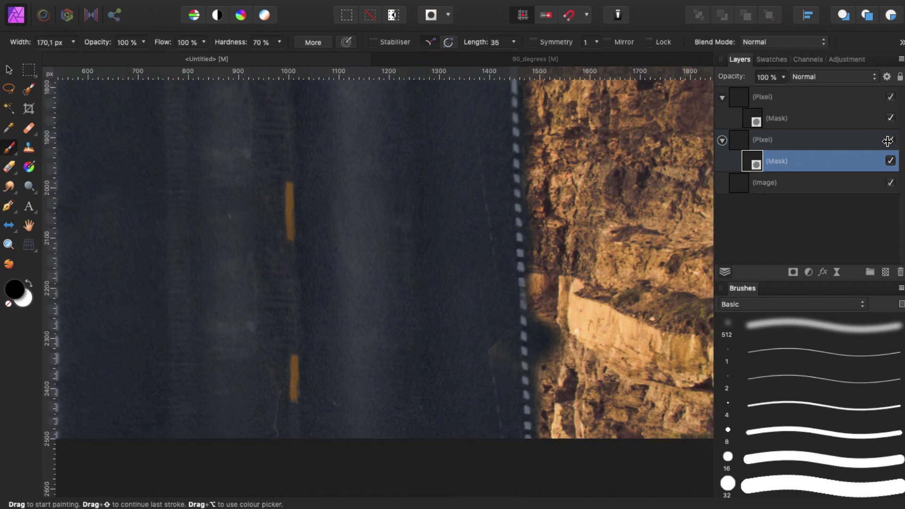
pyautogui.click(741, 111)
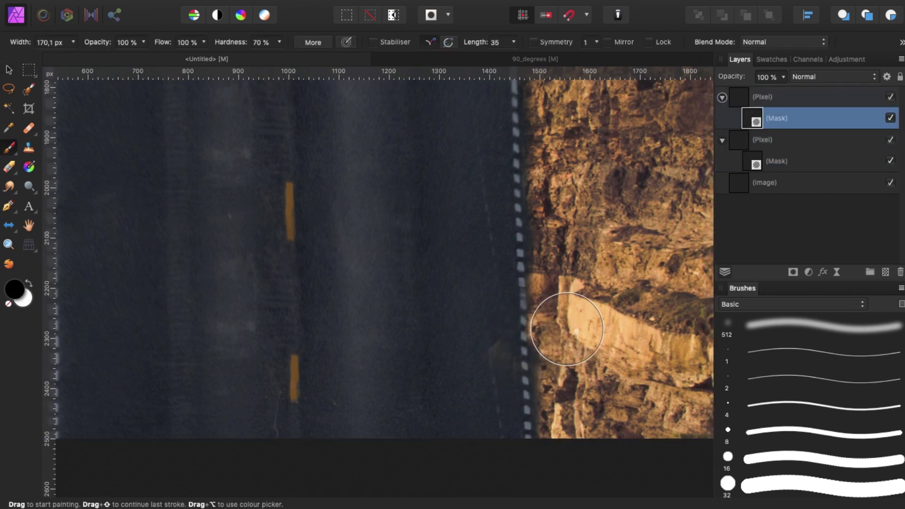
pyautogui.press('[')
pyautogui.press('[')
pyautogui.moveTo(554, 310)
pyautogui.mouseDown()
pyautogui.moveTo(554, 388)
pyautogui.moveTo(571, 355)
pyautogui.mouseUp()
pyautogui.press('super+0')
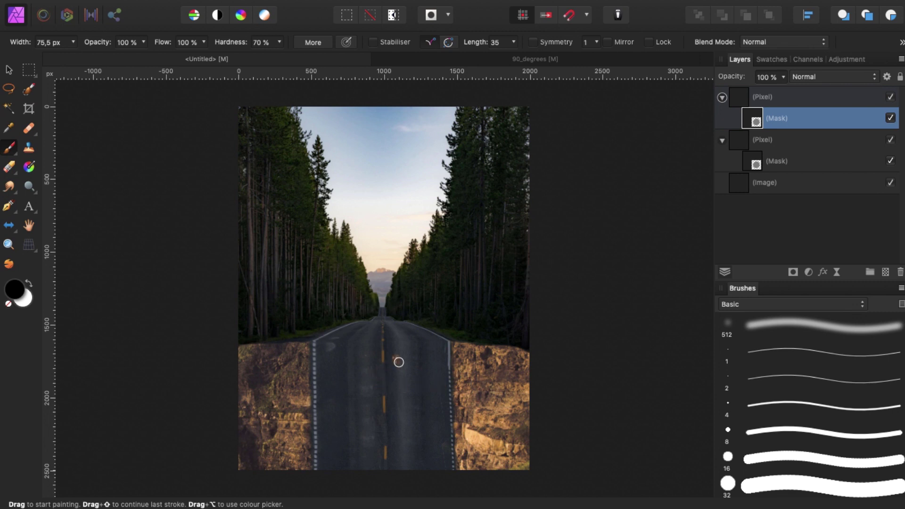
# Put the masked downward road copy into a group and add a separate mask to that group
pyautogui.click(767, 98)
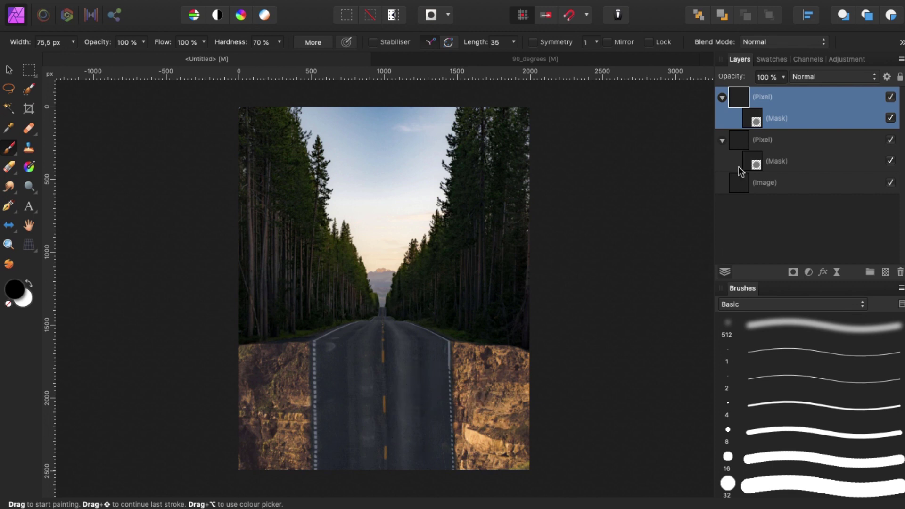
pyautogui.click(723, 98)
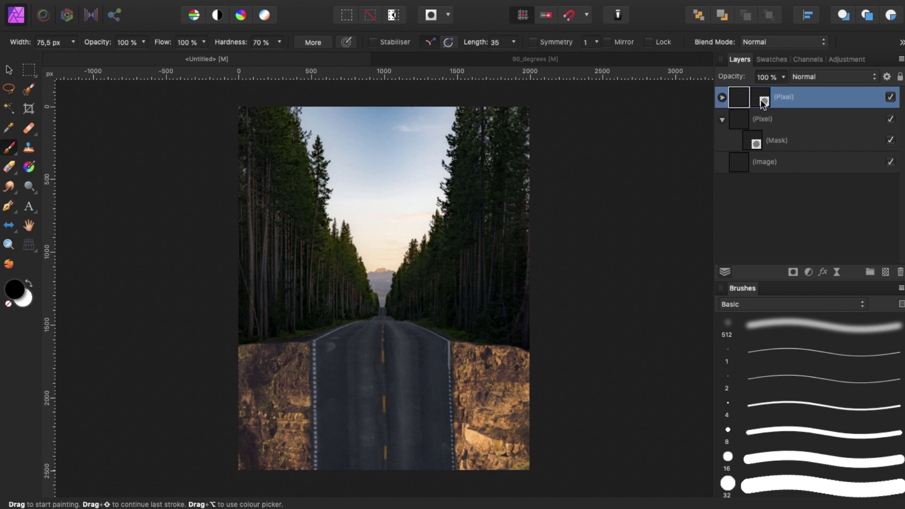
pyautogui.press('super+g')
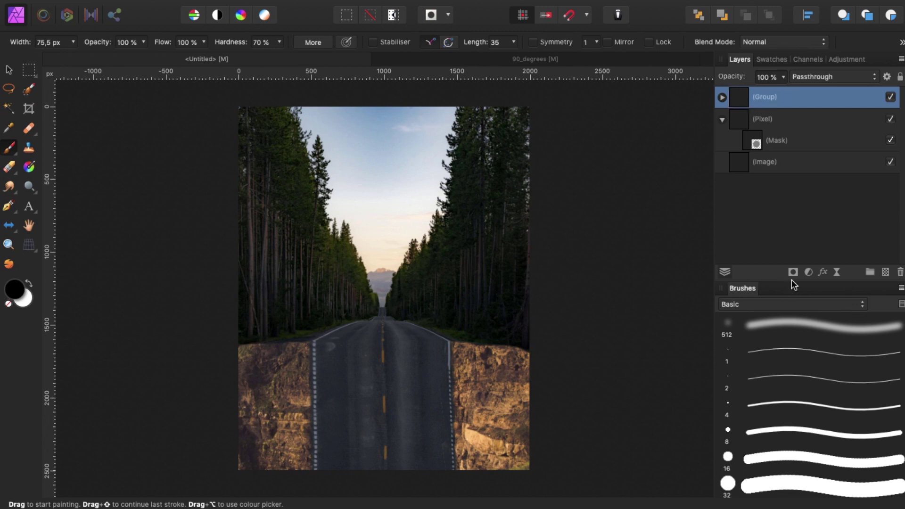
pyautogui.click(792, 272)
pyautogui.click(755, 123)
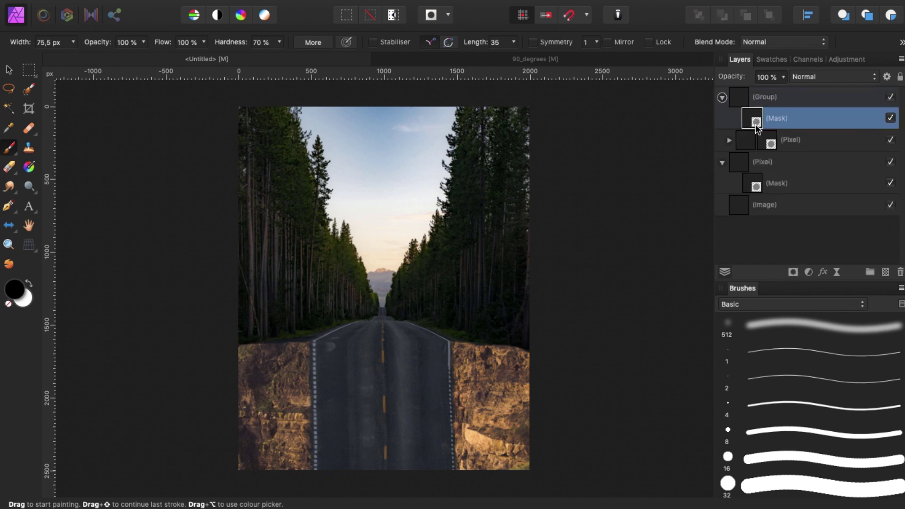
pyautogui.click(770, 145)
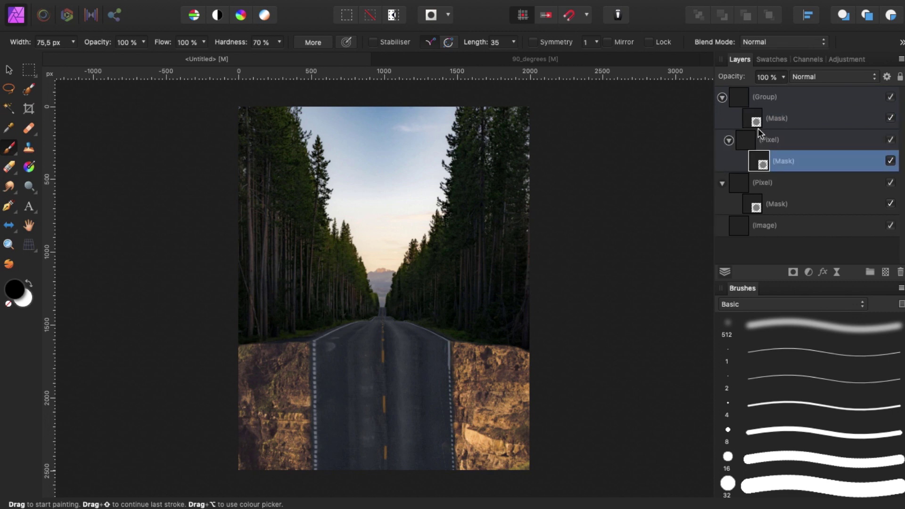
pyautogui.click(757, 126)
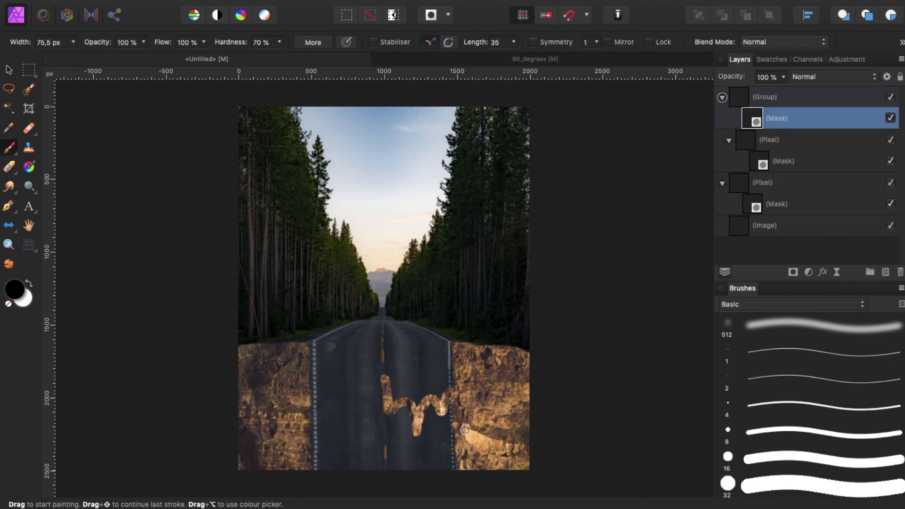
pyautogui.click(888, 119)
pyautogui.click(888, 119)
pyautogui.click(887, 121)
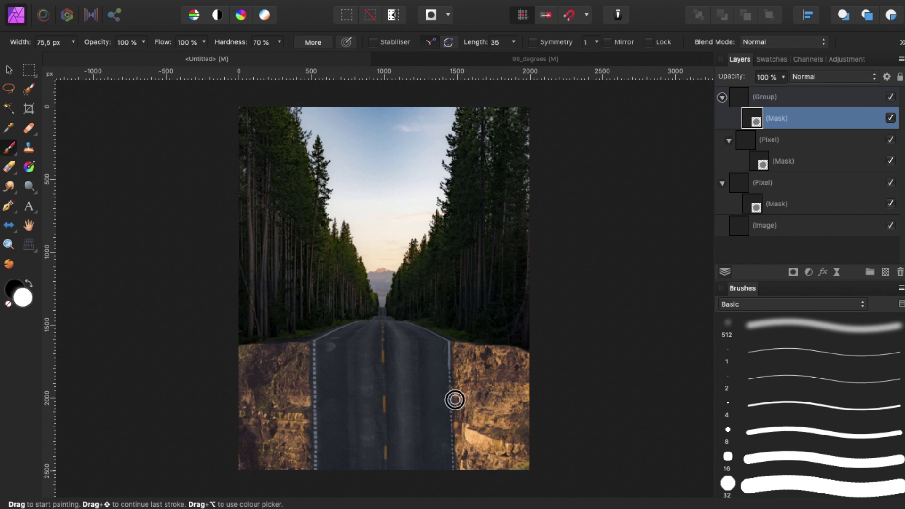
# Choose the first 300 px brush of the Texture category and make black the painting colour for the group mask
pyautogui.click(757, 302)
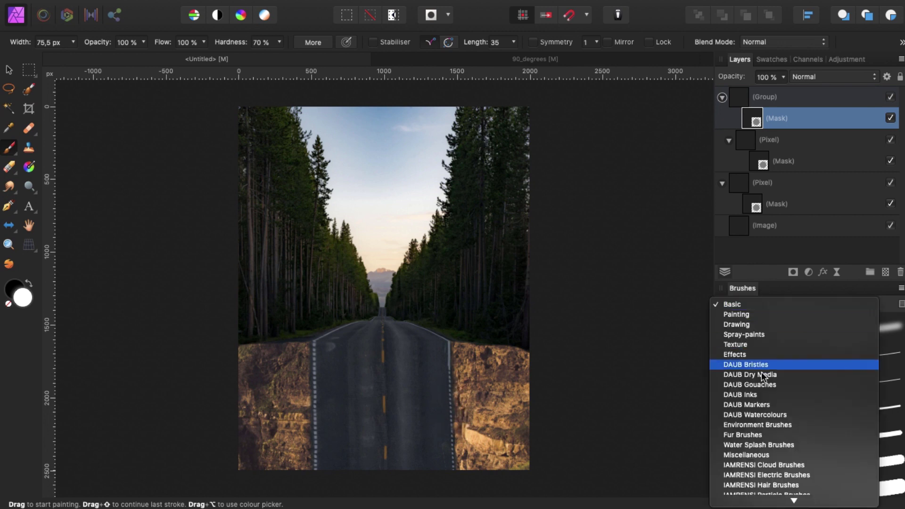
pyautogui.click(758, 344)
pyautogui.press('super+plus')
pyautogui.press('super+plus')
pyautogui.press('super+plus')
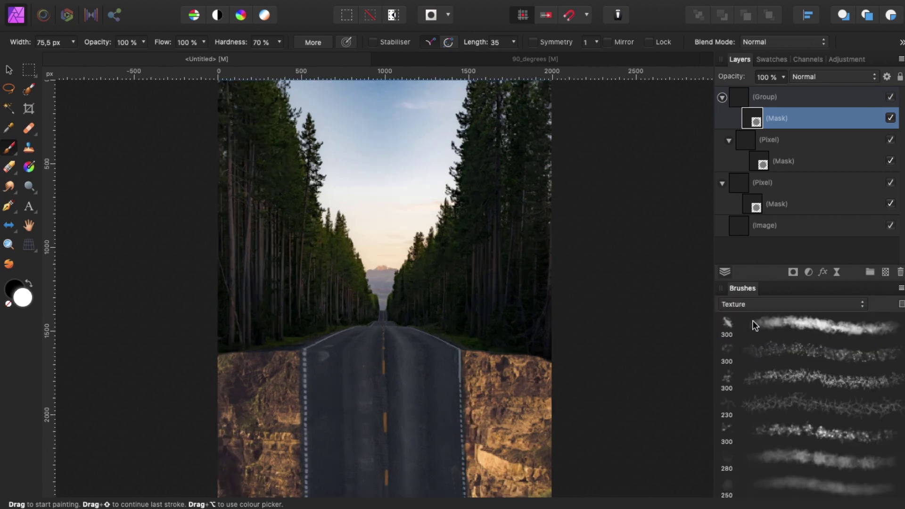
pyautogui.press('space')
pyautogui.moveTo(456, 355); pyautogui.dragTo(459, 328)
pyautogui.scroll(-10, 454, 292)
pyautogui.click(794, 324)
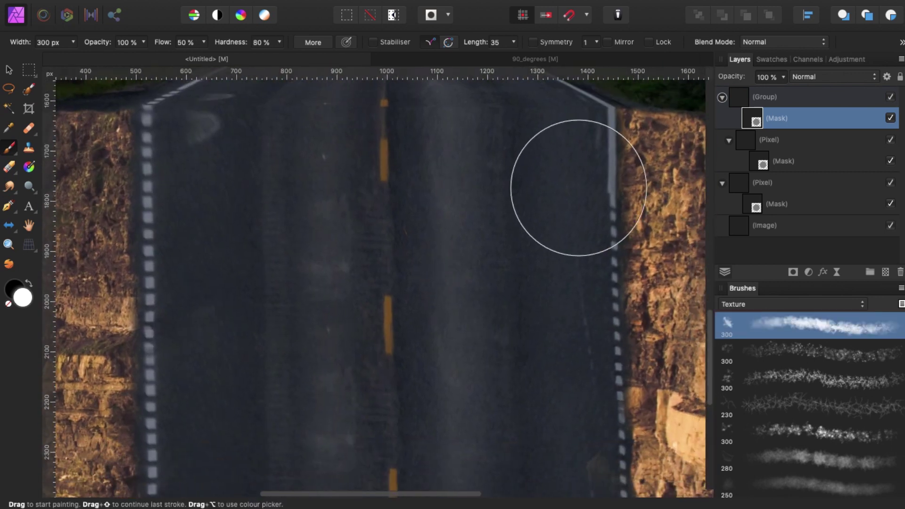
pyautogui.press('x')
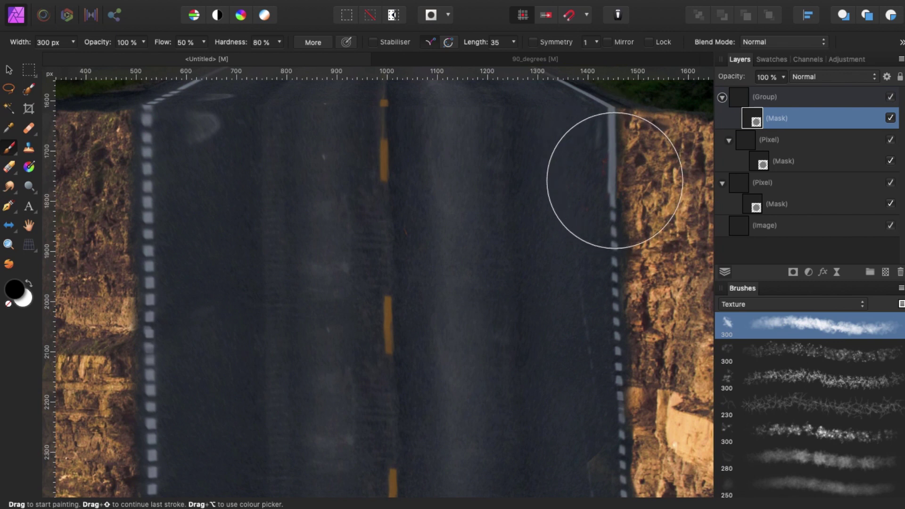
# Paint black on the group mask with a textured brush about 113 px wide to roughen the road's right edge down to the bottom
pyautogui.moveTo(608, 178)
pyautogui.mouseDown()
pyautogui.moveTo(616, 153)
pyautogui.moveTo(611, 230)
pyautogui.moveTo(616, 191)
pyautogui.mouseUp()
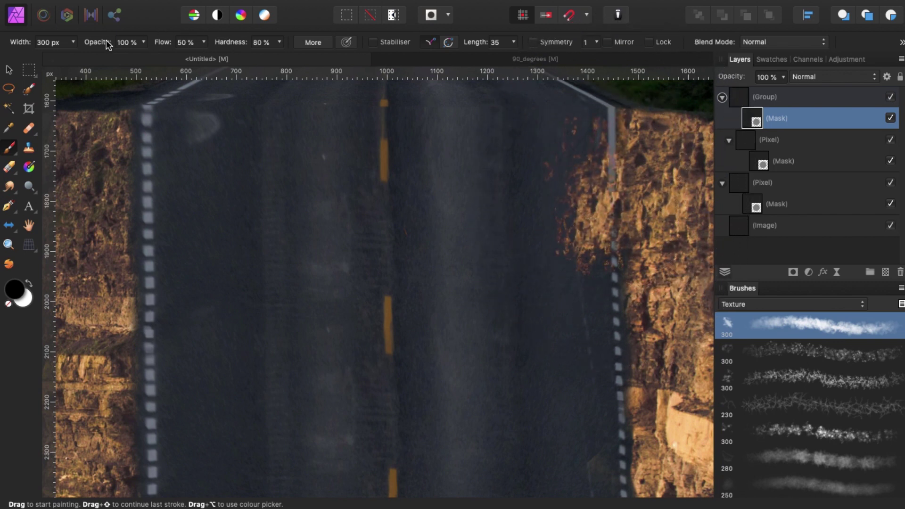
pyautogui.press('super+z')
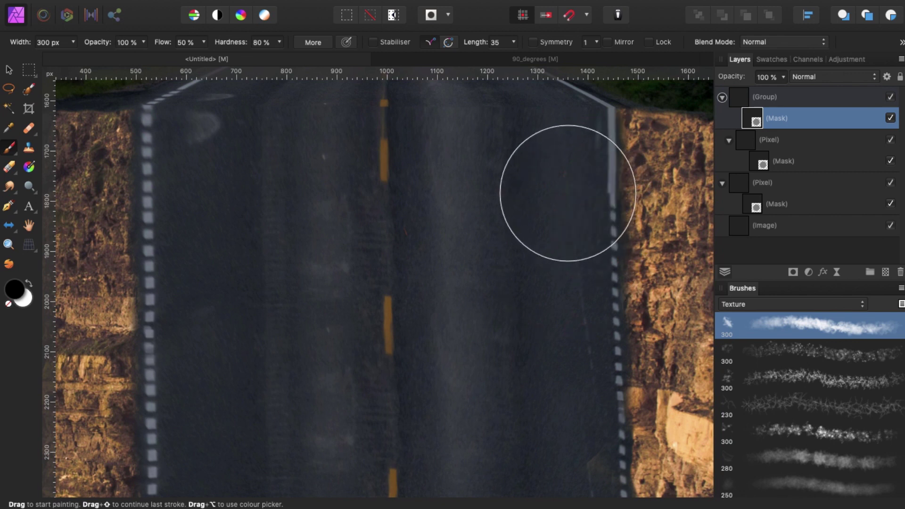
pyautogui.press('[')
pyautogui.press('[')
pyautogui.moveTo(613, 128)
pyautogui.mouseDown()
pyautogui.moveTo(614, 238)
pyautogui.moveTo(617, 109)
pyautogui.moveTo(629, 170)
pyautogui.moveTo(626, 150)
pyautogui.moveTo(611, 294)
pyautogui.moveTo(634, 343)
pyautogui.moveTo(630, 372)
pyautogui.moveTo(637, 291)
pyautogui.moveTo(630, 341)
pyautogui.moveTo(651, 392)
pyautogui.mouseUp()
pyautogui.scroll(-5, 652, 392)
pyautogui.moveTo(638, 262)
pyautogui.mouseDown()
pyautogui.moveTo(619, 330)
pyautogui.moveTo(630, 349)
pyautogui.moveTo(619, 395)
pyautogui.moveTo(591, 449)
pyautogui.moveTo(615, 457)
pyautogui.moveTo(630, 411)
pyautogui.moveTo(613, 395)
pyautogui.moveTo(629, 342)
pyautogui.moveTo(605, 356)
pyautogui.moveTo(625, 210)
pyautogui.mouseUp()
pyautogui.scroll(5, 618, 178)
# Paint white on the group mask to bring back some asphalt along the upper part of the road's right edge
pyautogui.press('x')
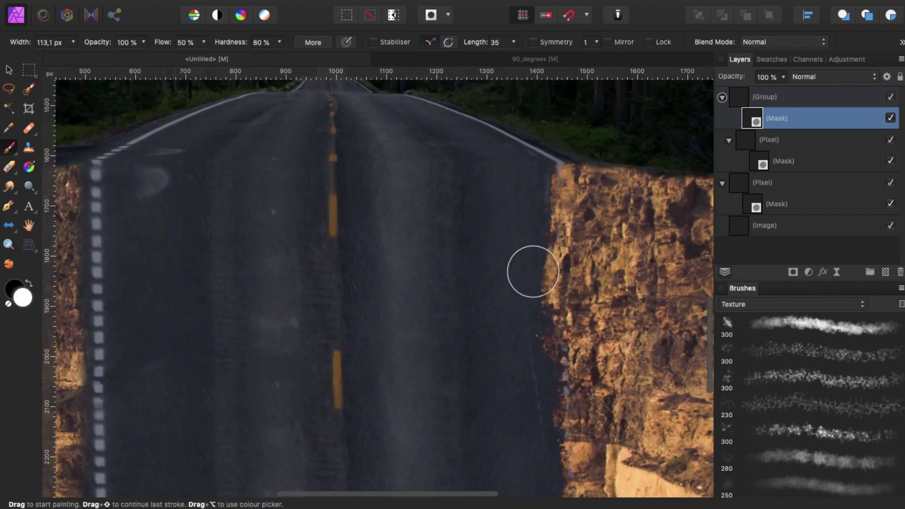
pyautogui.moveTo(532, 278)
pyautogui.mouseDown()
pyautogui.moveTo(538, 320)
pyautogui.moveTo(542, 255)
pyautogui.moveTo(555, 228)
pyautogui.moveTo(547, 194)
pyautogui.moveTo(557, 221)
pyautogui.moveTo(583, 193)
pyautogui.moveTo(556, 180)
pyautogui.moveTo(540, 185)
pyautogui.moveTo(555, 177)
pyautogui.moveTo(547, 165)
pyautogui.moveTo(532, 213)
pyautogui.moveTo(565, 166)
pyautogui.moveTo(524, 242)
pyautogui.mouseUp()
pyautogui.press('space')
pyautogui.click(531, 270)
# Roughen the downward road's left edge by painting black on the group mask from the bend to the bottom
pyautogui.press('space')
pyautogui.moveTo(456, 351); pyautogui.dragTo(611, 322)
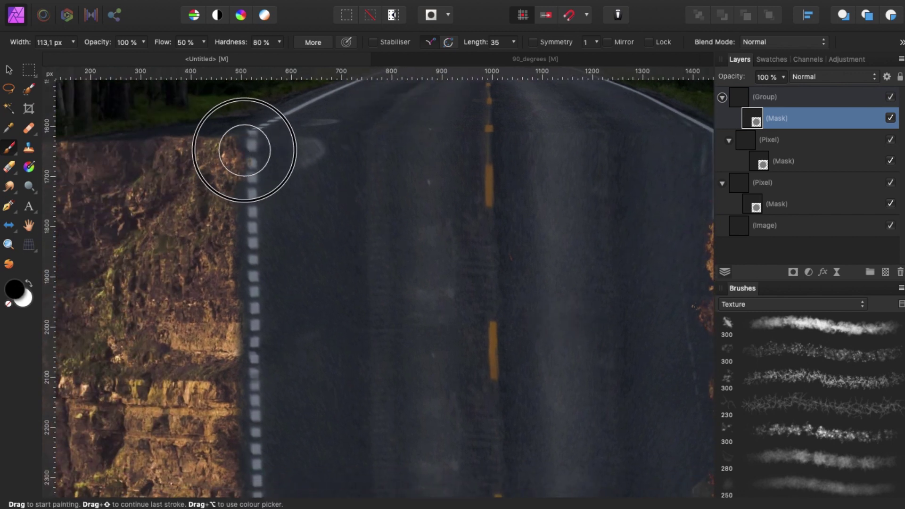
pyautogui.moveTo(247, 150)
pyautogui.mouseDown()
pyautogui.moveTo(245, 200)
pyautogui.moveTo(265, 242)
pyautogui.moveTo(257, 276)
pyautogui.moveTo(239, 252)
pyautogui.moveTo(243, 305)
pyautogui.moveTo(266, 307)
pyautogui.moveTo(251, 326)
pyautogui.moveTo(238, 388)
pyautogui.moveTo(256, 442)
pyautogui.moveTo(249, 487)
pyautogui.moveTo(246, 465)
pyautogui.mouseUp()
pyautogui.moveTo(218, 421)
pyautogui.mouseDown()
pyautogui.moveTo(214, 373)
pyautogui.moveTo(205, 405)
pyautogui.moveTo(211, 305)
pyautogui.mouseUp()
pyautogui.moveTo(258, 384)
pyautogui.mouseDown()
pyautogui.moveTo(273, 400)
pyautogui.moveTo(259, 438)
pyautogui.mouseUp()
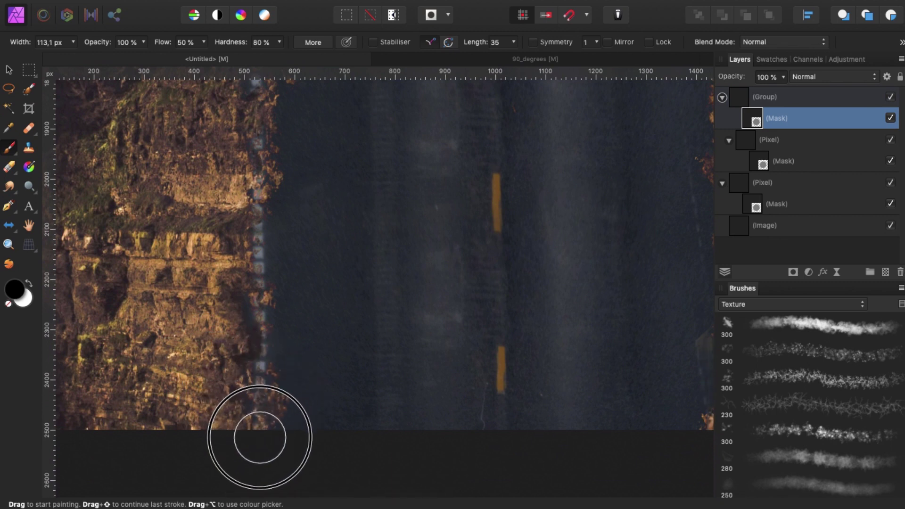
# Switch to the second Texture brush, set its opacity to 21%, and reduce its width to about 217 px
pyautogui.click(783, 355)
pyautogui.moveTo(442, 325); pyautogui.dragTo(402, 457)
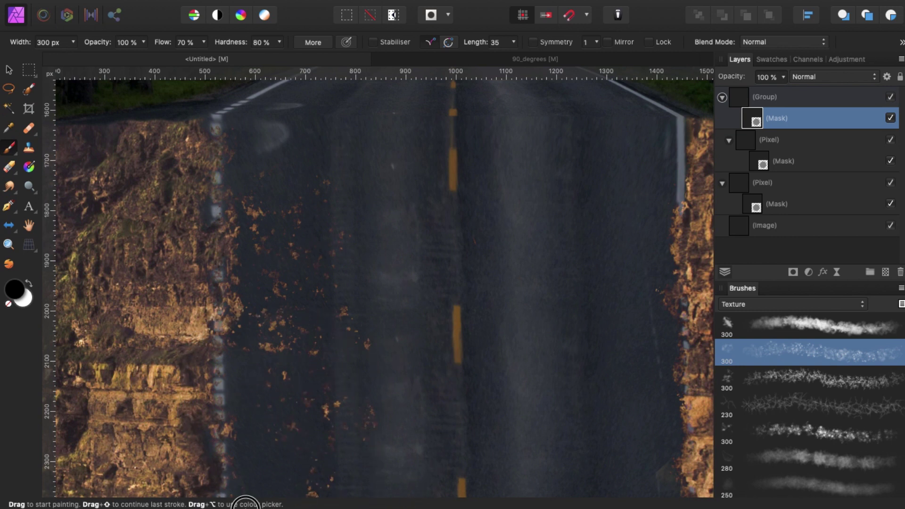
pyautogui.scroll(-3, 383, 263)
pyautogui.press('super+z')
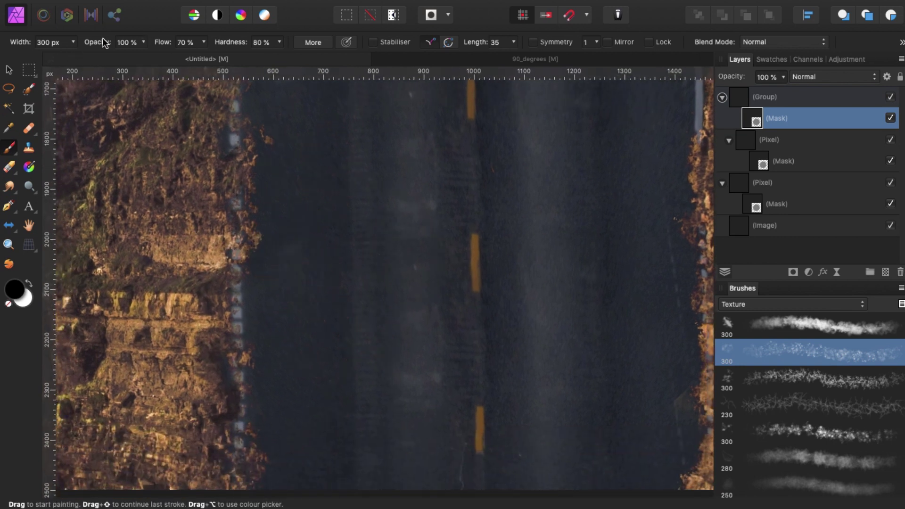
pyautogui.moveTo(105, 40); pyautogui.dragTo(101, 39)
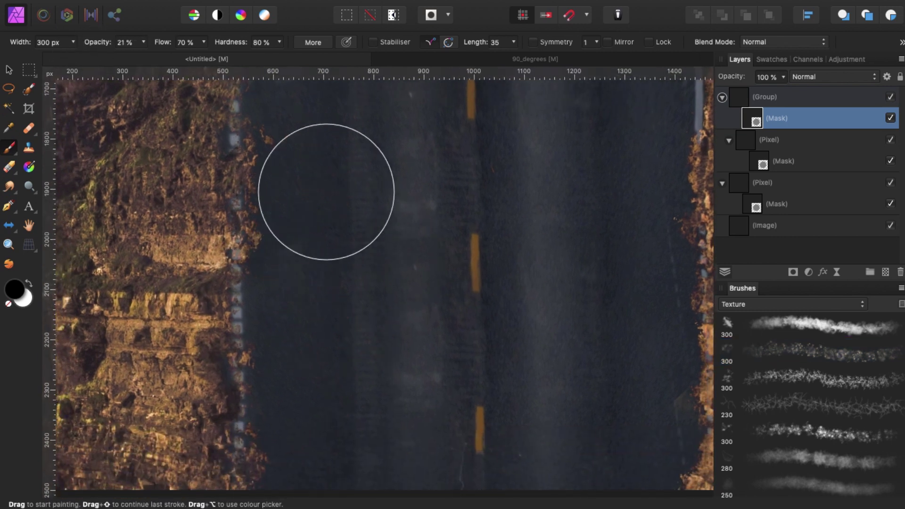
pyautogui.scroll(-2, 323, 188)
pyautogui.press('[')
pyautogui.press('[')
# Paint faint rock speckles into both sides of the asphalt on the group mask, raising the brush opacity to 34%
pyautogui.moveTo(297, 149)
pyautogui.mouseDown()
pyautogui.moveTo(295, 276)
pyautogui.moveTo(301, 178)
pyautogui.moveTo(310, 199)
pyautogui.moveTo(305, 389)
pyautogui.moveTo(318, 396)
pyautogui.moveTo(325, 281)
pyautogui.moveTo(337, 391)
pyautogui.moveTo(311, 287)
pyautogui.moveTo(309, 322)
pyautogui.moveTo(316, 203)
pyautogui.moveTo(347, 314)
pyautogui.moveTo(319, 253)
pyautogui.moveTo(301, 259)
pyautogui.moveTo(298, 302)
pyautogui.moveTo(301, 161)
pyautogui.moveTo(308, 353)
pyautogui.moveTo(318, 328)
pyautogui.moveTo(354, 397)
pyautogui.mouseUp()
pyautogui.hscroll(2, 545, 218)
pyautogui.moveTo(544, 218)
pyautogui.mouseDown()
pyautogui.moveTo(531, 182)
pyautogui.moveTo(531, 369)
pyautogui.moveTo(532, 212)
pyautogui.moveTo(517, 177)
pyautogui.moveTo(509, 197)
pyautogui.moveTo(537, 307)
pyautogui.moveTo(524, 359)
pyautogui.mouseUp()
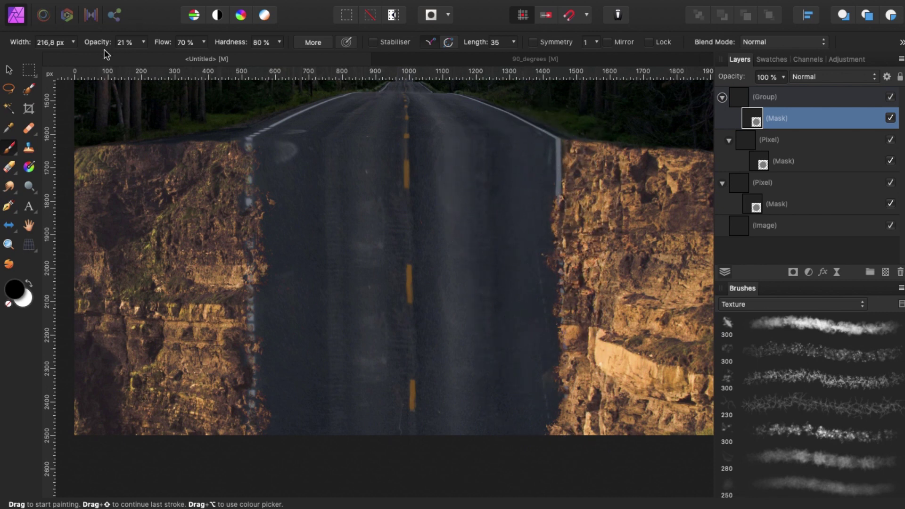
pyautogui.moveTo(554, 202)
pyautogui.mouseDown()
pyautogui.moveTo(561, 166)
pyautogui.moveTo(519, 195)
pyautogui.moveTo(564, 258)
pyautogui.moveTo(538, 336)
pyautogui.moveTo(549, 367)
pyautogui.moveTo(538, 424)
pyautogui.moveTo(532, 254)
pyautogui.moveTo(552, 180)
pyautogui.moveTo(489, 268)
pyautogui.moveTo(510, 385)
pyautogui.moveTo(495, 425)
pyautogui.moveTo(536, 383)
pyautogui.moveTo(526, 416)
pyautogui.moveTo(471, 422)
pyautogui.mouseUp()
pyautogui.moveTo(282, 406)
pyautogui.mouseDown()
pyautogui.moveTo(247, 384)
pyautogui.moveTo(251, 316)
pyautogui.moveTo(302, 438)
pyautogui.mouseUp()
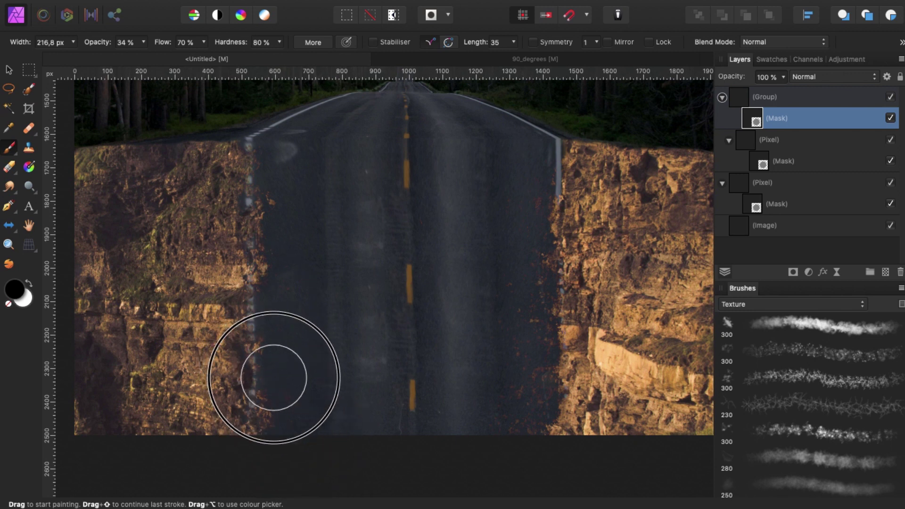
pyautogui.moveTo(276, 385)
pyautogui.mouseDown()
pyautogui.moveTo(247, 396)
pyautogui.moveTo(277, 404)
pyautogui.mouseUp()
pyautogui.press('super+0')
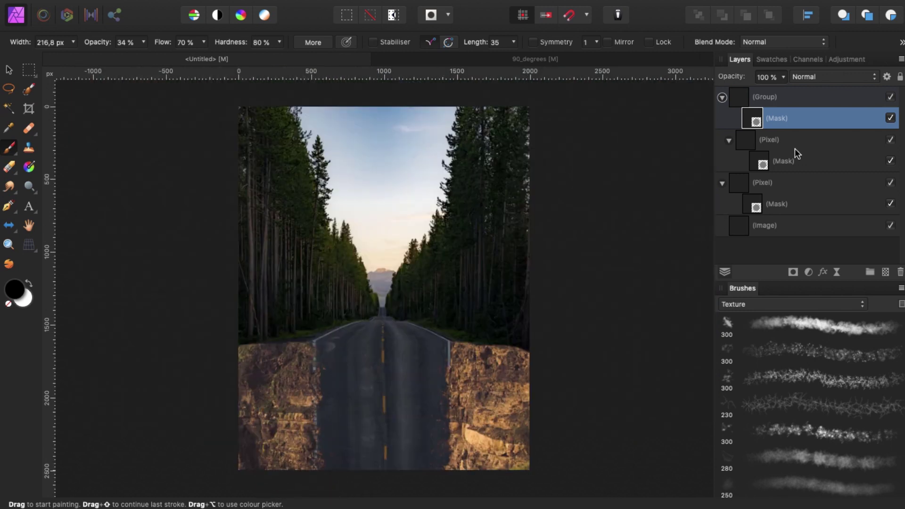
pyautogui.click(892, 118)
pyautogui.click(891, 120)
# Collapse the road group and forest layer, then rename the cliff image layer "rocky texture"
pyautogui.click(722, 97)
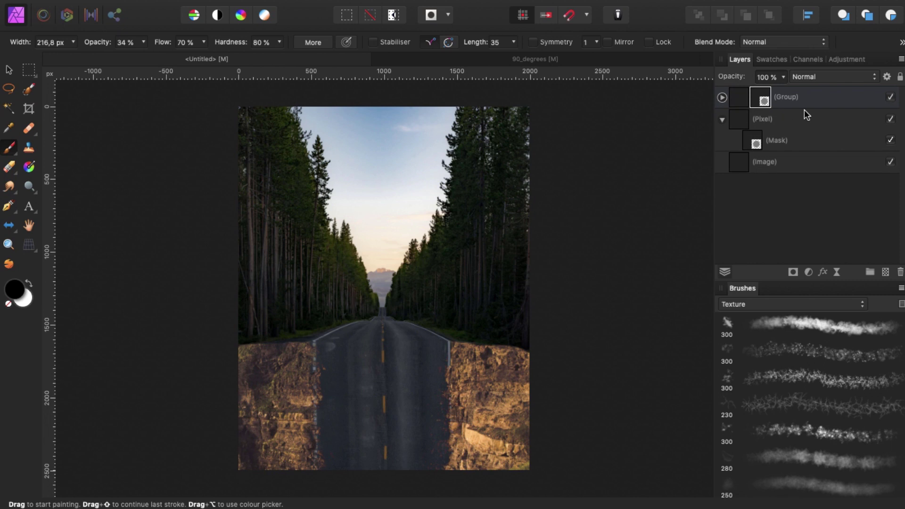
pyautogui.click(892, 119)
pyautogui.moveTo(742, 126); pyautogui.dragTo(764, 129)
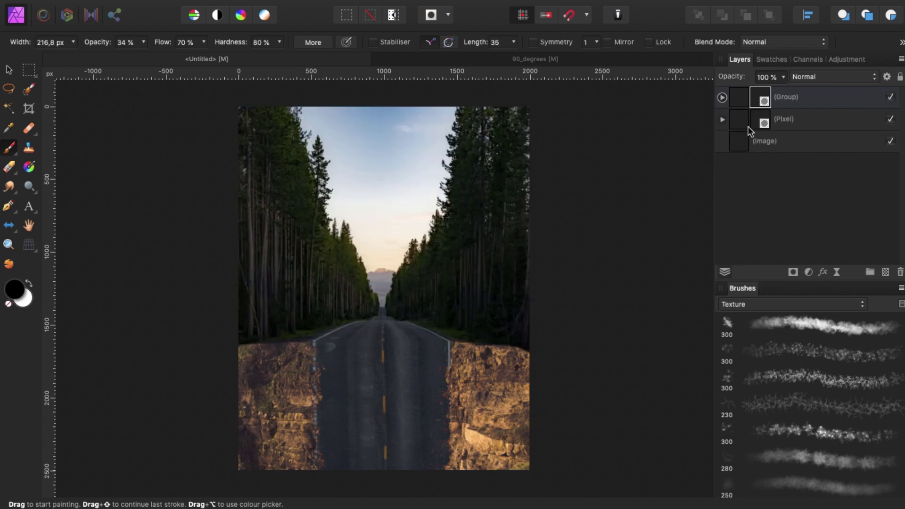
pyautogui.click(890, 141)
pyautogui.click(890, 141)
pyautogui.click(766, 144)
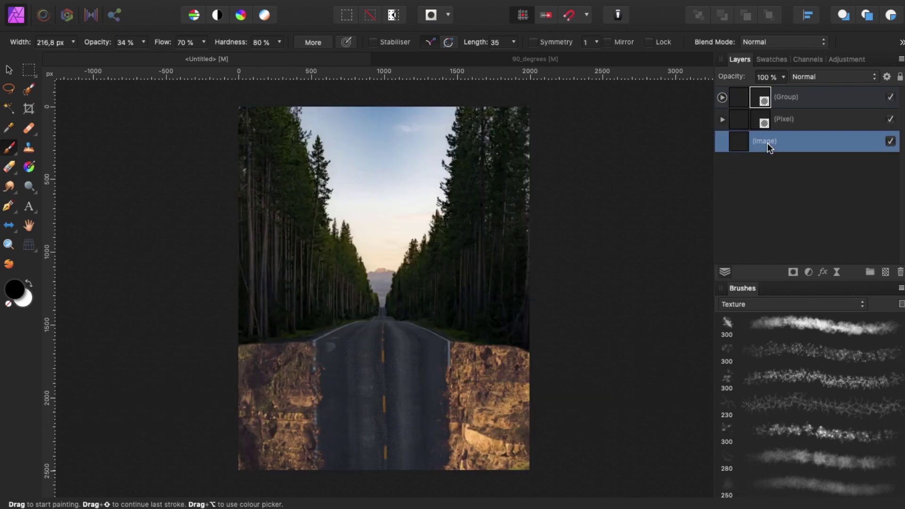
pyautogui.doubleClick(767, 144)
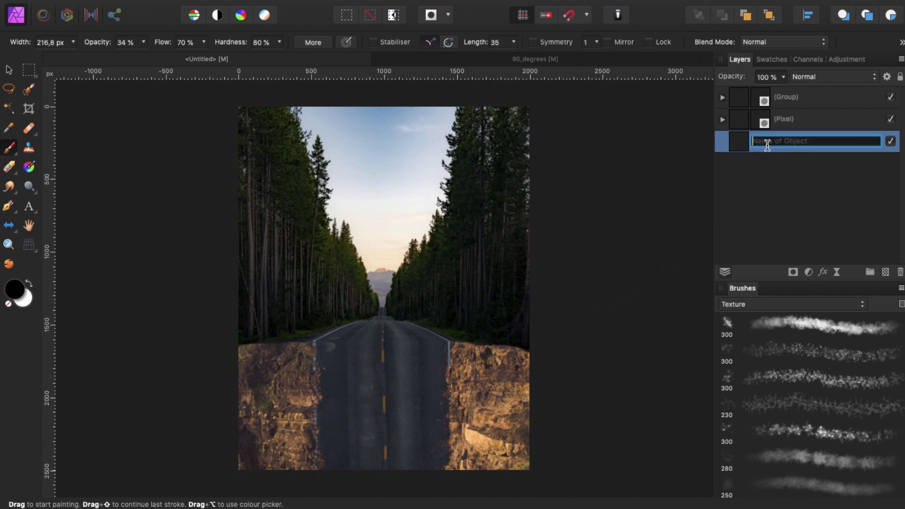
pyautogui.write('rocky texture')
pyautogui.press('Return')
# Rename the masked pixel layer holding the trees "forest" and the group above it "road"
pyautogui.click(844, 119)
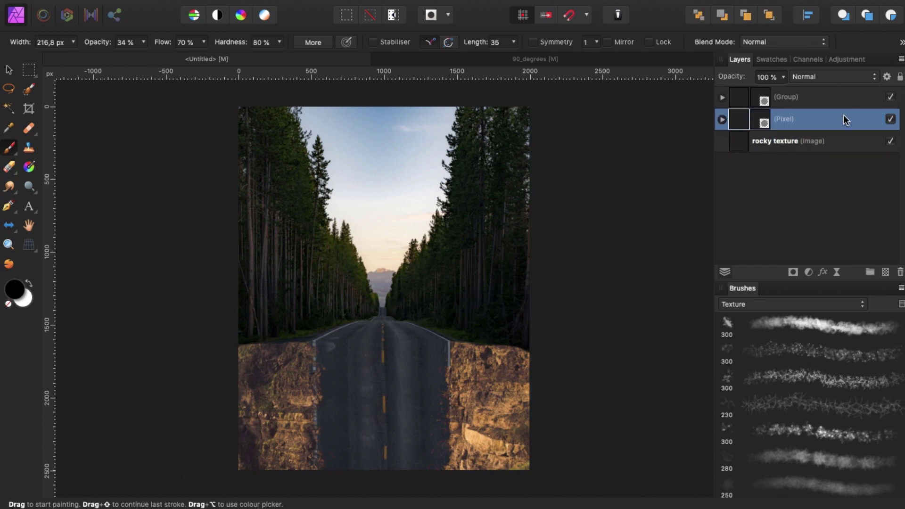
pyautogui.click(891, 120)
pyautogui.click(891, 120)
pyautogui.doubleClick(786, 120)
pyautogui.write('forest')
pyautogui.press('Return')
pyautogui.click(785, 97)
pyautogui.doubleClick(785, 96)
pyautogui.write('road')
pyautogui.press('Return')
# Add a Levels adjustment directly above the rocky texture layer and lower its Output White Level to 37% to darken the rock
pyautogui.click(849, 144)
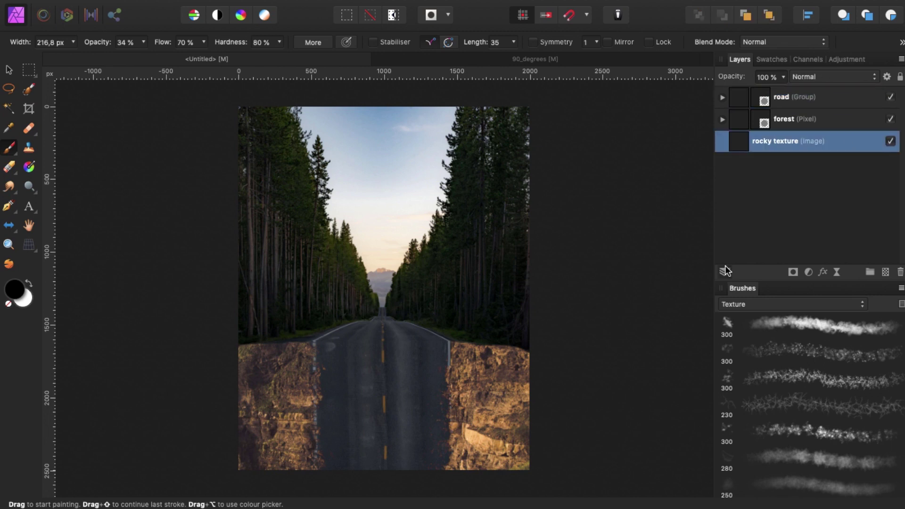
pyautogui.click(811, 273)
pyautogui.click(801, 280)
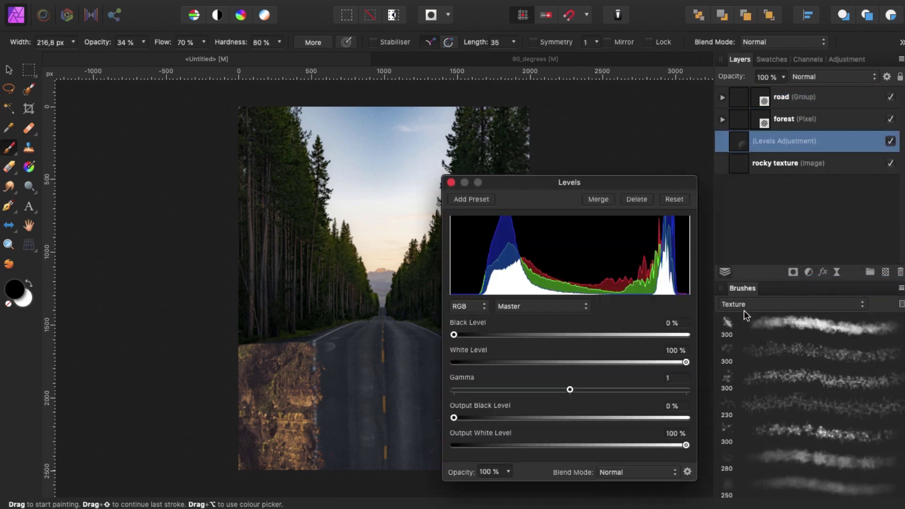
pyautogui.hscroll(5, 359, 360)
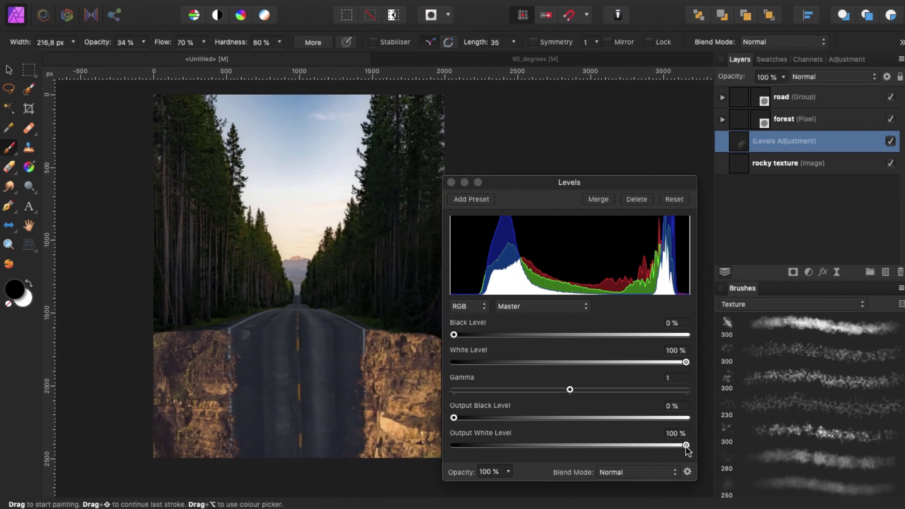
pyautogui.moveTo(688, 451); pyautogui.dragTo(543, 452)
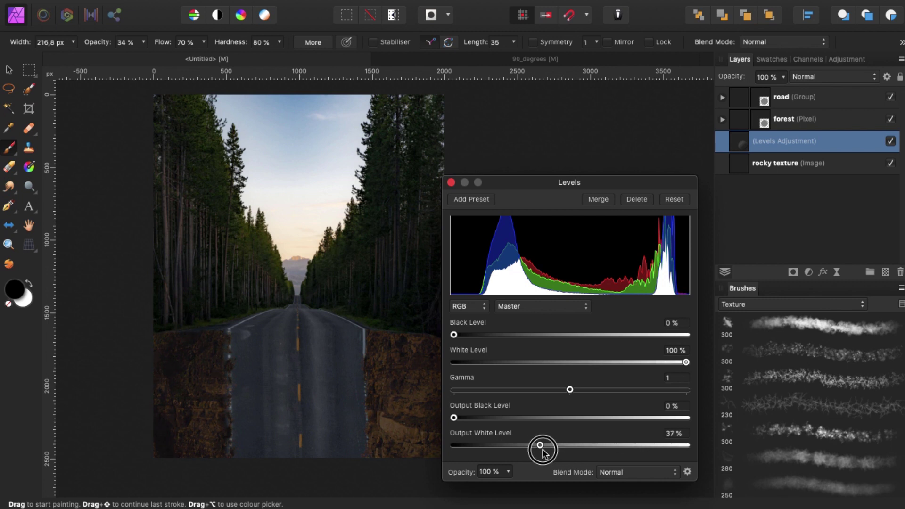
# Add a second Levels adjustment above the first one over the rocky texture and lower its Output White Level to 55%
pyautogui.click(451, 182)
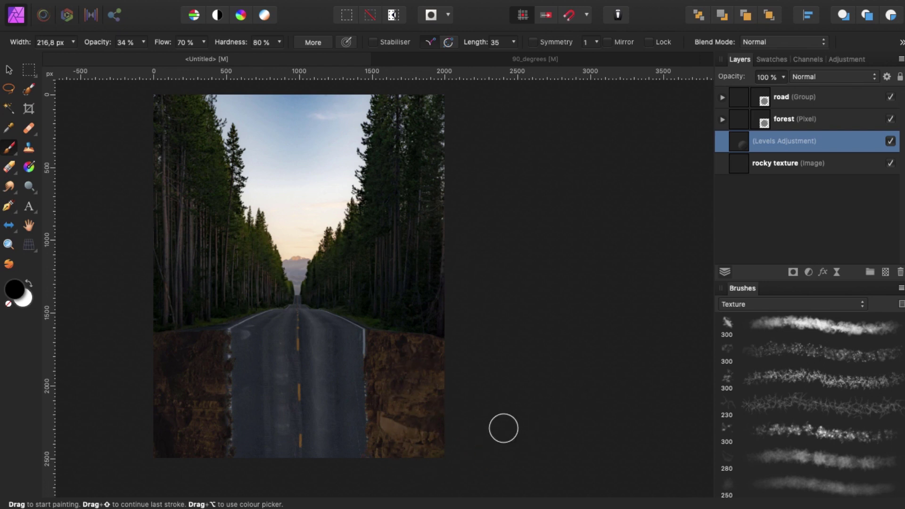
pyautogui.click(806, 272)
pyautogui.click(807, 255)
pyautogui.press('super+l')
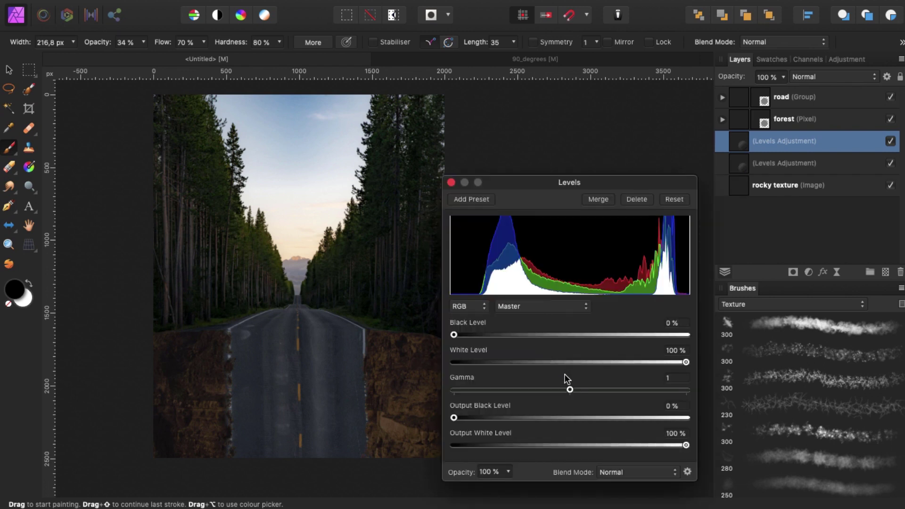
pyautogui.moveTo(686, 445); pyautogui.dragTo(585, 446)
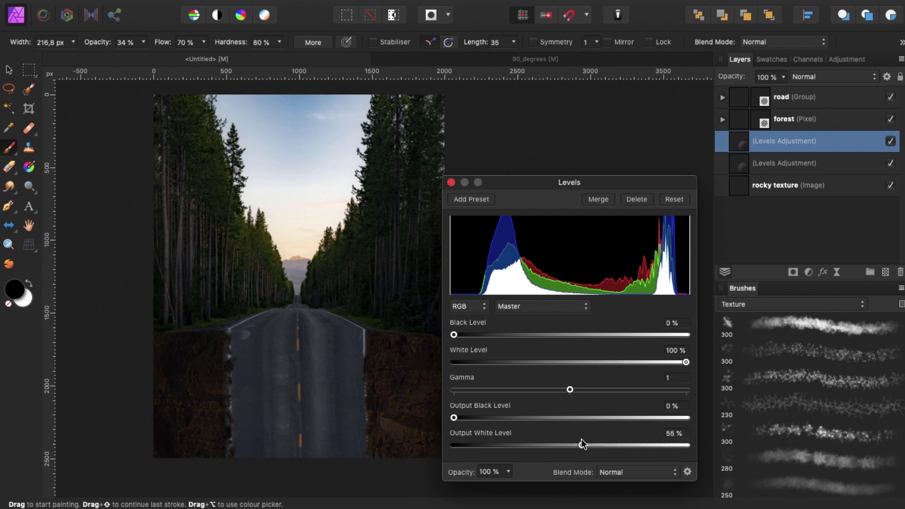
pyautogui.click(452, 183)
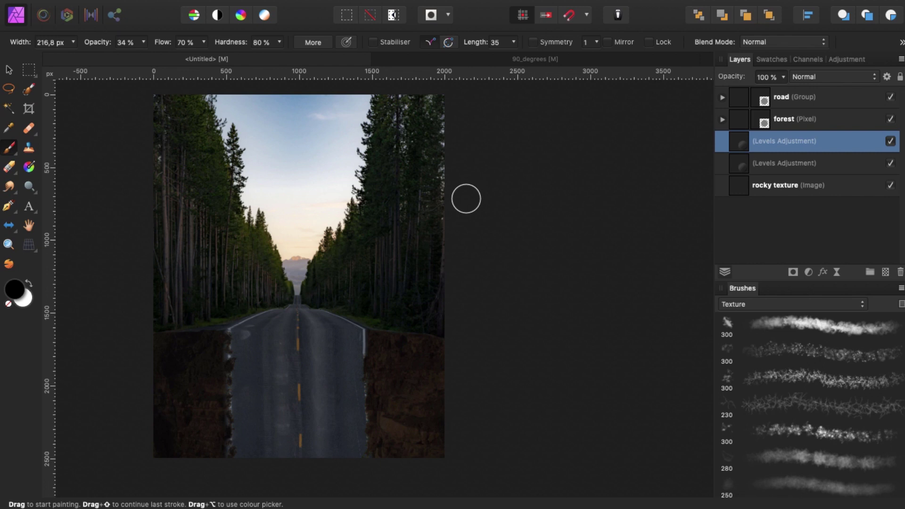
# Invert the upper rock Levels adjustment and paint it back in white over both rock faces with the soft 512 px Basic brush
pyautogui.press('super+i')
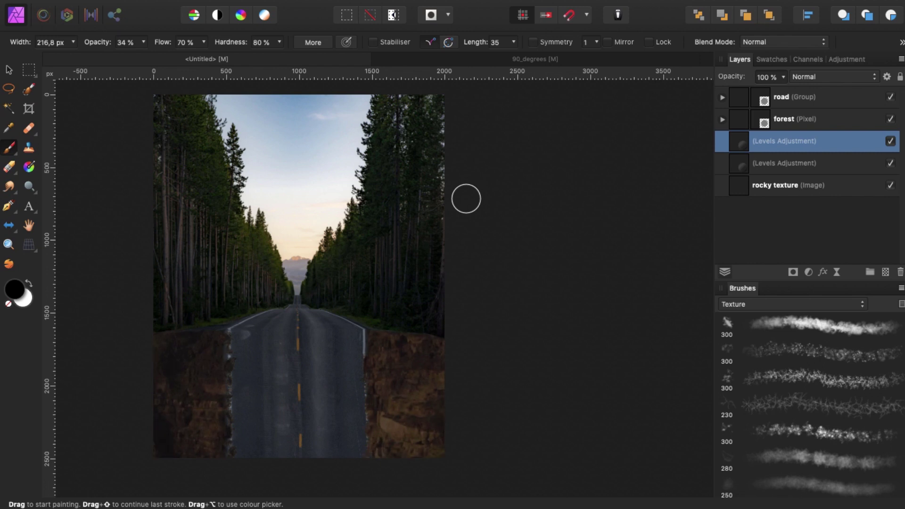
pyautogui.press('space')
pyautogui.press('space')
pyautogui.moveTo(413, 405); pyautogui.dragTo(440, 337)
pyautogui.press('x')
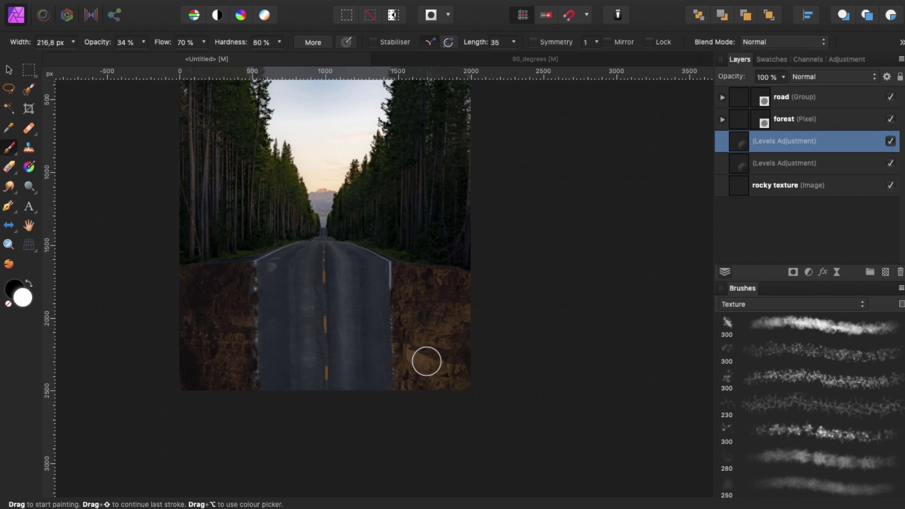
pyautogui.click(751, 304)
pyautogui.click(737, 265)
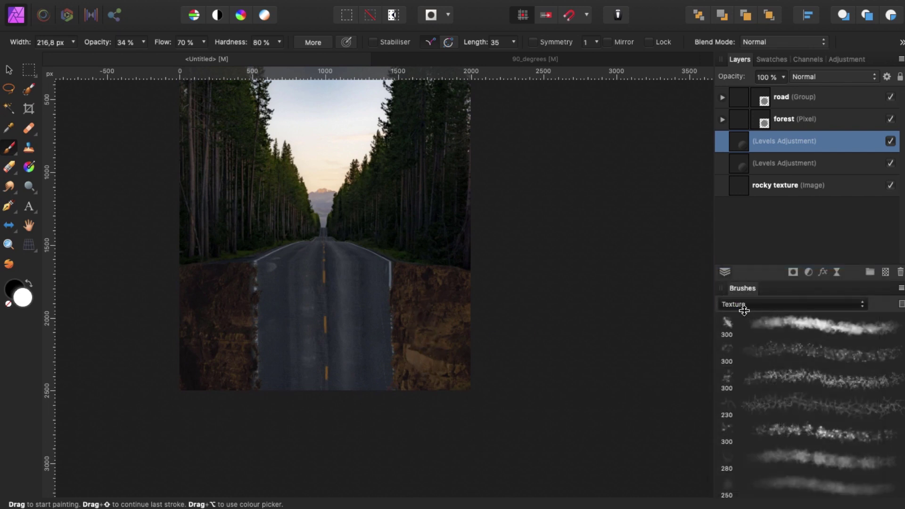
pyautogui.click(744, 307)
pyautogui.click(749, 319)
pyautogui.click(747, 323)
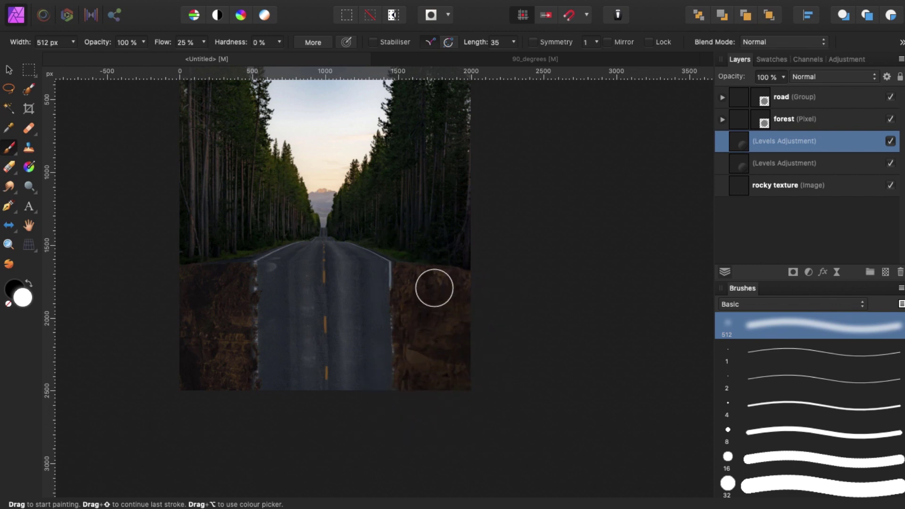
pyautogui.click(418, 296)
pyautogui.press('super+0')
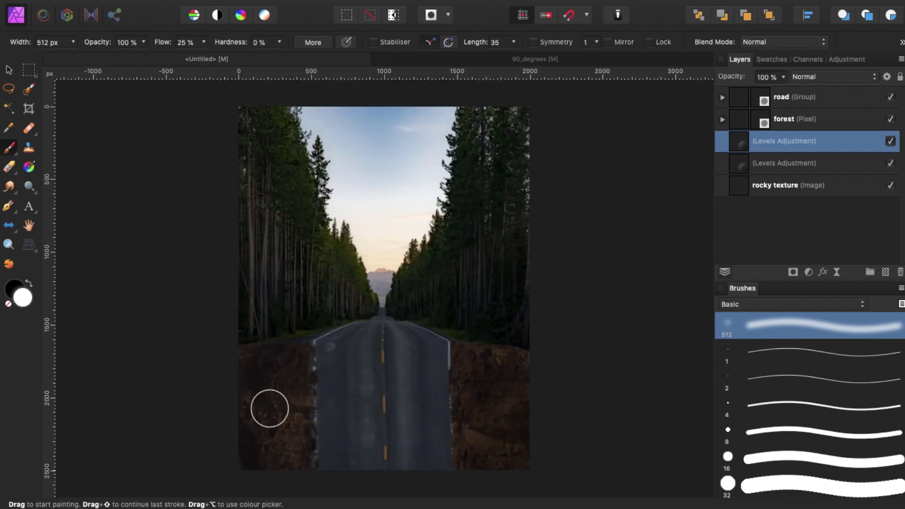
# Add a Levels adjustment above the masked pixel layer inside the road group and lower its Output White Level to 50%
pyautogui.press('super+equal')
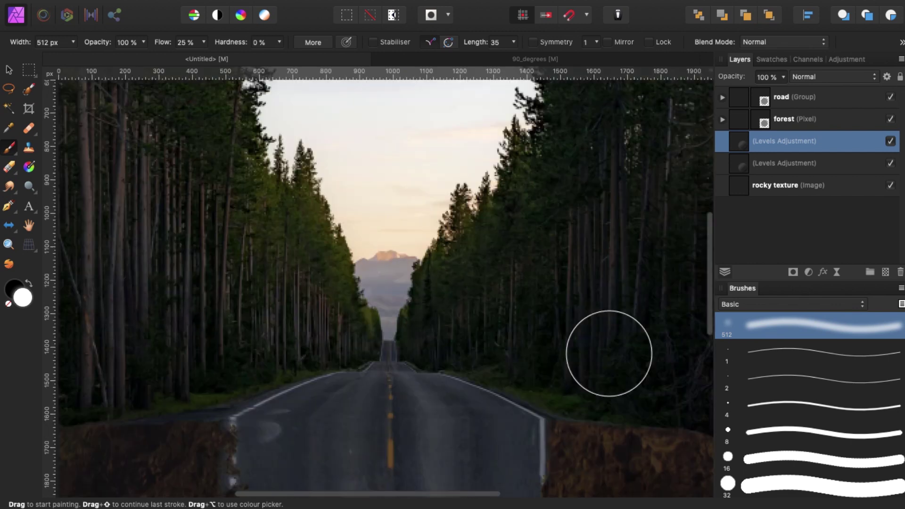
pyautogui.press('space')
pyautogui.moveTo(361, 343)
pyautogui.mouseDown()
pyautogui.moveTo(391, 195)
pyautogui.moveTo(383, 223)
pyautogui.mouseUp()
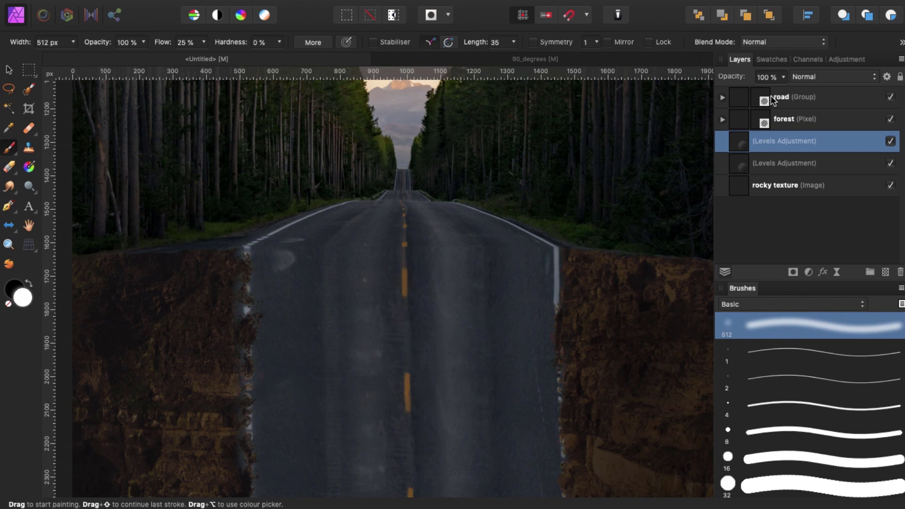
pyautogui.click(786, 107)
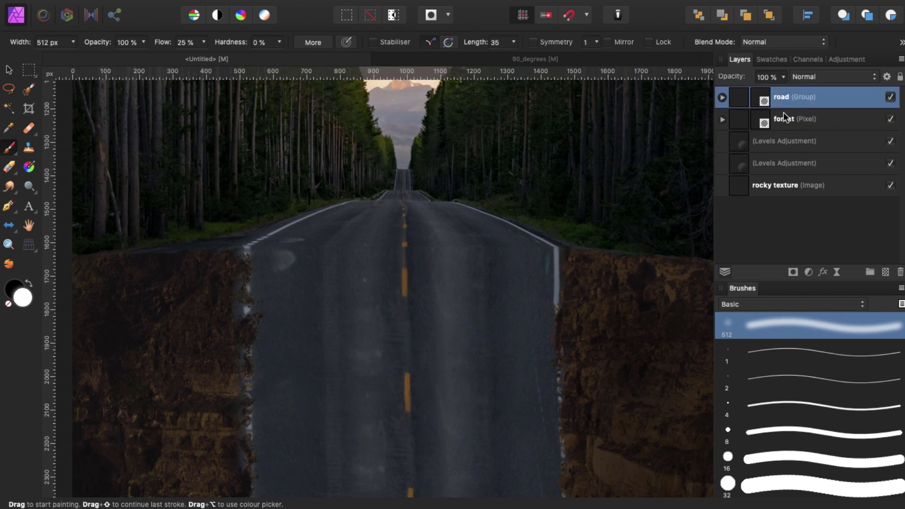
pyautogui.click(722, 98)
pyautogui.click(771, 137)
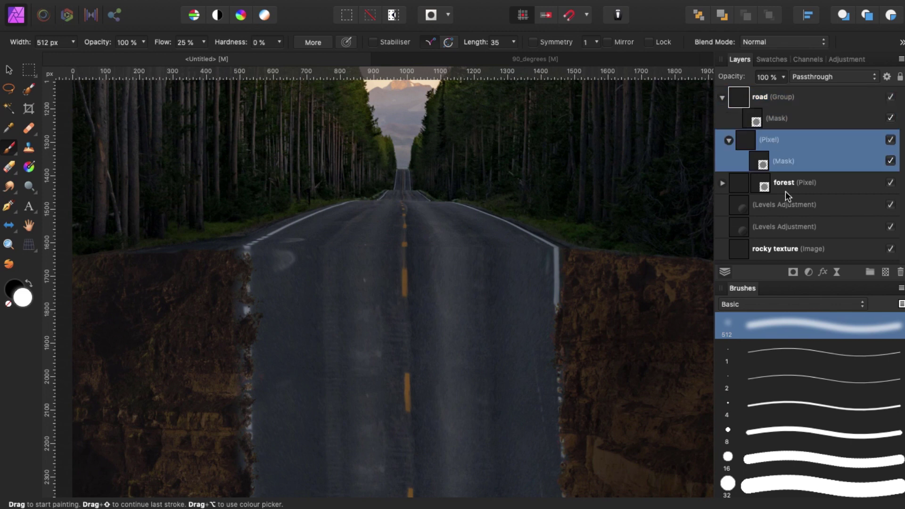
pyautogui.click(809, 272)
pyautogui.click(801, 281)
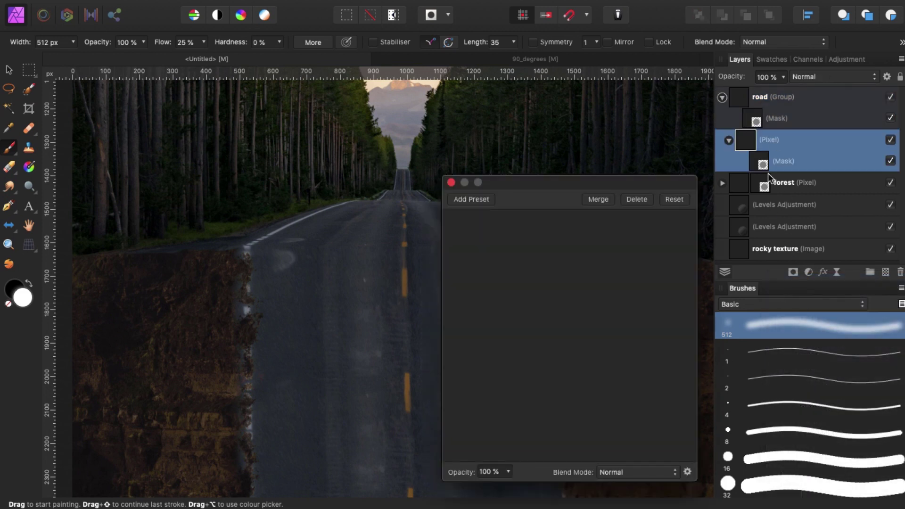
pyautogui.moveTo(682, 440); pyautogui.dragTo(571, 452)
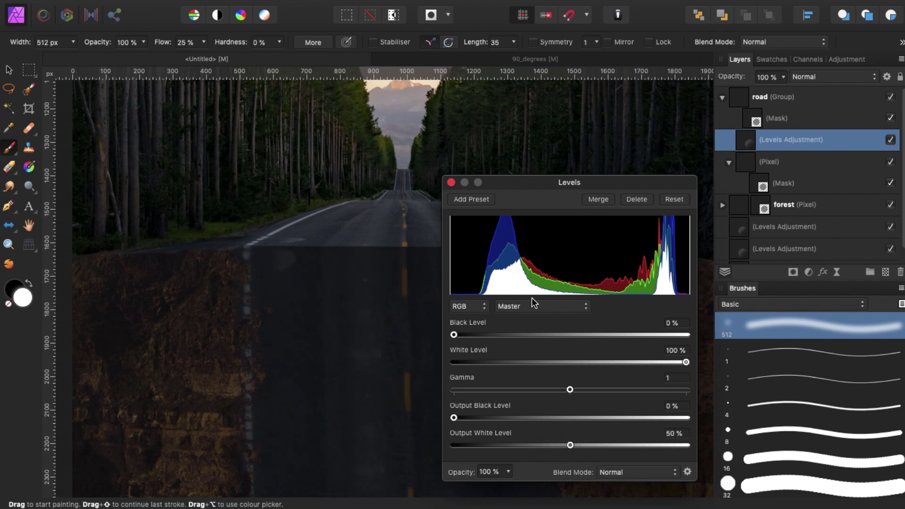
pyautogui.click(451, 183)
# Add another Levels adjustment at the top of the road group's content and lower its Output White Level to 64%
pyautogui.moveTo(460, 349); pyautogui.dragTo(429, 262)
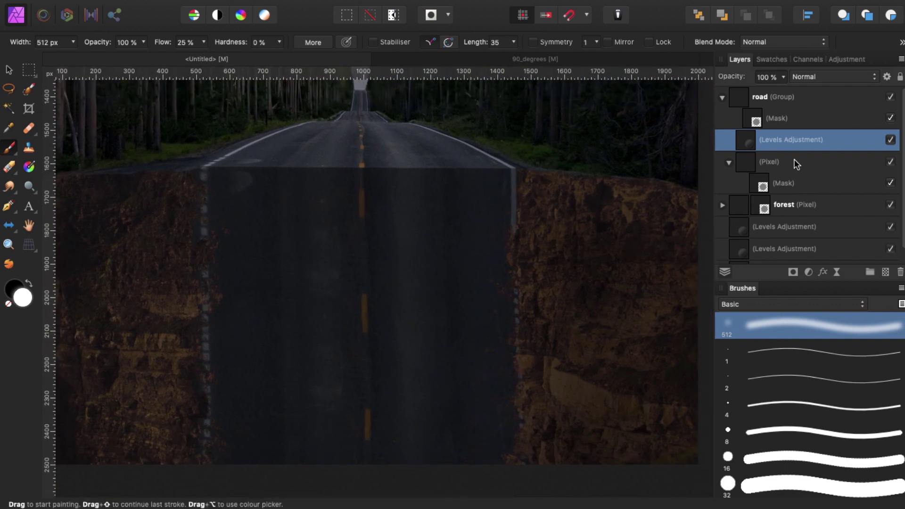
pyautogui.press('super+0')
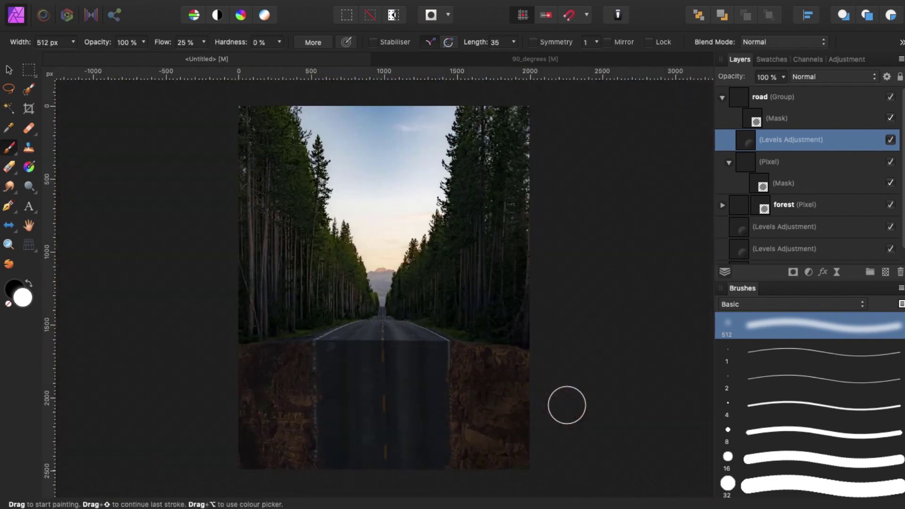
pyautogui.press('super+plus')
pyautogui.press('super+plus')
pyautogui.press('super+plus')
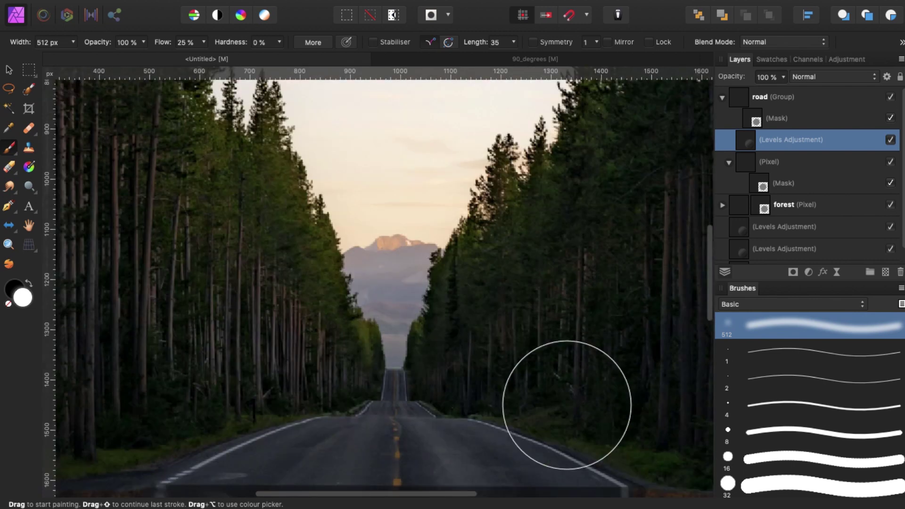
pyautogui.press('space')
pyautogui.moveTo(430, 363); pyautogui.dragTo(433, 228)
pyautogui.scroll(-3, 432, 228)
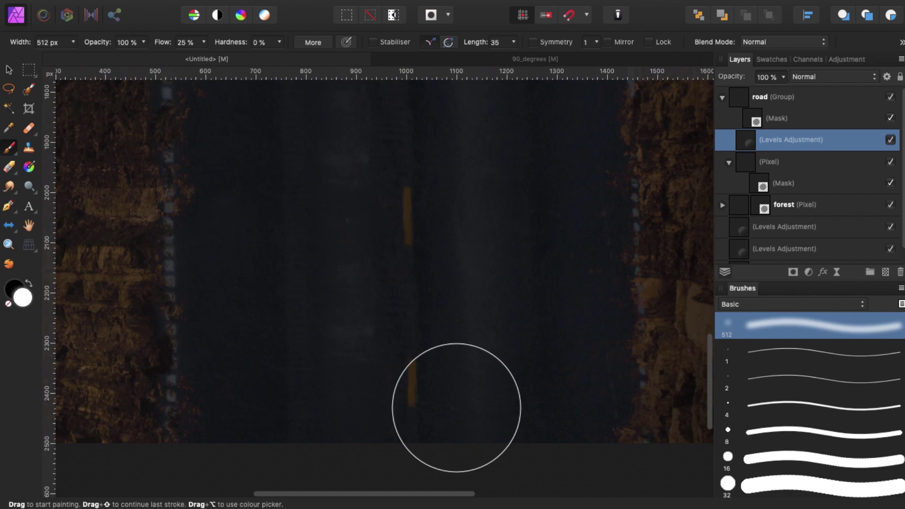
pyautogui.press('super+minus')
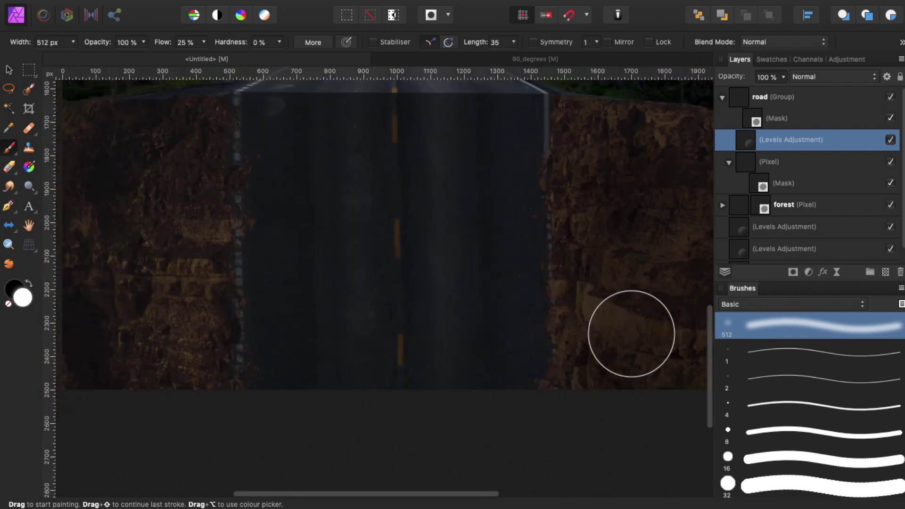
pyautogui.scroll(3, 554, 333)
pyautogui.click(808, 272)
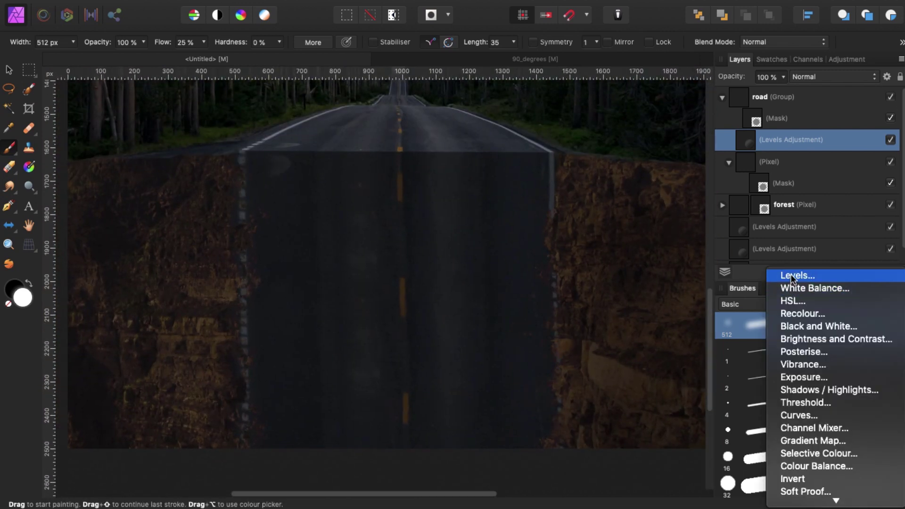
pyautogui.click(792, 273)
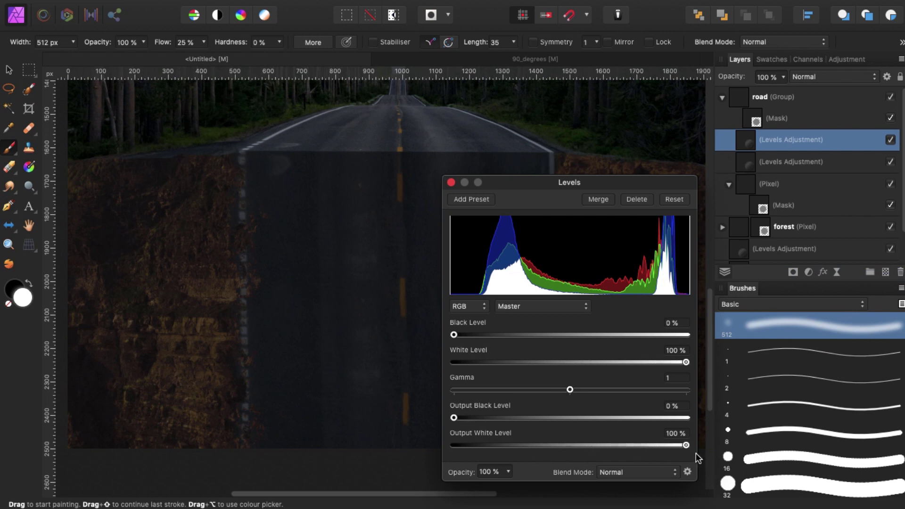
pyautogui.moveTo(679, 445); pyautogui.dragTo(601, 445)
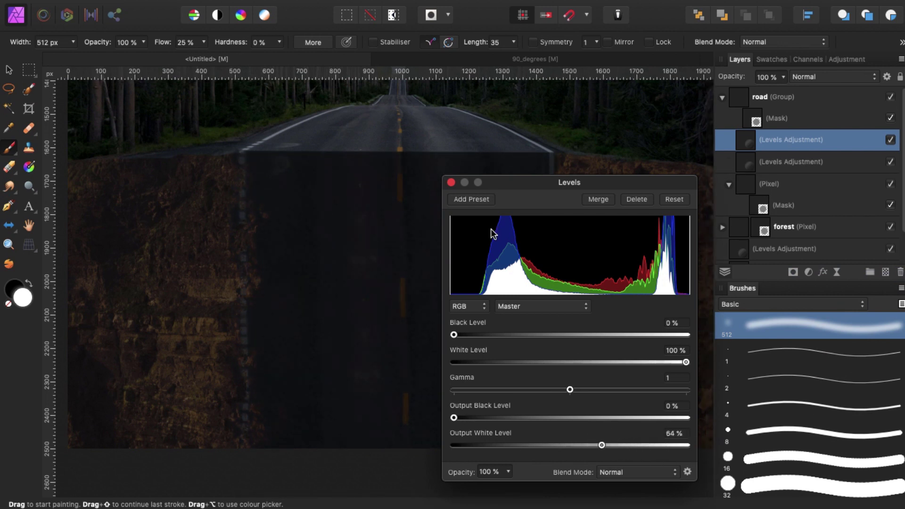
pyautogui.click(451, 183)
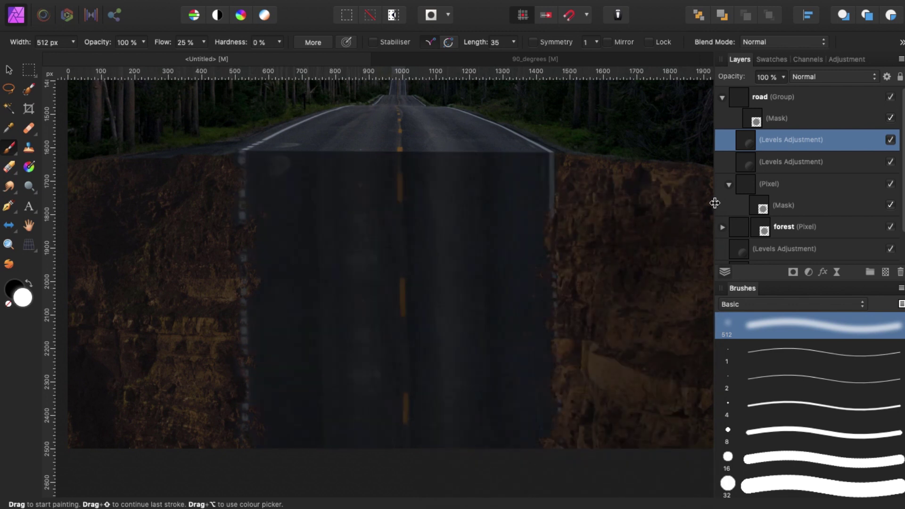
# Enlarge the brush to 778,7 px and paint white across the lower road and rock on the new Levels adjustment
pyautogui.press('super+minus')
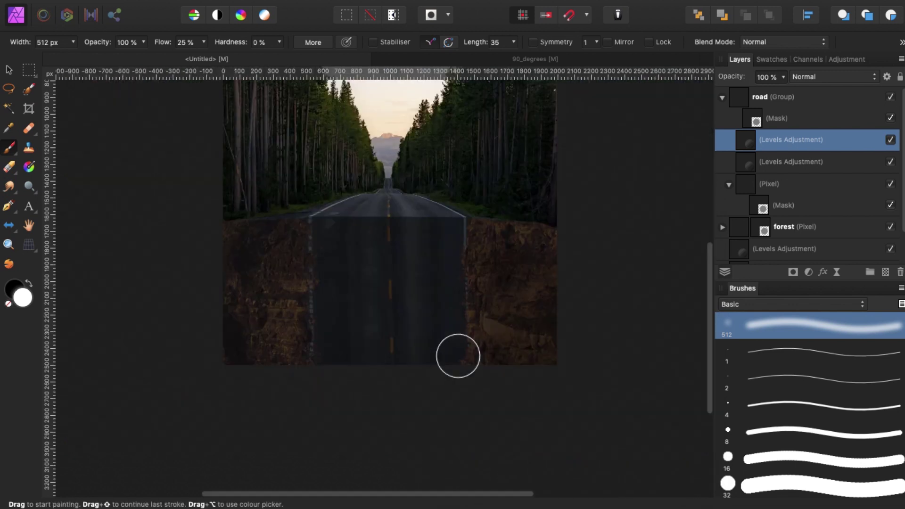
pyautogui.press('space')
pyautogui.moveTo(416, 297); pyautogui.dragTo(410, 354)
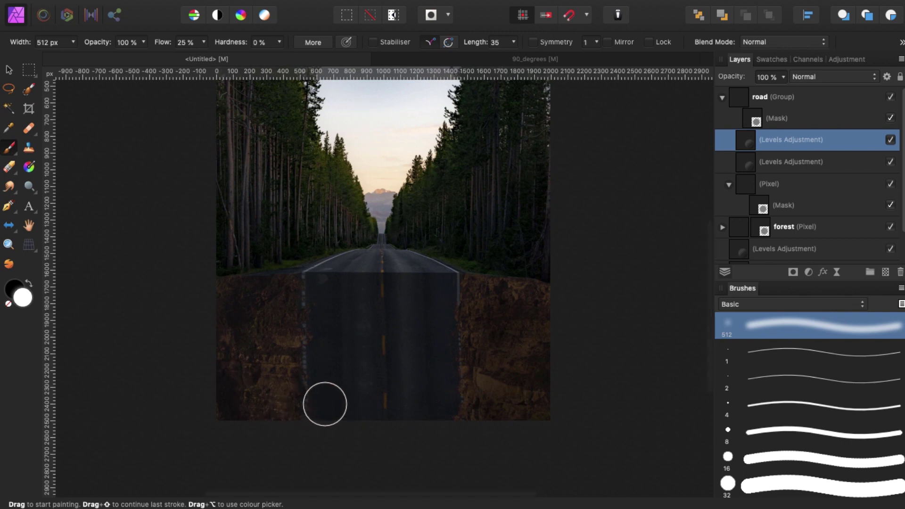
pyautogui.press(']')
pyautogui.press(']')
pyautogui.press(']')
pyautogui.moveTo(279, 411); pyautogui.dragTo(500, 413)
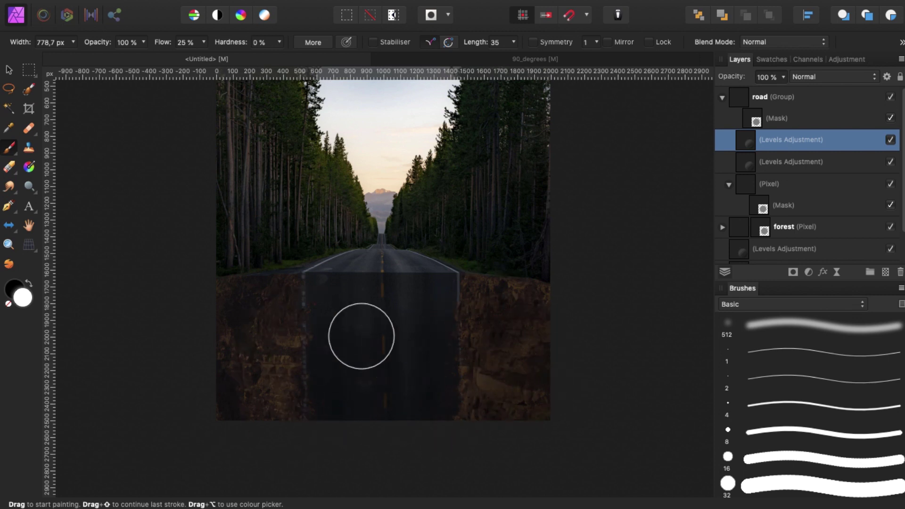
# Check the upper Levels adjustment's effect and refine its mask in black and white along the bottom of the rock and road
pyautogui.press('x')
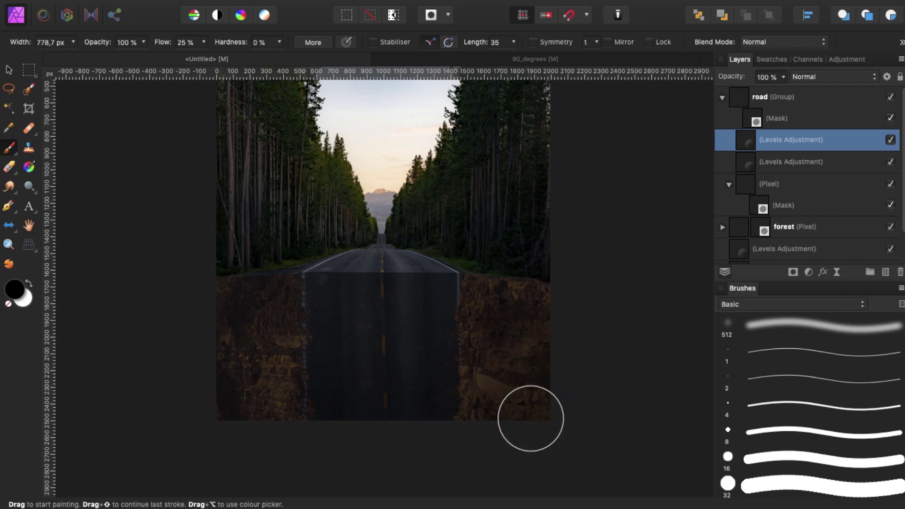
pyautogui.click(891, 140)
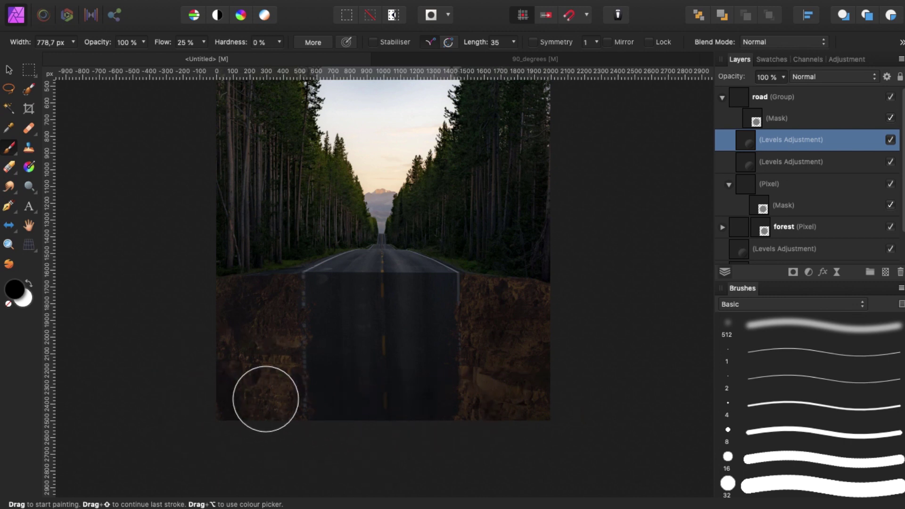
pyautogui.moveTo(221, 402)
pyautogui.mouseDown()
pyautogui.moveTo(587, 398)
pyautogui.moveTo(495, 413)
pyautogui.moveTo(404, 407)
pyautogui.moveTo(221, 423)
pyautogui.mouseUp()
pyautogui.press('x')
pyautogui.moveTo(282, 422)
pyautogui.mouseDown()
pyautogui.moveTo(293, 434)
pyautogui.moveTo(461, 420)
pyautogui.moveTo(491, 395)
pyautogui.mouseUp()
# Move the upper Levels adjustment out of the road group to the top of the layer stack and compare its effect off and on
pyautogui.moveTo(747, 140); pyautogui.dragTo(744, 103)
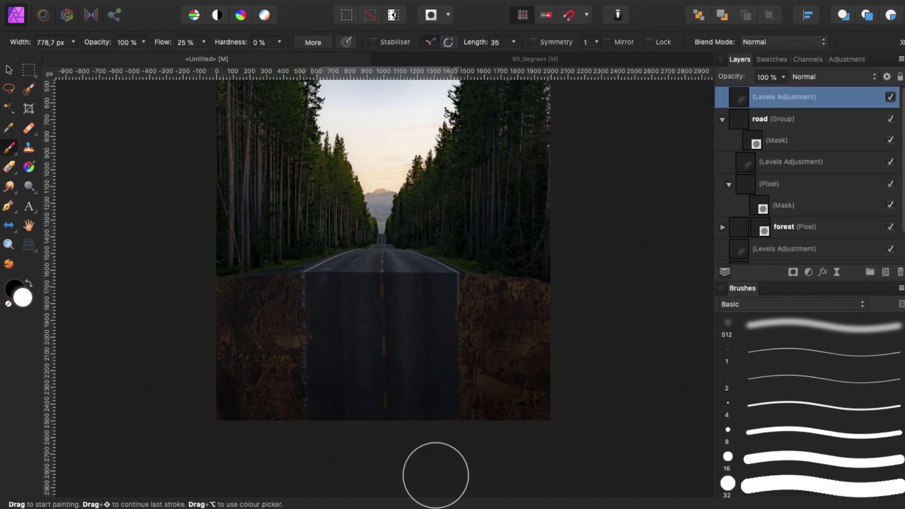
pyautogui.click(892, 97)
pyautogui.click(890, 96)
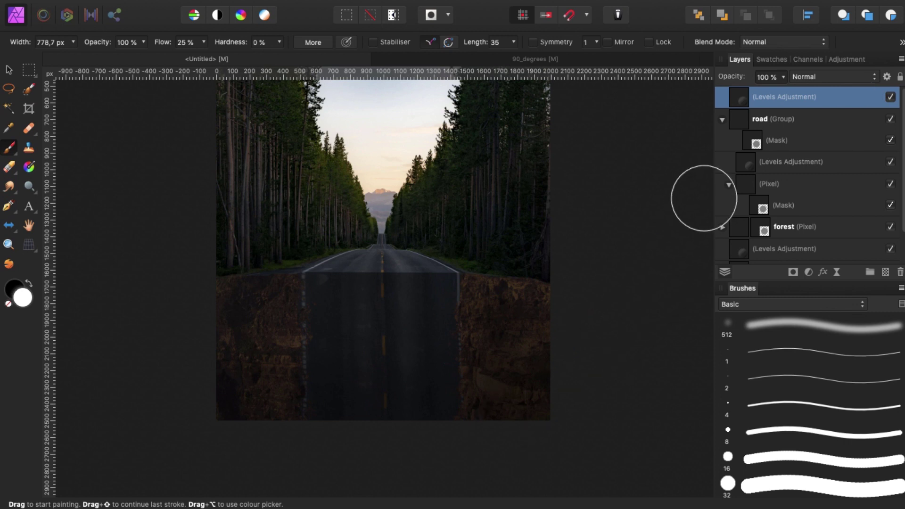
# Select the Levels adjustment inside the road group and try lightening the road's bend with the large black brush, undoing the stroke
pyautogui.press('x')
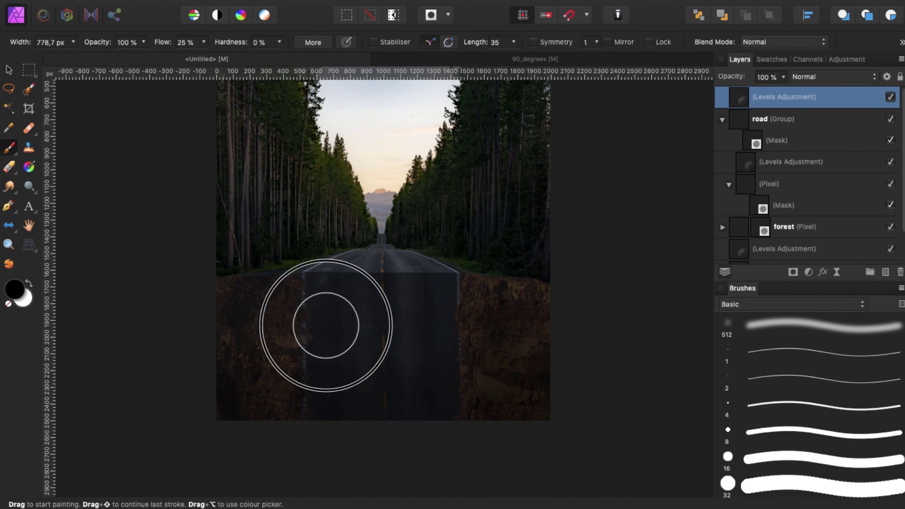
pyautogui.click(749, 166)
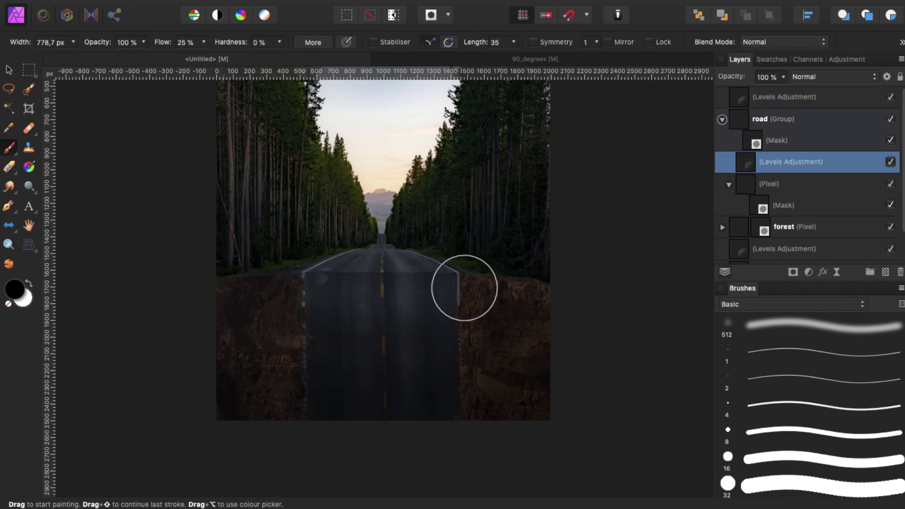
pyautogui.press('super+z')
# Reduce the brush to 478,2 px at 14 % opacity and paint black across the road's bend on the road group's Levels adjustment
pyautogui.press('super+plus')
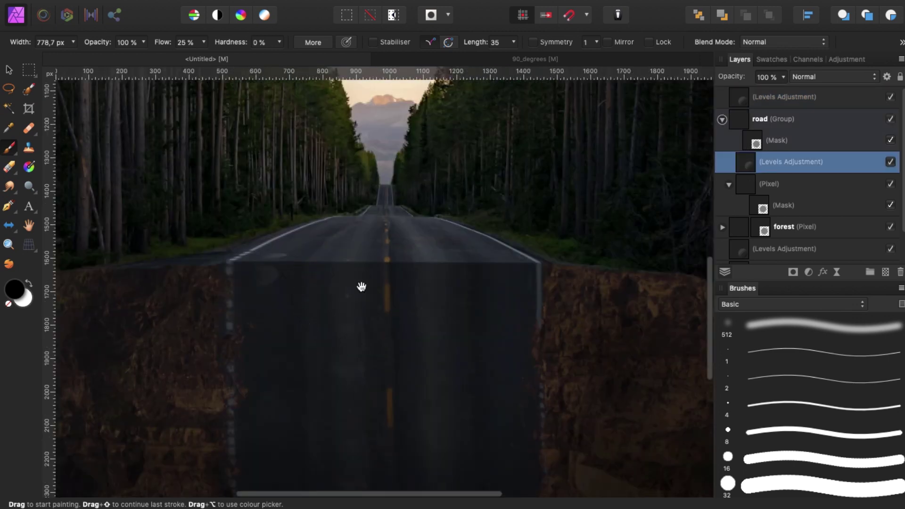
pyautogui.press('space')
pyautogui.moveTo(362, 287); pyautogui.dragTo(315, 263)
pyautogui.press('[')
pyautogui.press('[')
pyautogui.press('[')
pyautogui.press('[')
pyautogui.press('[')
pyautogui.press('[')
pyautogui.press('[')
pyautogui.press('[')
pyautogui.press('[')
pyautogui.press('[')
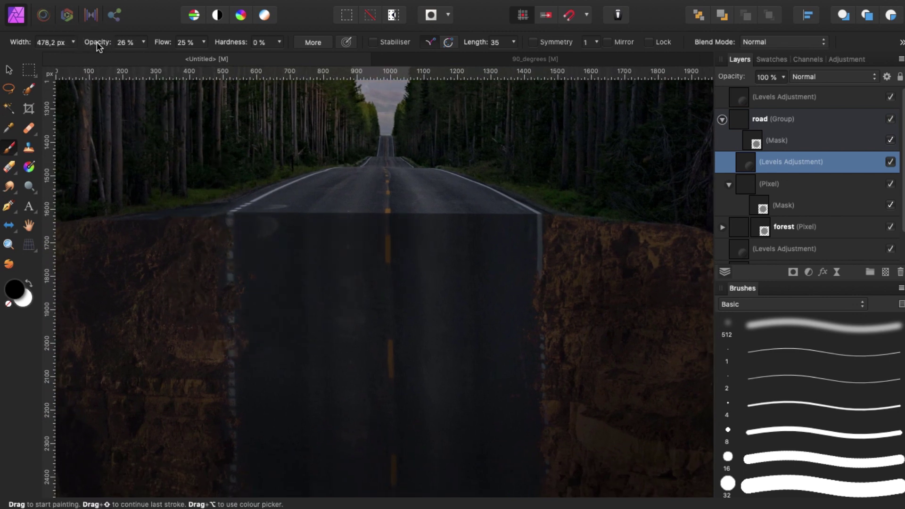
pyautogui.moveTo(98, 41); pyautogui.dragTo(89, 41)
pyautogui.moveTo(244, 301)
pyautogui.mouseDown()
pyautogui.moveTo(427, 311)
pyautogui.moveTo(244, 280)
pyautogui.moveTo(511, 266)
pyautogui.moveTo(615, 279)
pyautogui.moveTo(289, 336)
pyautogui.moveTo(449, 350)
pyautogui.moveTo(480, 361)
pyautogui.moveTo(374, 346)
pyautogui.moveTo(243, 362)
pyautogui.moveTo(260, 381)
pyautogui.moveTo(539, 405)
pyautogui.moveTo(331, 397)
pyautogui.moveTo(438, 330)
pyautogui.moveTo(246, 360)
pyautogui.moveTo(460, 245)
pyautogui.moveTo(491, 258)
pyautogui.moveTo(315, 247)
pyautogui.moveTo(384, 263)
pyautogui.mouseUp()
pyautogui.press('super+0')
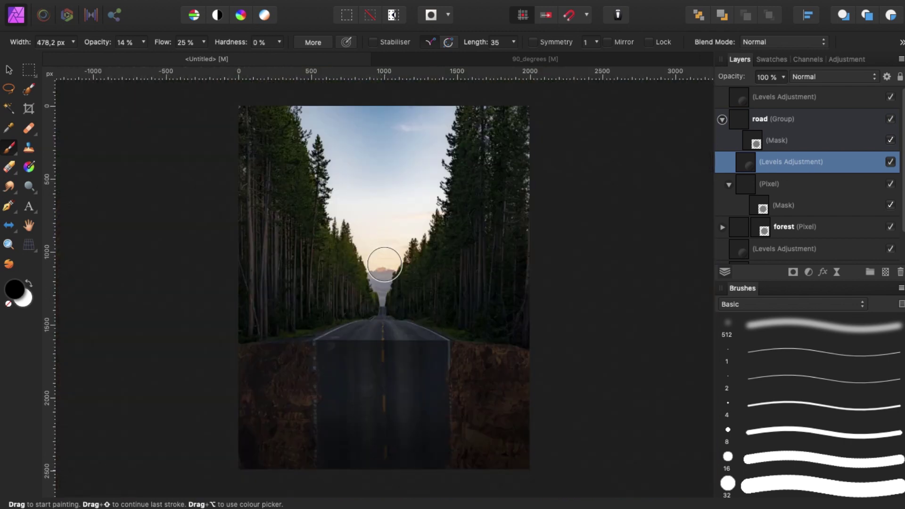
# Shrink the brush to 180,4 px and paint black just below the road's bend to soften the Levels shading
pyautogui.press('super+1')
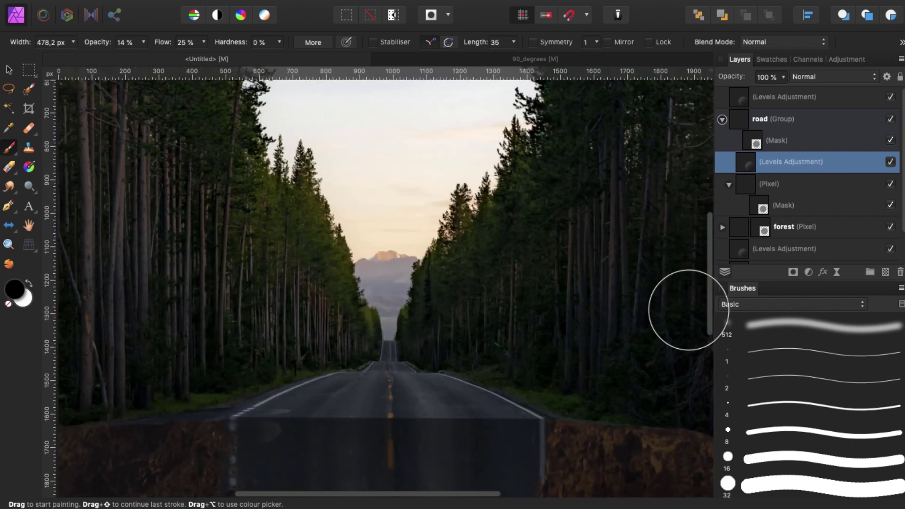
pyautogui.press('super+plus')
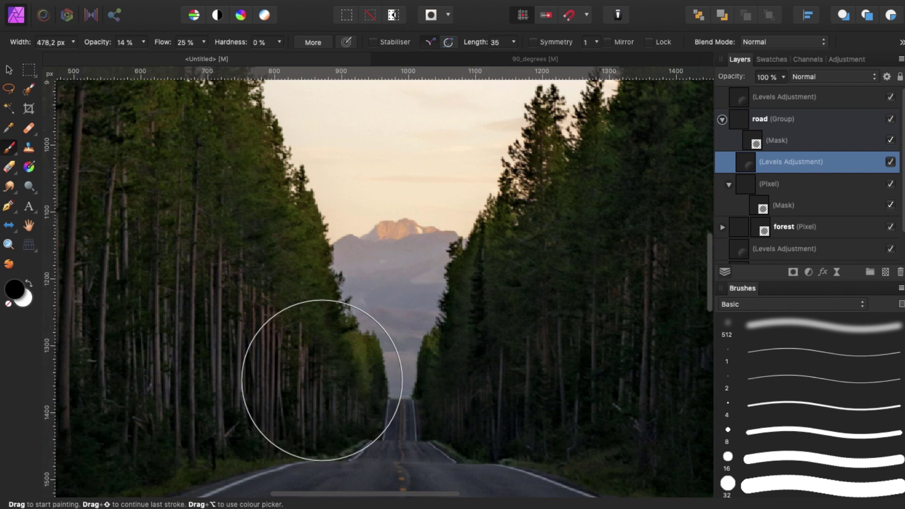
pyautogui.press('space')
pyautogui.moveTo(340, 369); pyautogui.dragTo(455, 106)
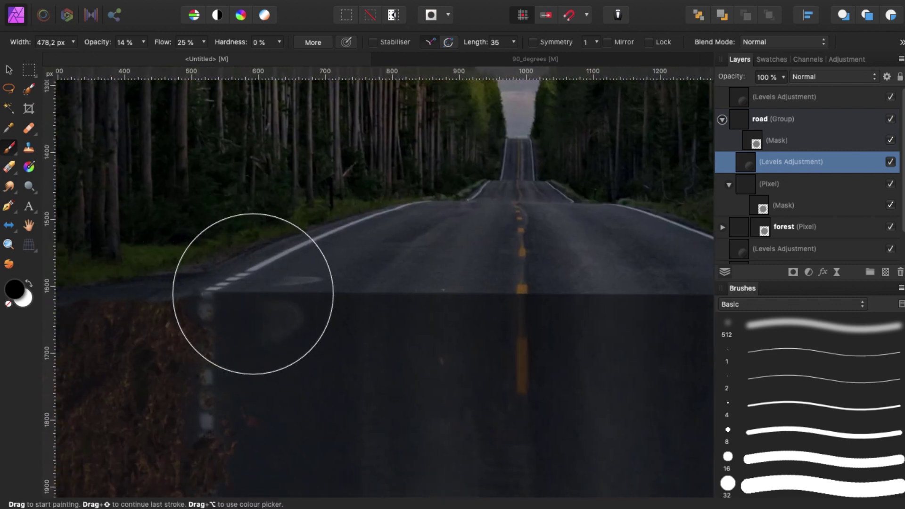
pyautogui.press('[')
pyautogui.press('[')
pyautogui.press('[')
pyautogui.press('[')
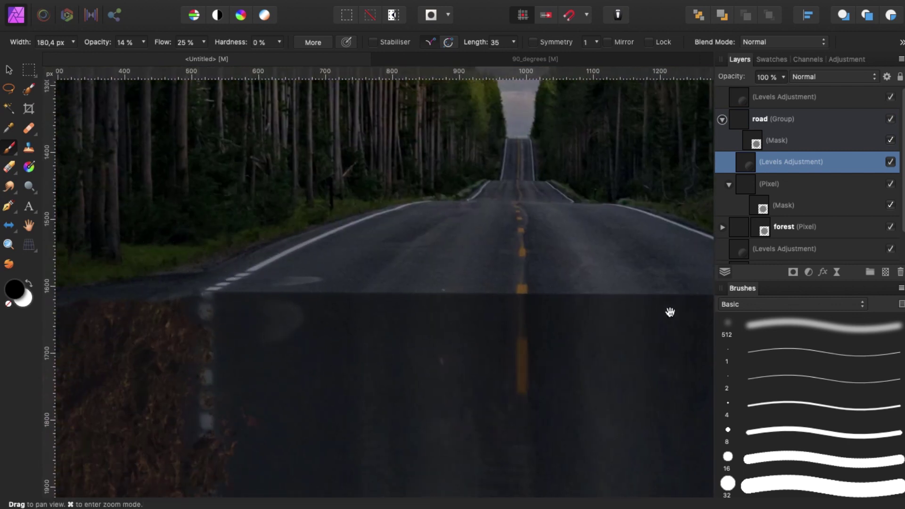
pyautogui.moveTo(663, 315); pyautogui.dragTo(481, 297)
pyautogui.moveTo(423, 336); pyautogui.dragTo(494, 336)
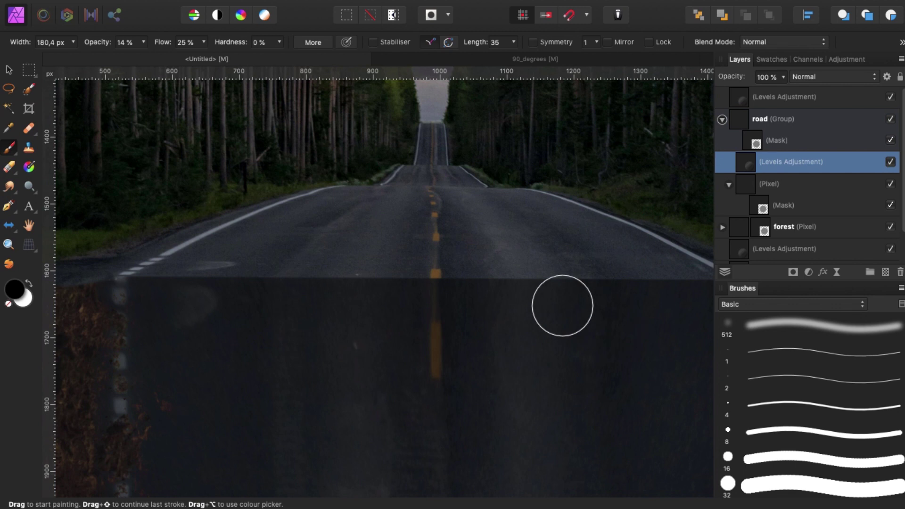
# Collapse the road group and add a new pixel layer directly beneath it
pyautogui.click(726, 120)
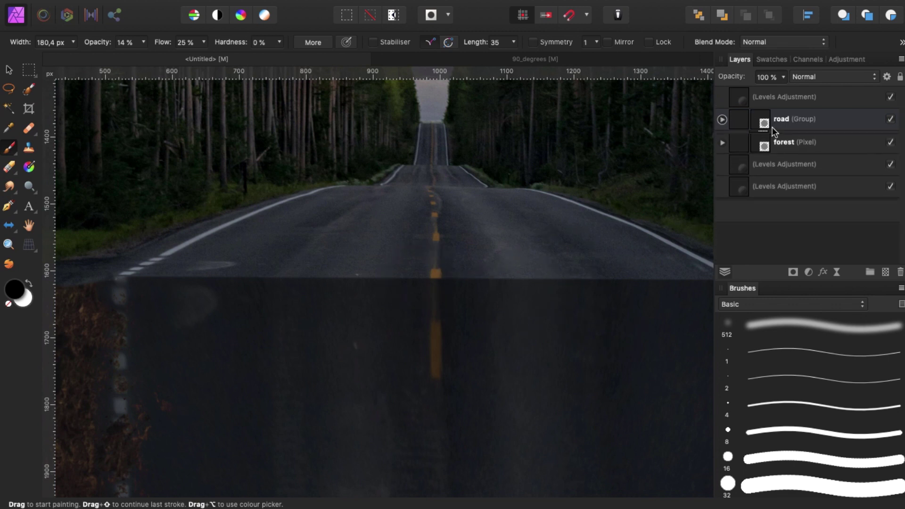
pyautogui.click(801, 120)
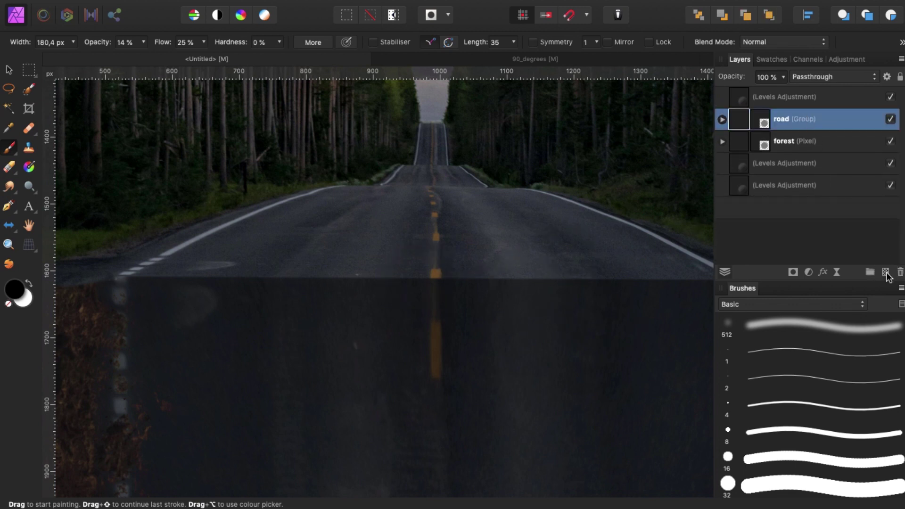
pyautogui.click(885, 273)
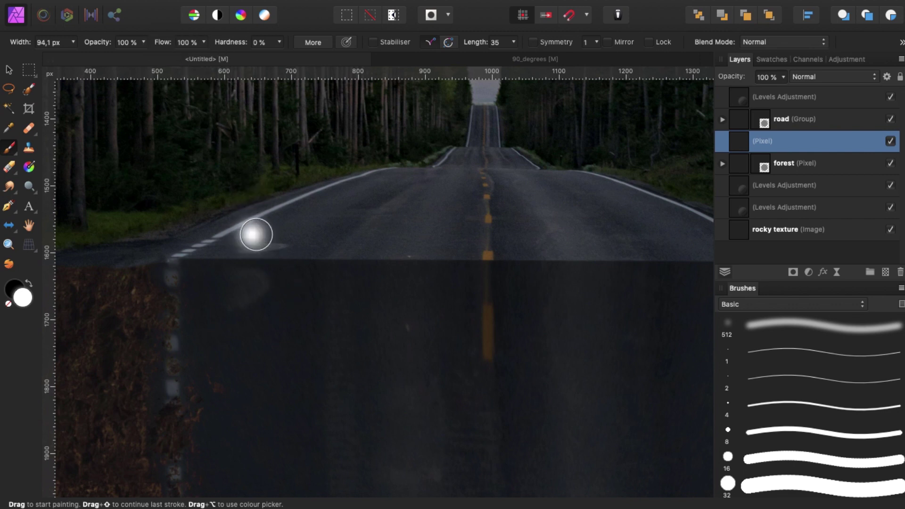
# Paint a straight, soft white line along the full width of the road's bend with a 49,1 px brush
pyautogui.press('[')
pyautogui.press('[')
pyautogui.press('[')
pyautogui.press('[')
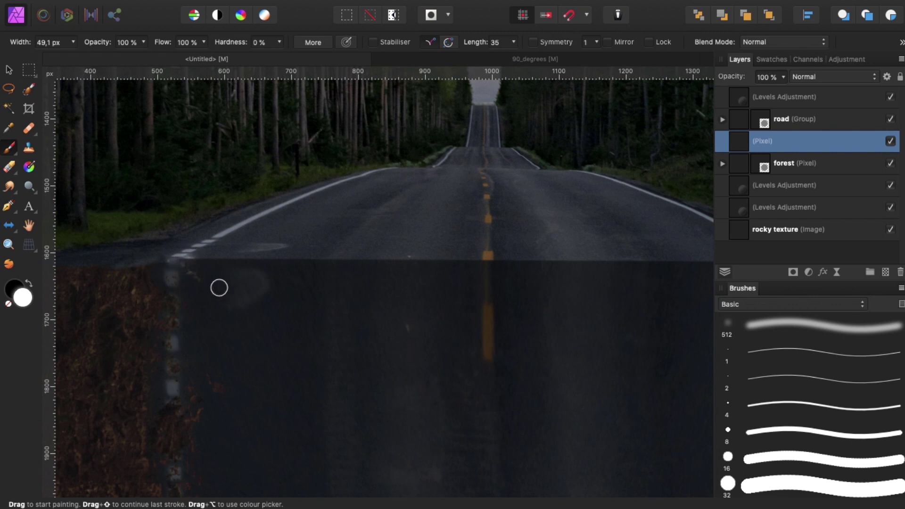
pyautogui.hscroll(5, 457, 319)
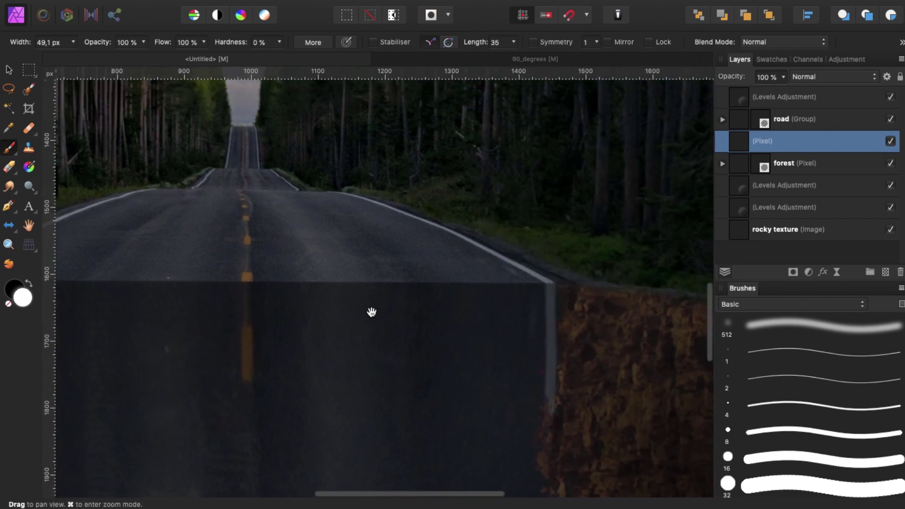
pyautogui.keyDown('shift'); pyautogui.click(560, 289); pyautogui.keyUp('shift')
pyautogui.hscroll(-2, 495, 327)
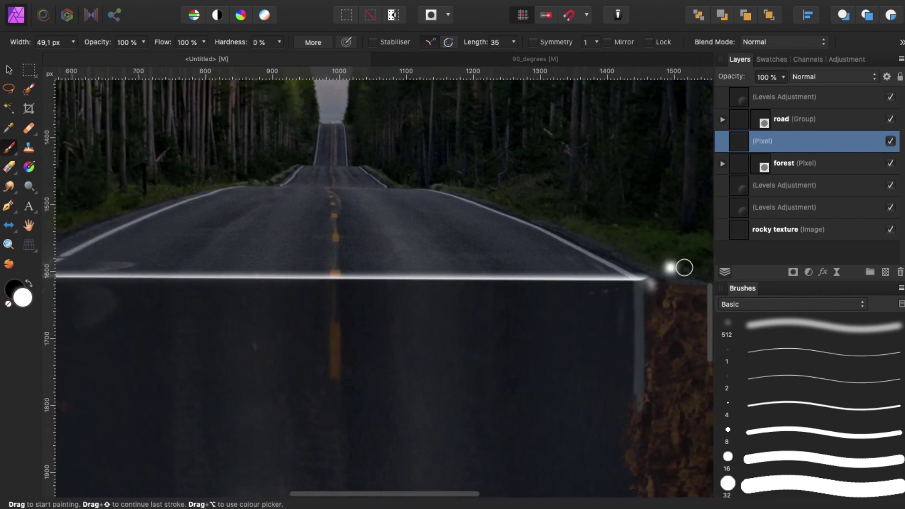
# Erase the white overshoot beyond the road's right edge with a 31,3 px eraser and set the layer's blend mode to Overlay
pyautogui.press('x')
pyautogui.press('e')
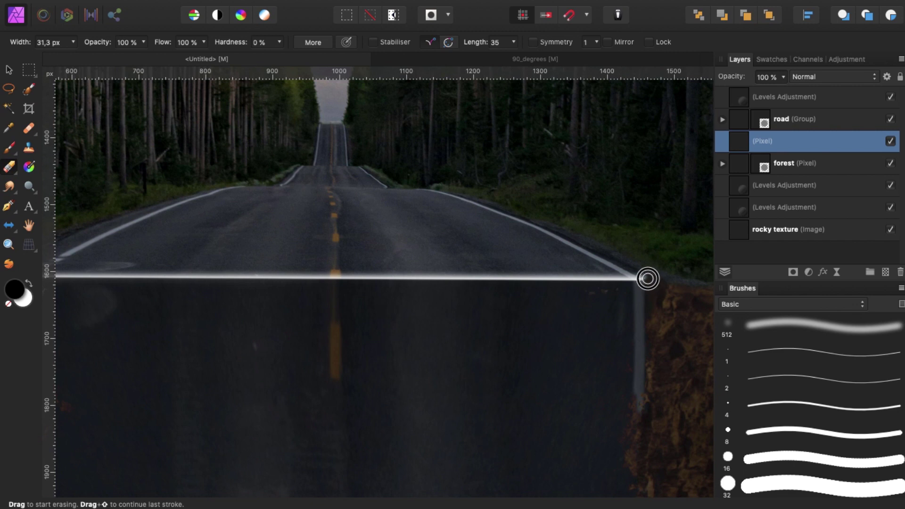
pyautogui.hscroll(-4, 344, 328)
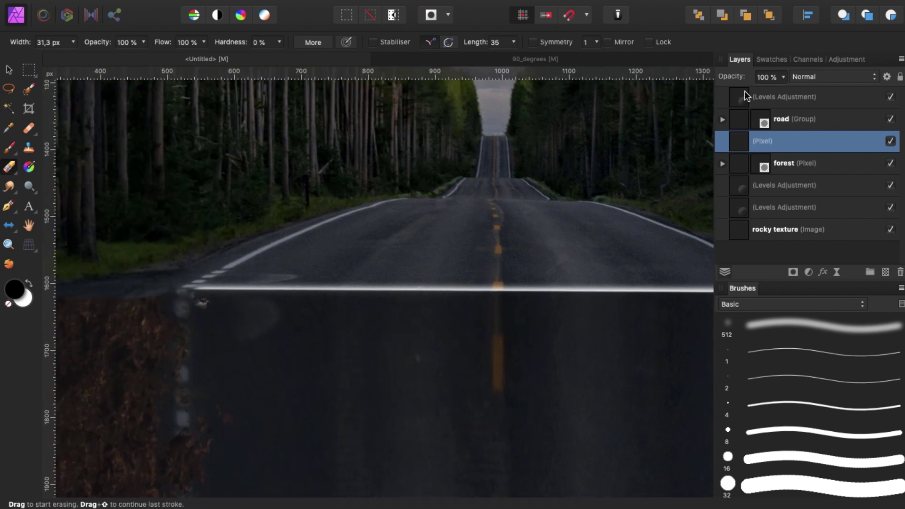
pyautogui.click(796, 80)
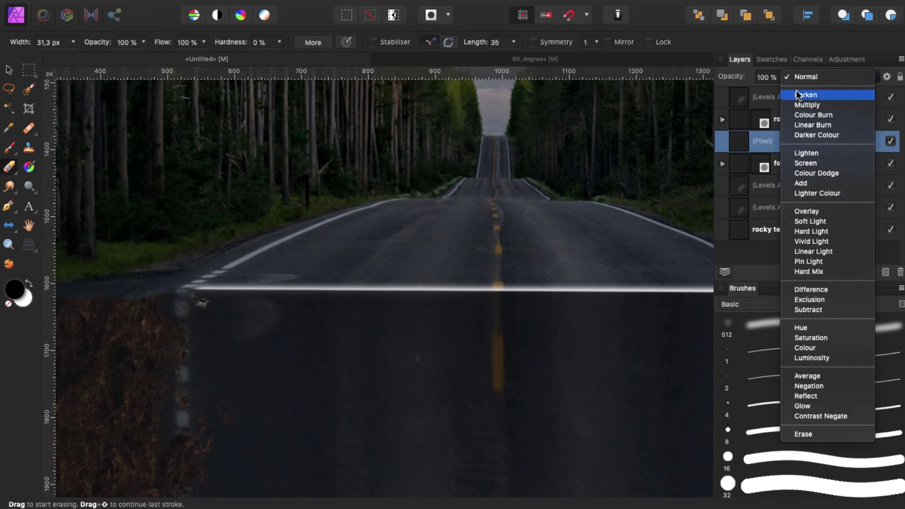
pyautogui.click(805, 212)
# Nudge the highlight line slightly down onto the bend and lower its layer opacity to 54 %
pyautogui.hscroll(3, 566, 320)
pyautogui.press('v')
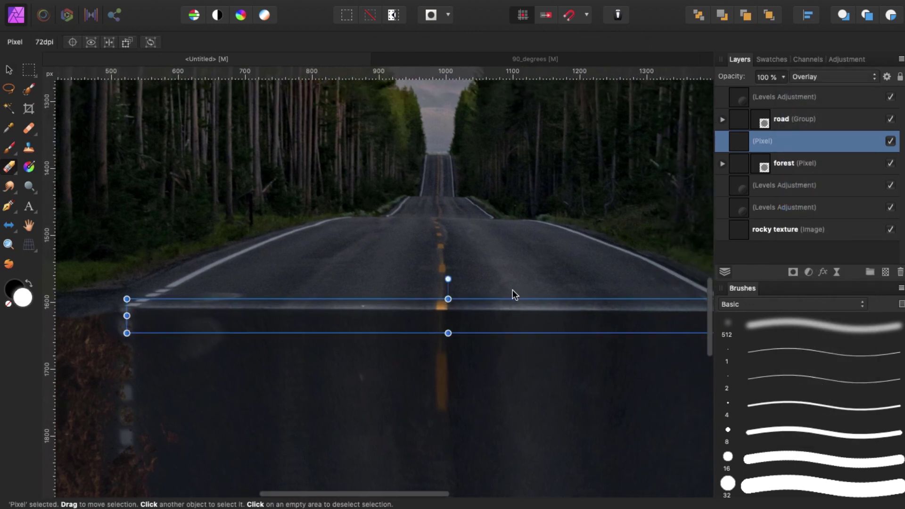
pyautogui.press('Down')
pyautogui.press('Down')
pyautogui.press('Down')
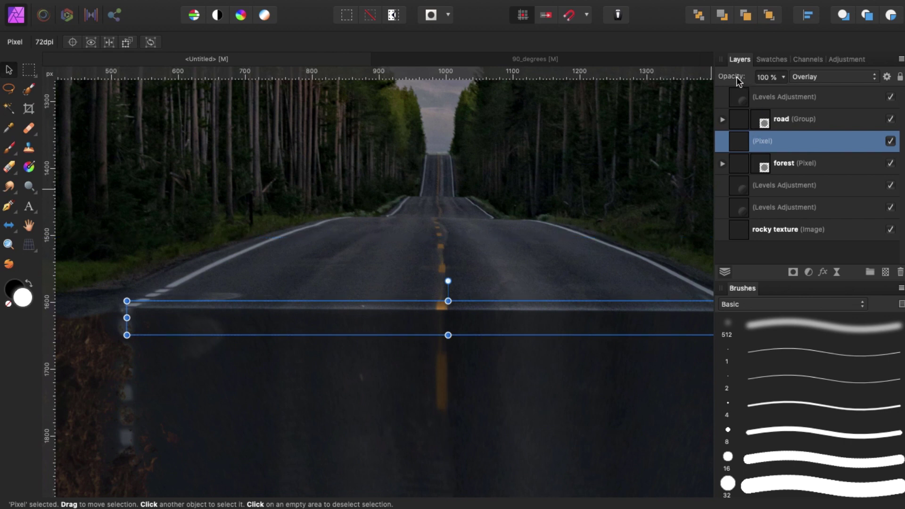
pyautogui.moveTo(738, 81); pyautogui.dragTo(706, 82)
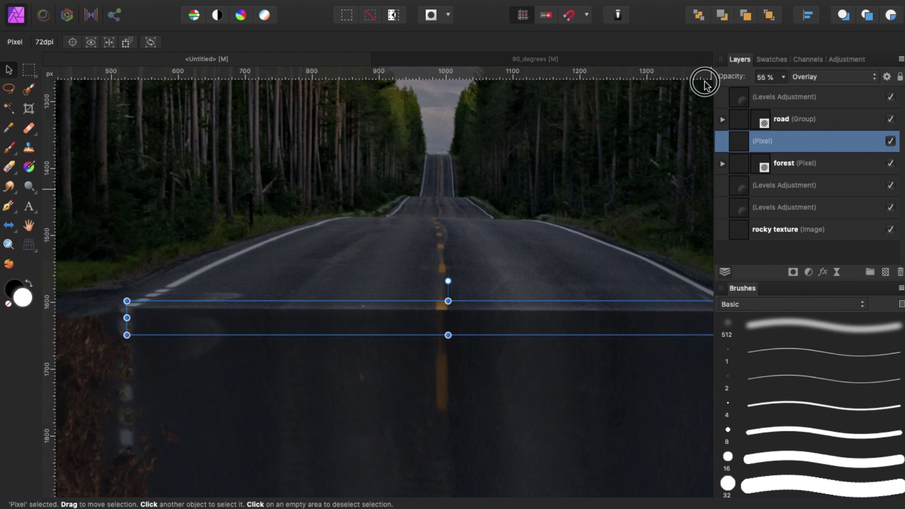
pyautogui.hotkey('ctrl', '0')
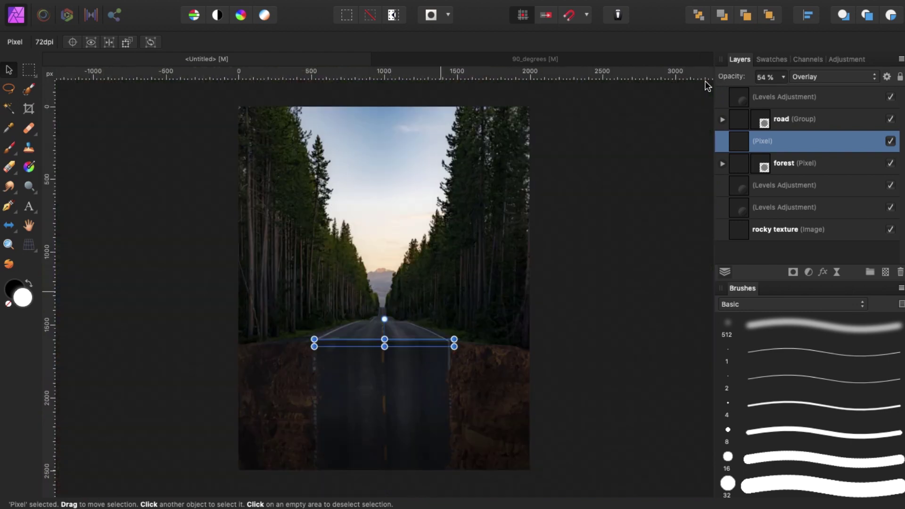
# Select the mask of the forest layer, with the cliff edge left of the road in view
pyautogui.click(817, 166)
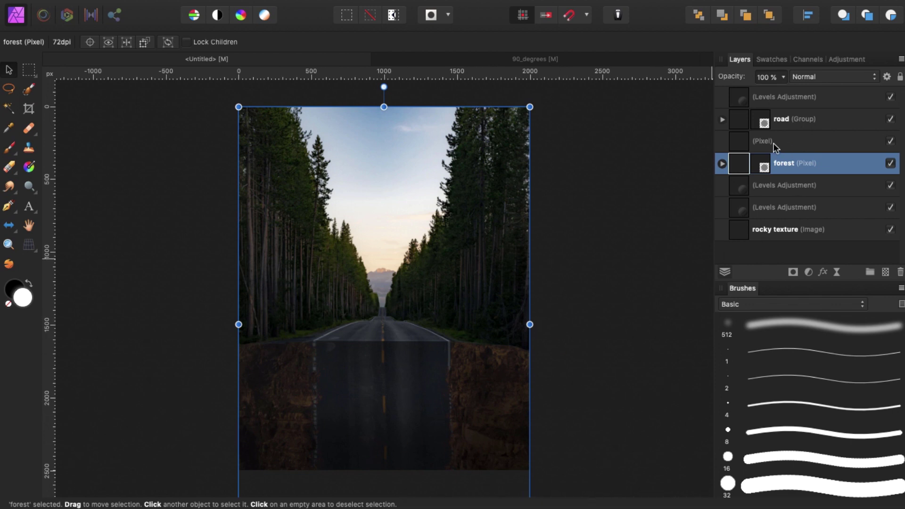
pyautogui.press('super+1')
pyautogui.moveTo(263, 387); pyautogui.dragTo(537, 241)
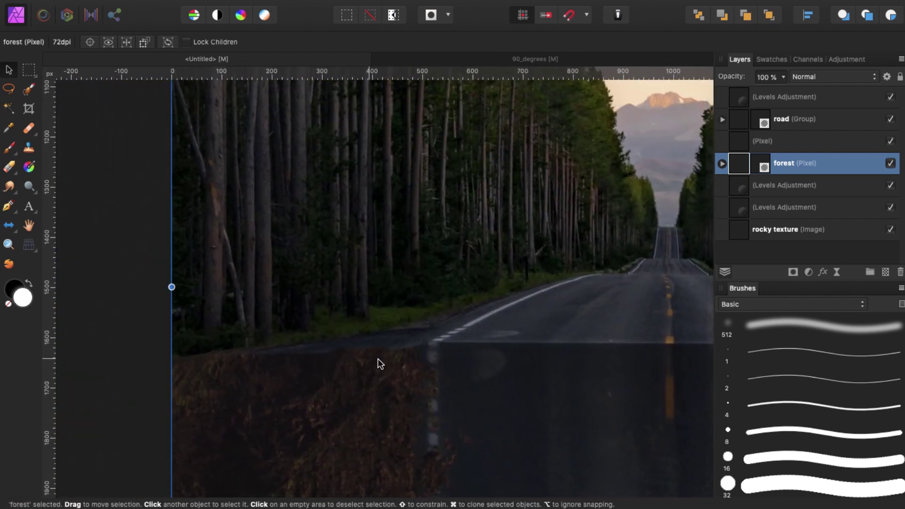
pyautogui.moveTo(374, 355); pyautogui.dragTo(349, 349)
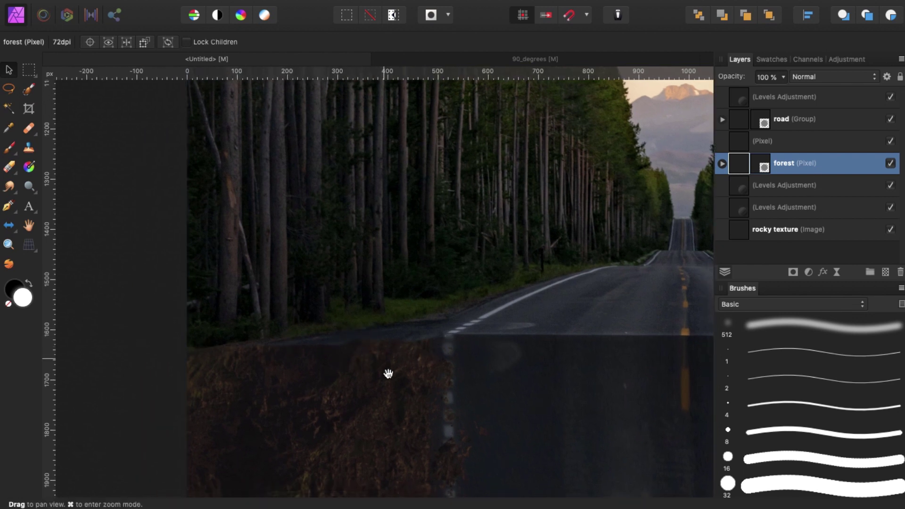
pyautogui.scroll(-2, 427, 313)
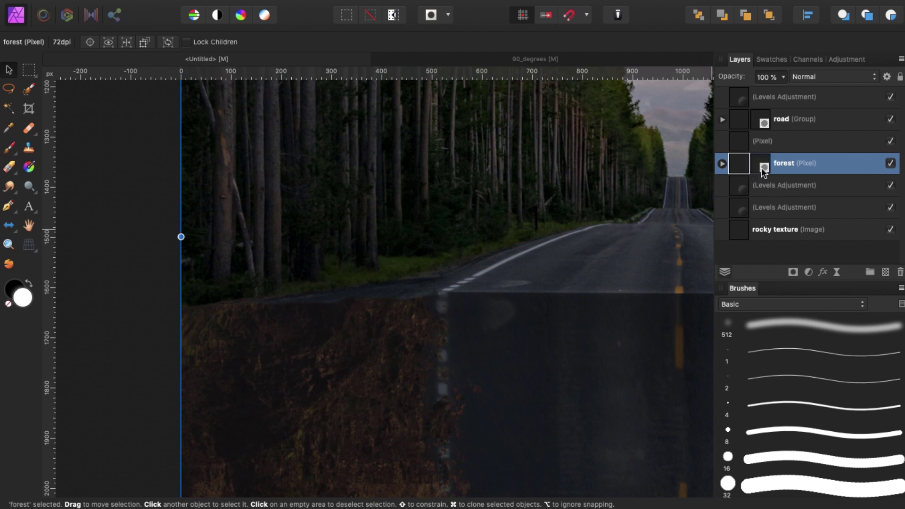
pyautogui.press('super+z')
pyautogui.click(722, 166)
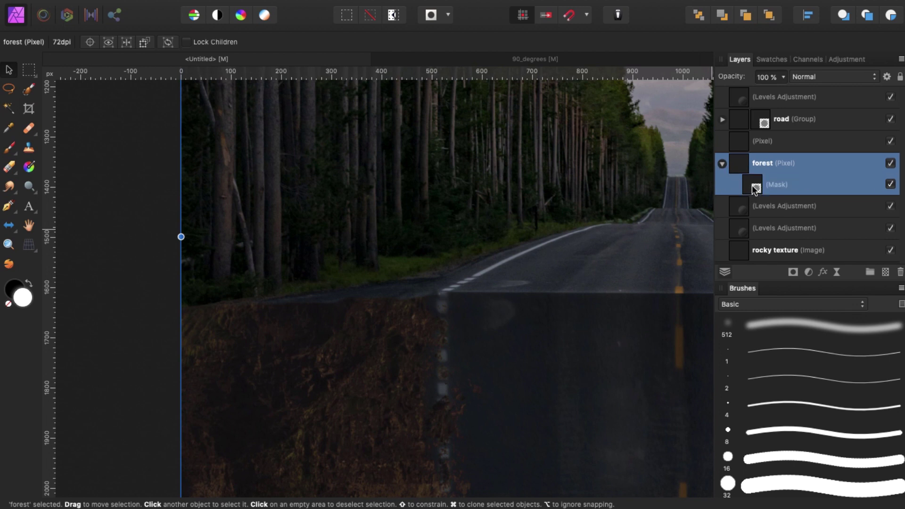
pyautogui.click(754, 184)
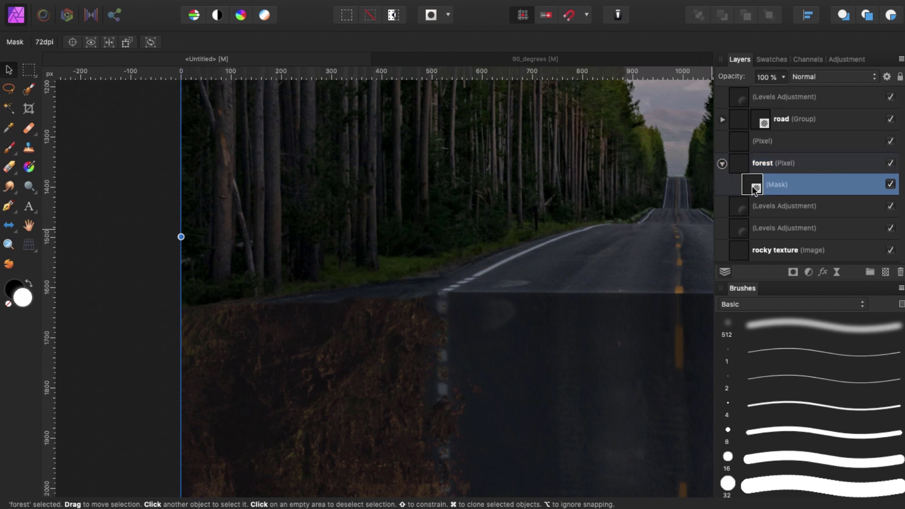
# Paint white along the cliff edge left of the road with the 200 Effects brush reduced to 54,5 px, revealing more roadside
pyautogui.click(791, 305)
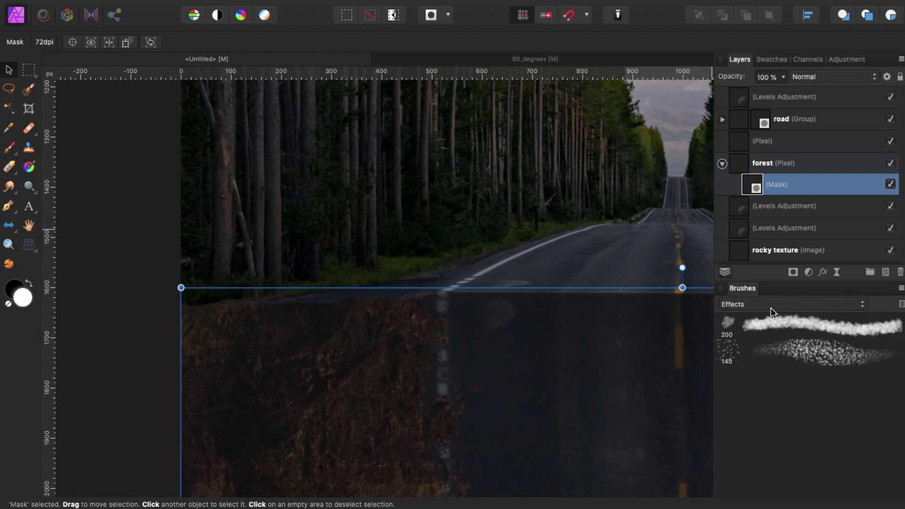
pyautogui.click(784, 324)
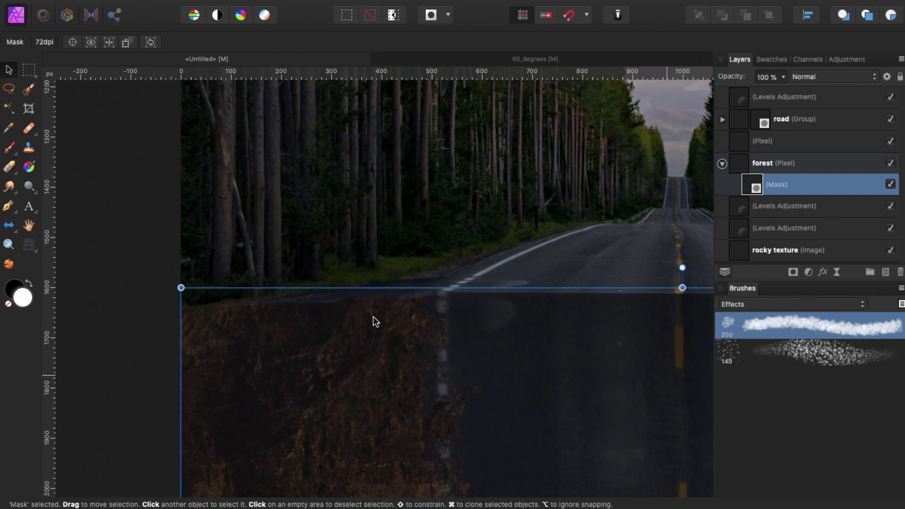
pyautogui.press('b')
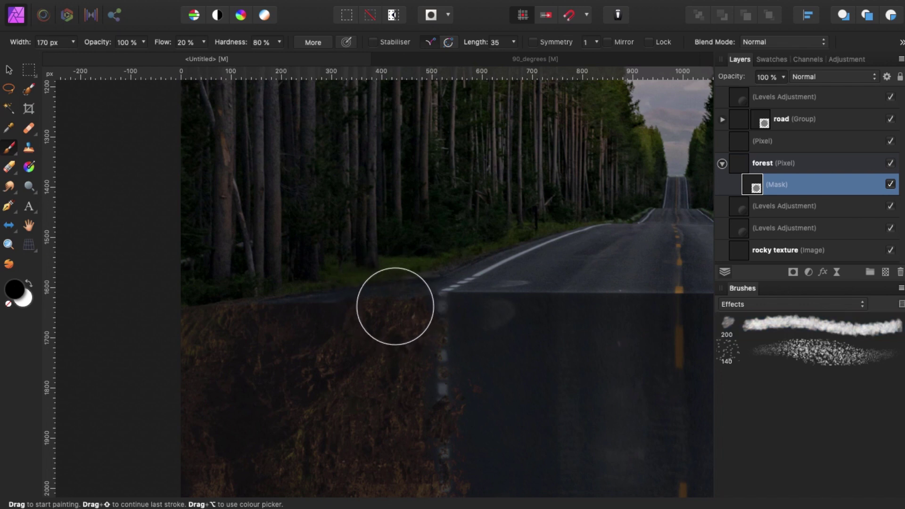
pyautogui.press('[')
pyautogui.press('[')
pyautogui.press('[')
pyautogui.press('[')
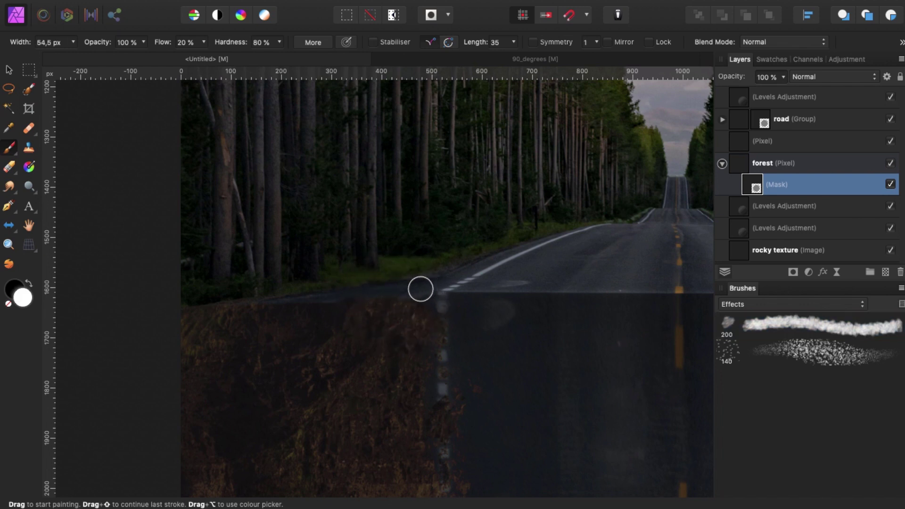
pyautogui.moveTo(421, 289)
pyautogui.mouseDown()
pyautogui.moveTo(281, 299)
pyautogui.moveTo(150, 326)
pyautogui.mouseUp()
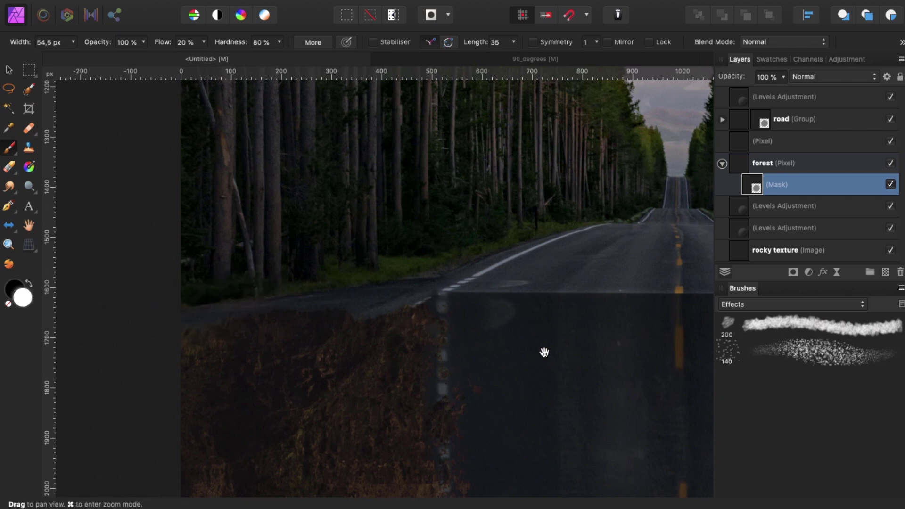
# Paint white on the forest mask along the cliff's upper edge right of the road with the textured brush
pyautogui.hscroll(15, 558, 358)
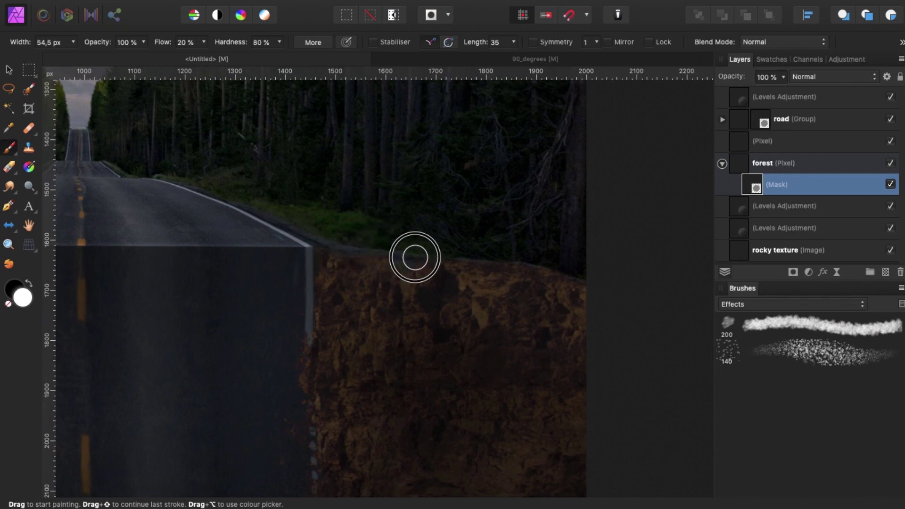
pyautogui.moveTo(416, 258)
pyautogui.mouseDown()
pyautogui.moveTo(452, 253)
pyautogui.moveTo(470, 274)
pyautogui.moveTo(493, 279)
pyautogui.moveTo(509, 267)
pyautogui.moveTo(518, 277)
pyautogui.moveTo(536, 271)
pyautogui.moveTo(590, 298)
pyautogui.moveTo(541, 274)
pyautogui.moveTo(509, 278)
pyautogui.moveTo(447, 253)
pyautogui.moveTo(416, 267)
pyautogui.moveTo(352, 234)
pyautogui.mouseUp()
pyautogui.press('space')
pyautogui.moveTo(412, 326)
pyautogui.mouseDown()
pyautogui.moveTo(503, 318)
pyautogui.moveTo(523, 299)
pyautogui.mouseUp()
pyautogui.moveTo(354, 322); pyautogui.dragTo(452, 299)
pyautogui.hscroll(-10, 451, 299)
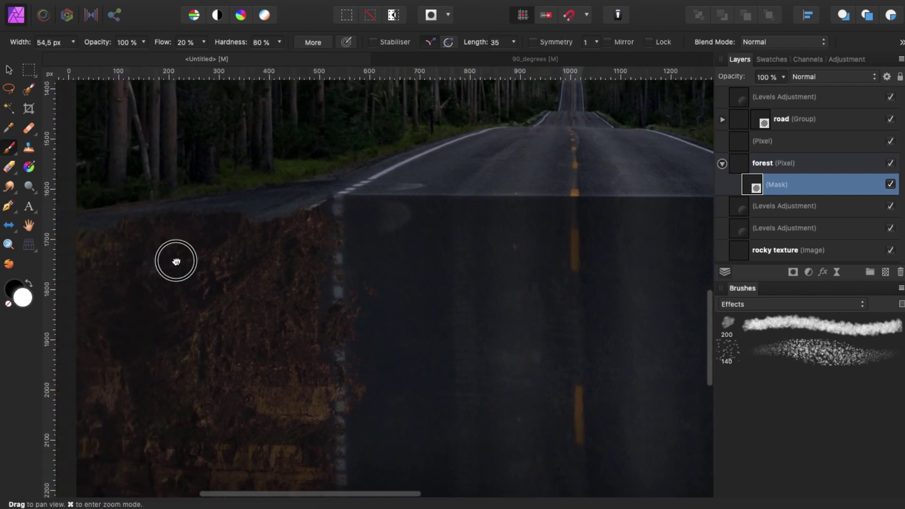
pyautogui.hscroll(-2, 206, 262)
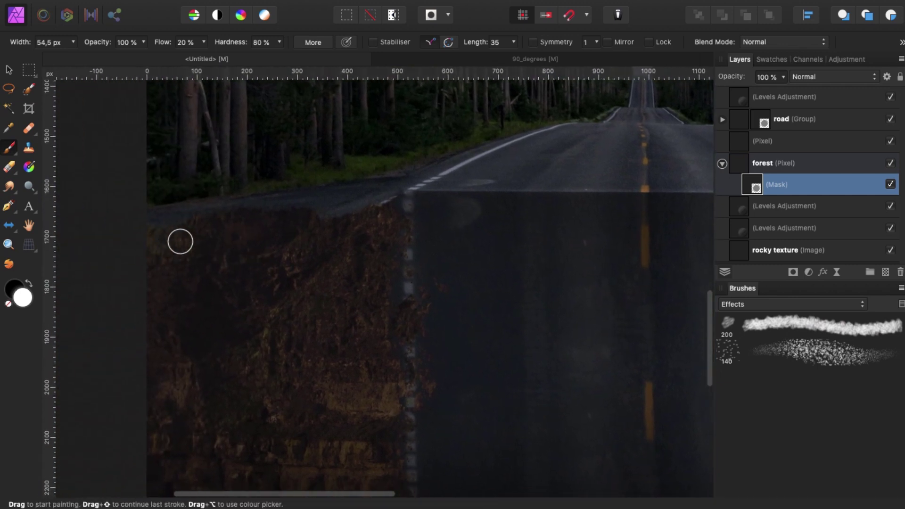
# Add a Levels adjustment directly below the forest layer with the output white level at 41 %, and invert its mask to hide the darkening
pyautogui.keyDown('shift'); pyautogui.click(797, 211); pyautogui.keyUp('shift')
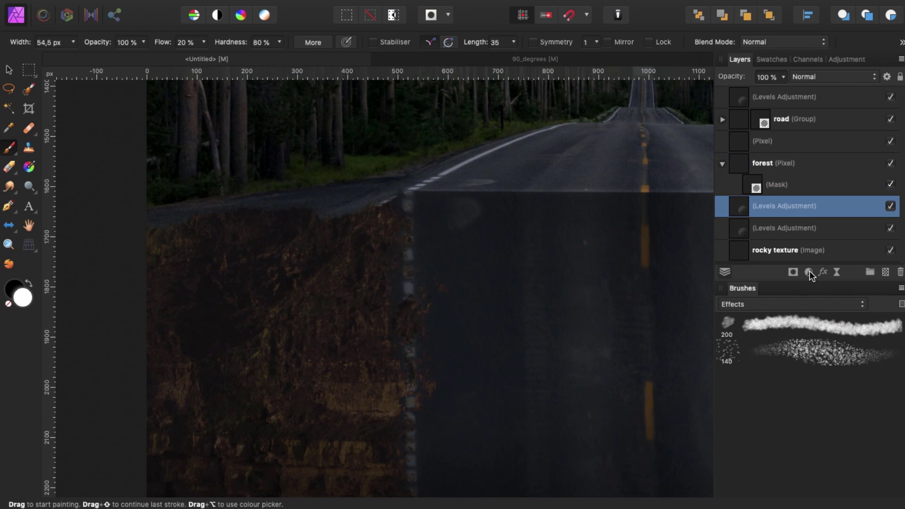
pyautogui.click(809, 272)
pyautogui.click(810, 278)
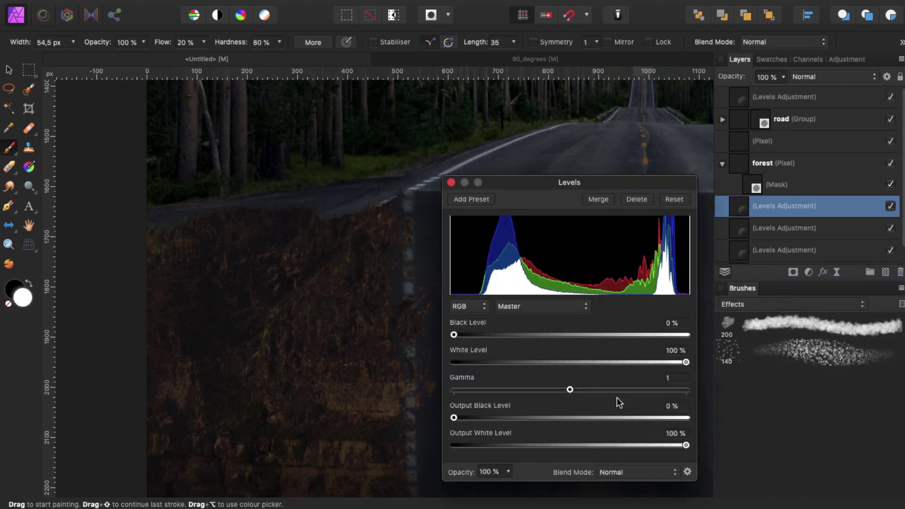
pyautogui.moveTo(686, 444); pyautogui.dragTo(547, 445)
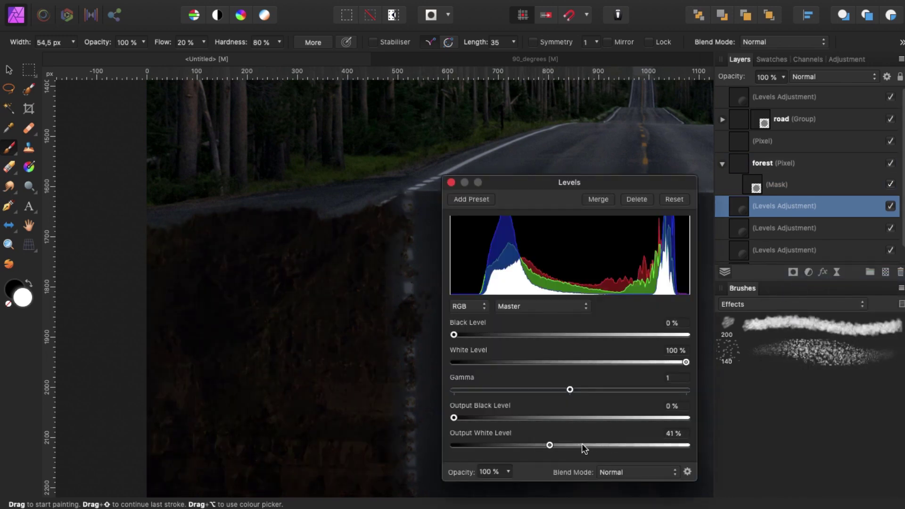
pyautogui.click(452, 183)
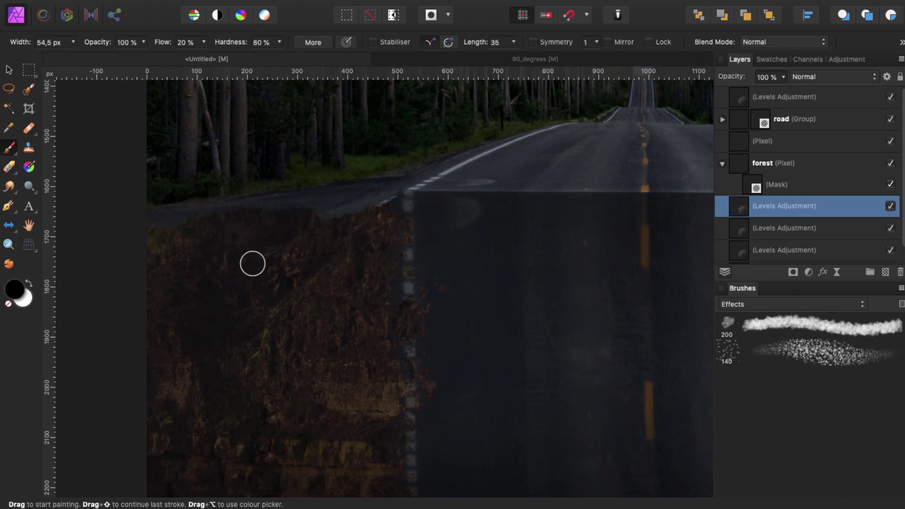
# Paint white on the new Levels mask with a 109,6 px brush at 27 % opacity, darkening the rock beneath the cliff edge on both sides
pyautogui.press(']')
pyautogui.press('x')
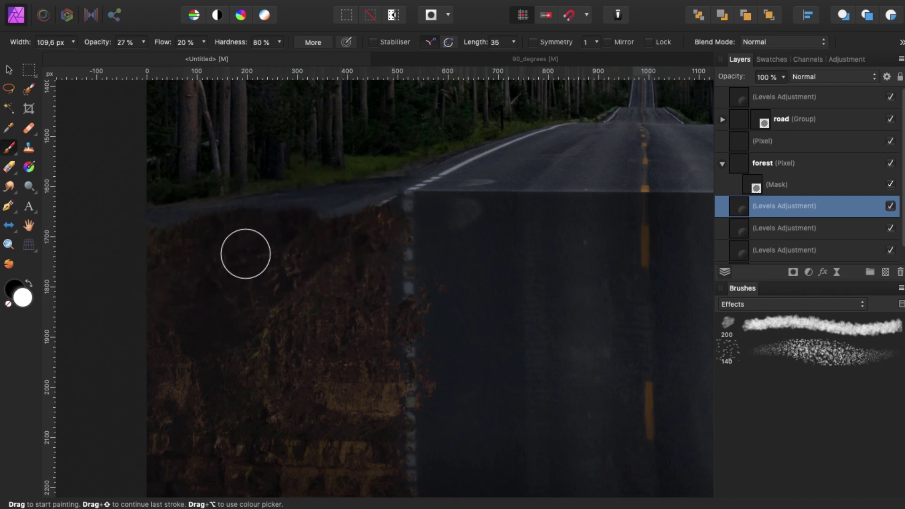
pyautogui.hscroll(5, 330, 294)
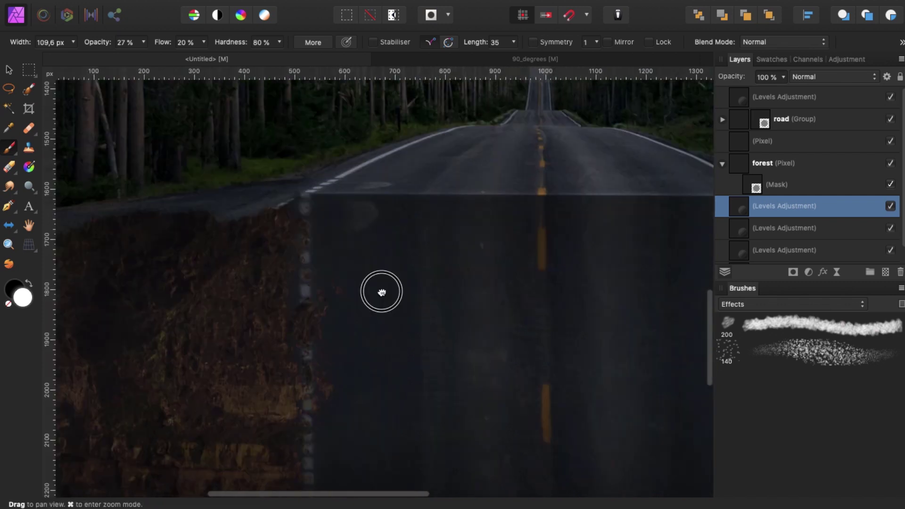
pyautogui.hscroll(8, 330, 294)
pyautogui.hscroll(2, 508, 312)
pyautogui.hscroll(2, 508, 312)
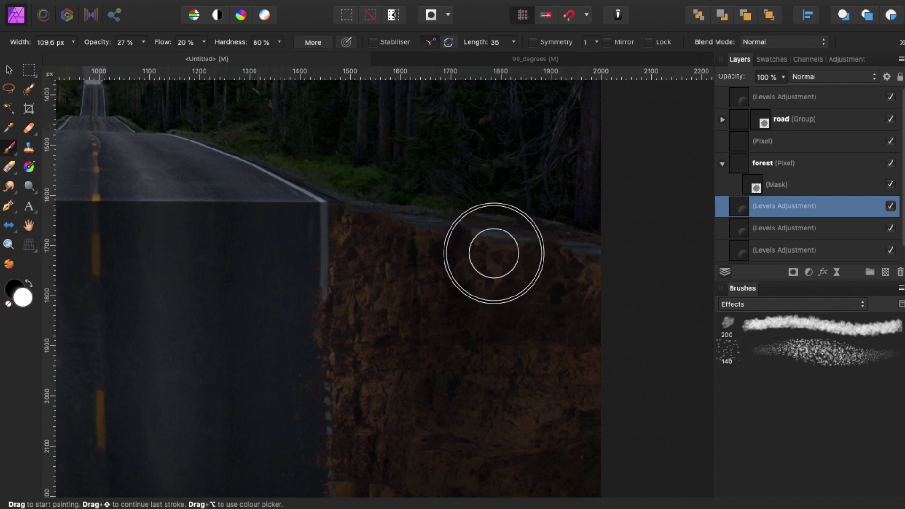
pyautogui.press('super+0')
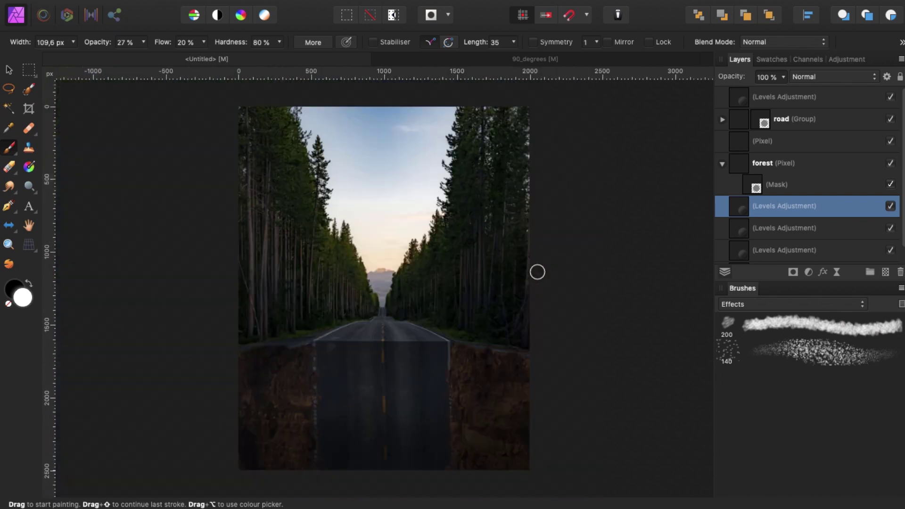
# Add a Curves adjustment above all layers, slightly lifting the Master curve's black point and moving its white point inward to brighten highlights
pyautogui.click(723, 164)
pyautogui.click(776, 98)
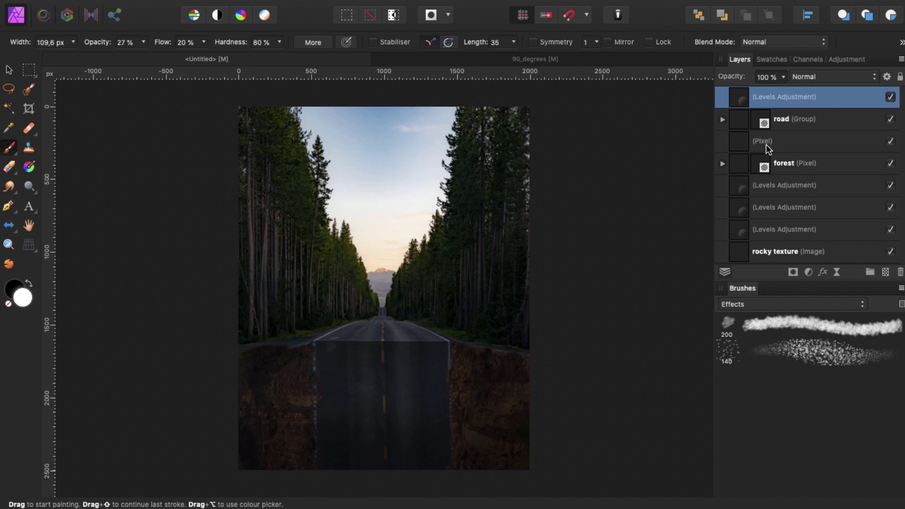
pyautogui.click(806, 271)
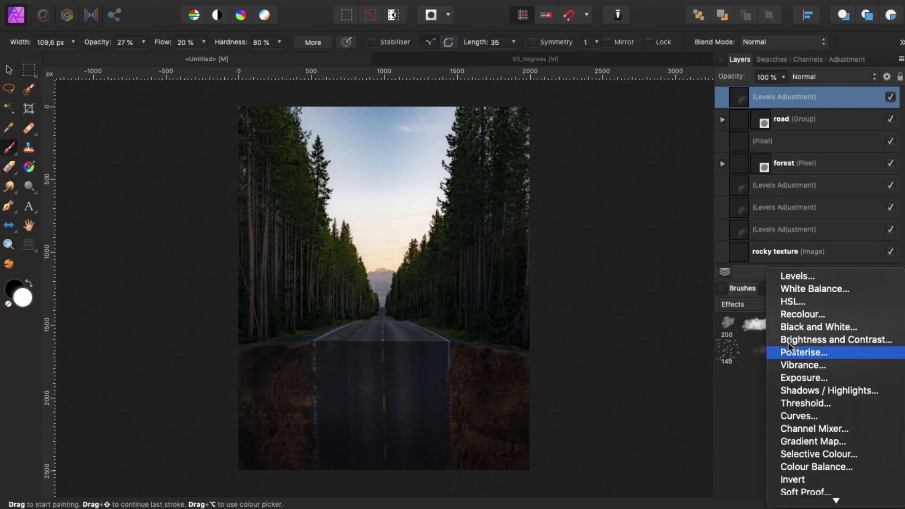
pyautogui.click(801, 415)
pyautogui.hscroll(6, 336, 337)
pyautogui.scroll(-2, 362, 385)
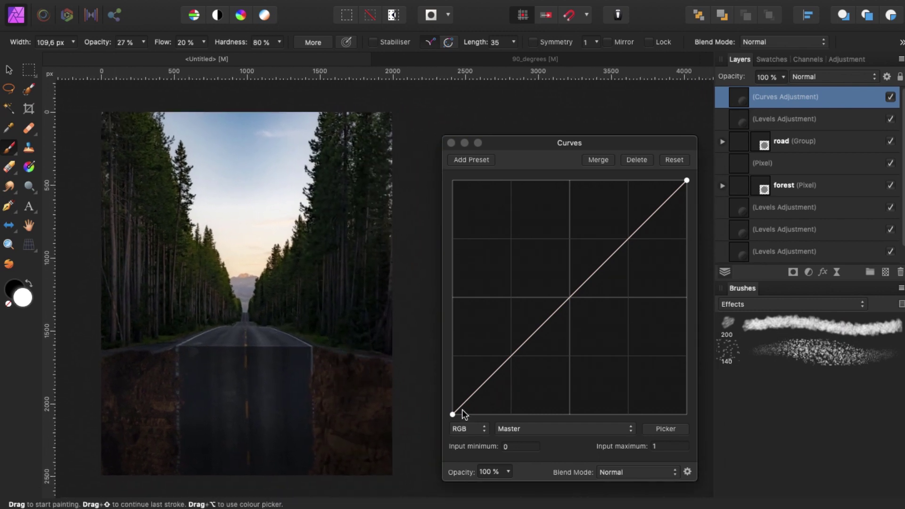
pyautogui.moveTo(453, 412)
pyautogui.mouseDown()
pyautogui.moveTo(450, 394)
pyautogui.moveTo(448, 420)
pyautogui.moveTo(450, 409)
pyautogui.mouseUp()
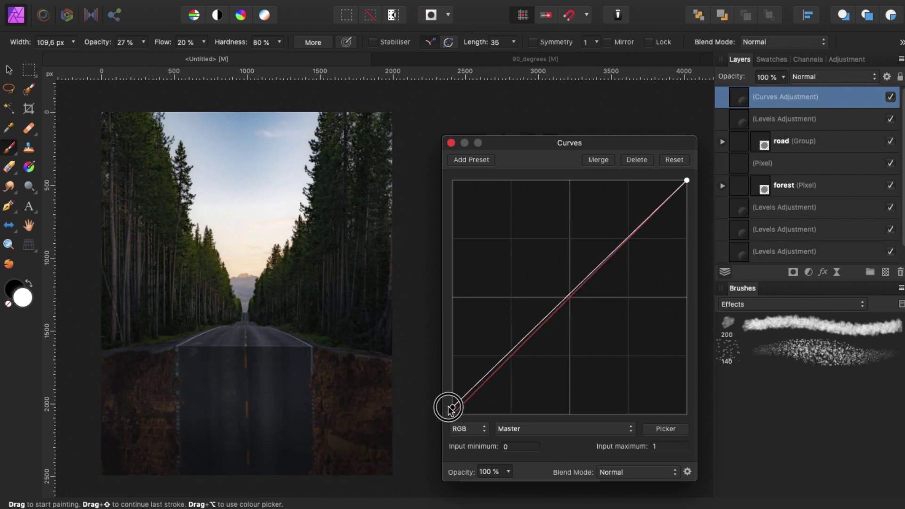
pyautogui.moveTo(687, 181)
pyautogui.mouseDown()
pyautogui.moveTo(650, 178)
pyautogui.moveTo(669, 180)
pyautogui.mouseUp()
# Move the Red curve's white point slightly inward, keeping its black point at the origin, to warm the highlights
pyautogui.click(581, 429)
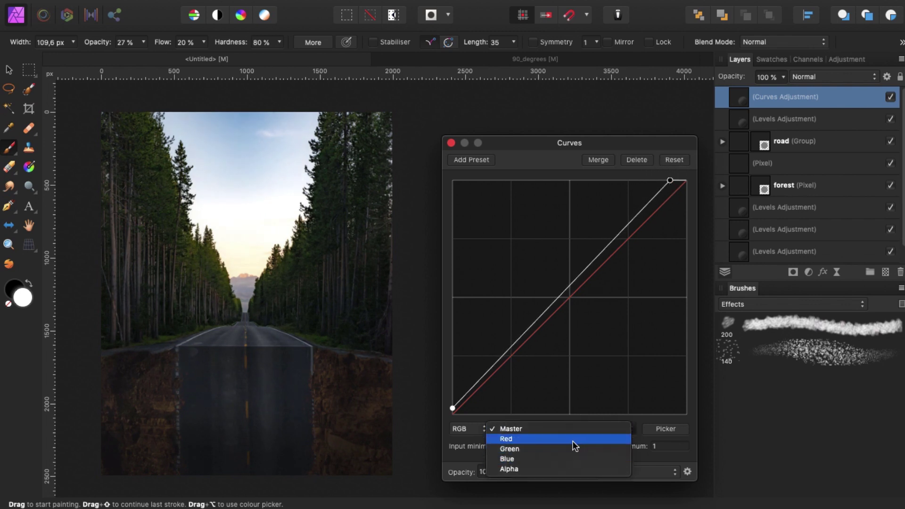
pyautogui.click(575, 441)
pyautogui.moveTo(454, 414)
pyautogui.mouseDown()
pyautogui.moveTo(460, 420)
pyautogui.moveTo(453, 416)
pyautogui.mouseUp()
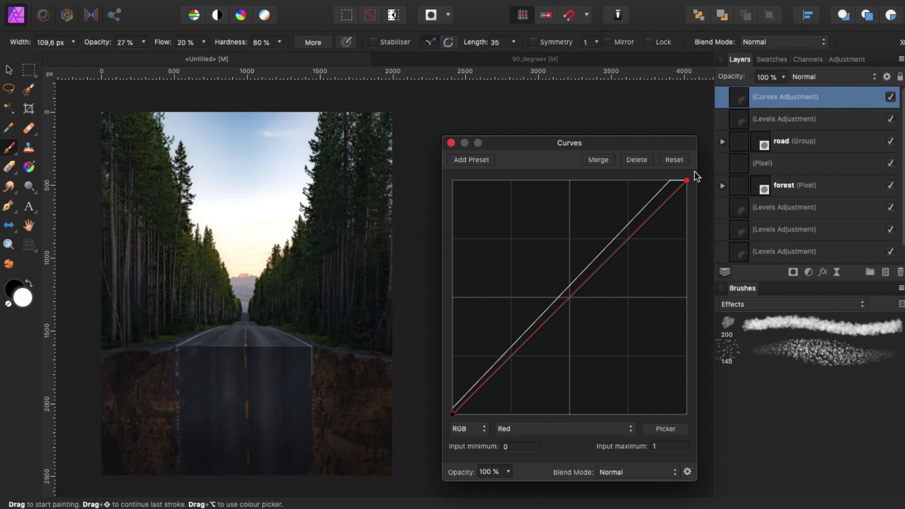
pyautogui.moveTo(687, 179)
pyautogui.mouseDown()
pyautogui.moveTo(667, 177)
pyautogui.moveTo(678, 176)
pyautogui.mouseUp()
# Lower the Green curve's white point slightly, keeping its black point at the origin, to tint the sky pink
pyautogui.click(580, 429)
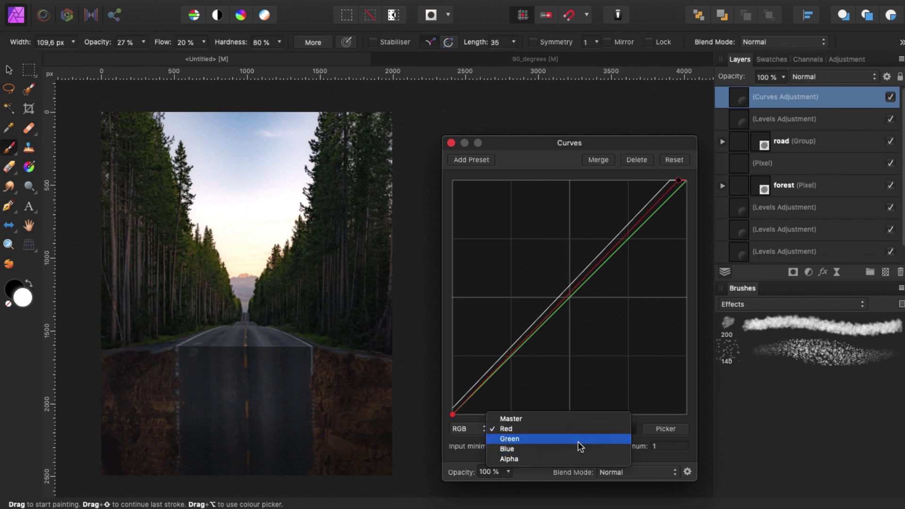
pyautogui.click(579, 440)
pyautogui.moveTo(455, 414); pyautogui.dragTo(456, 406)
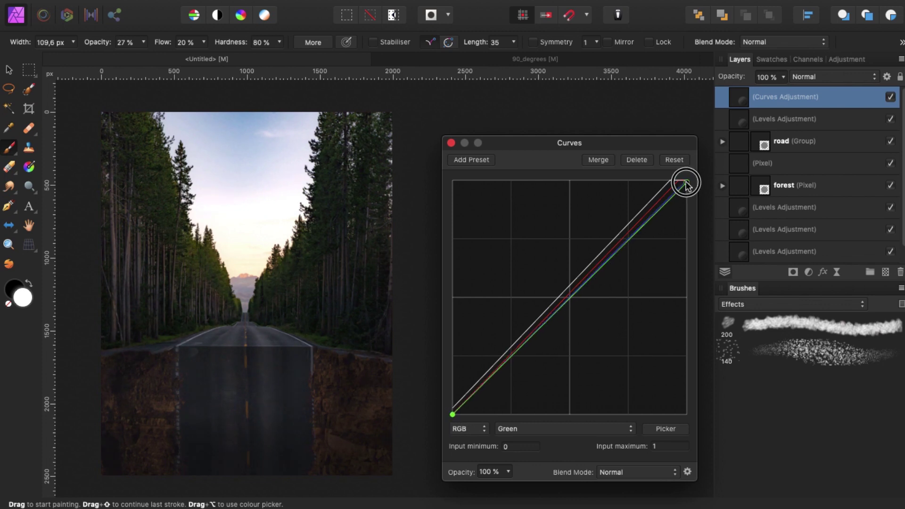
pyautogui.moveTo(684, 183)
pyautogui.mouseDown()
pyautogui.moveTo(670, 174)
pyautogui.moveTo(695, 191)
pyautogui.mouseUp()
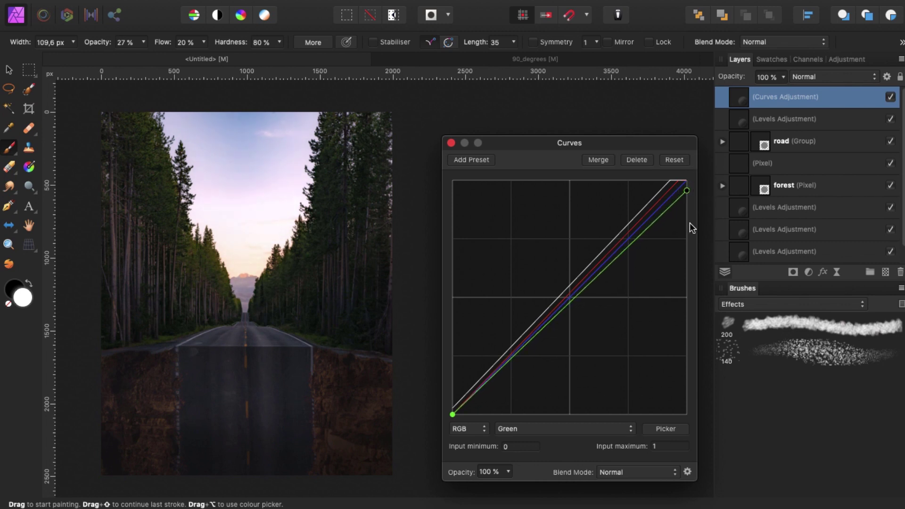
# Fine-tune the Blue curve's end points and compare the whole image with and without the Curves adjustment, leaving it visible
pyautogui.click(569, 432)
pyautogui.click(565, 439)
pyautogui.click(453, 414)
pyautogui.moveTo(453, 414)
pyautogui.mouseDown()
pyautogui.moveTo(454, 404)
pyautogui.moveTo(457, 422)
pyautogui.mouseUp()
pyautogui.moveTo(688, 181)
pyautogui.mouseDown()
pyautogui.moveTo(687, 174)
pyautogui.moveTo(700, 198)
pyautogui.moveTo(704, 186)
pyautogui.mouseUp()
pyautogui.click(451, 143)
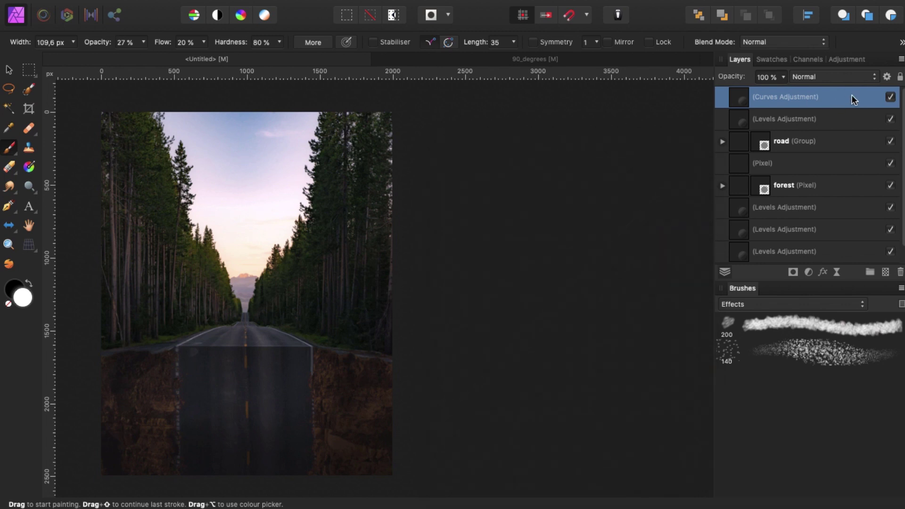
pyautogui.click(891, 97)
pyautogui.click(890, 98)
pyautogui.press('super+0')
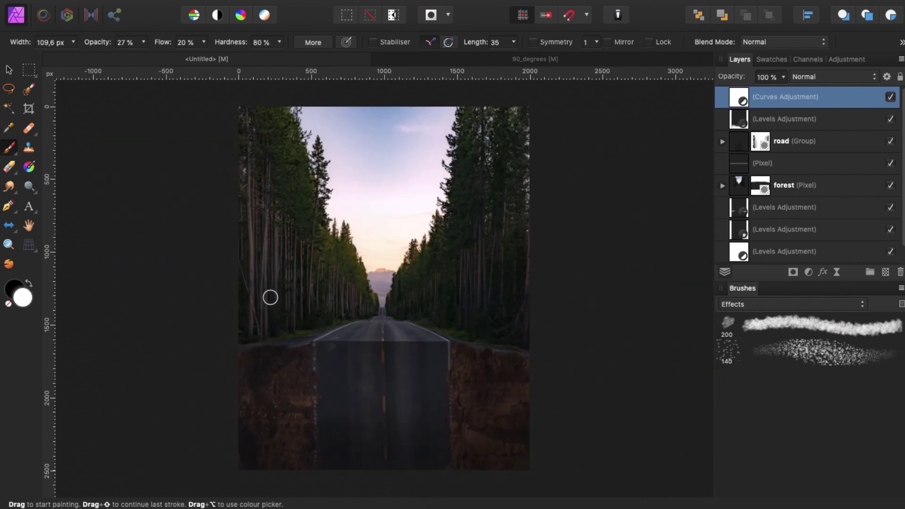